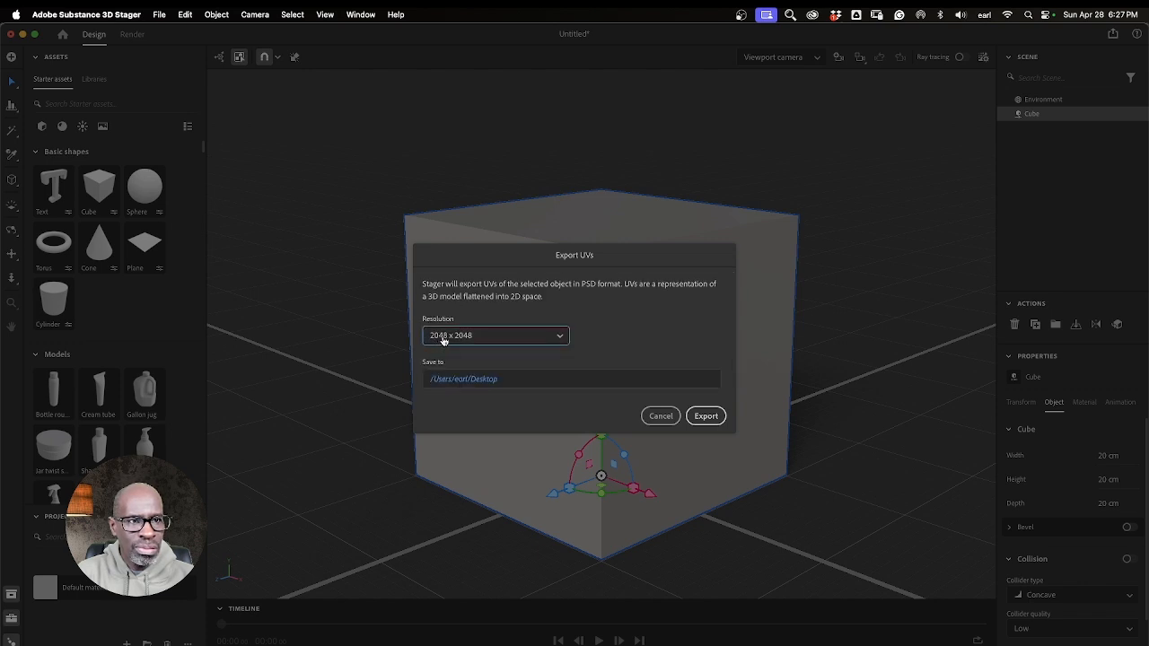
Export the cube's UVs as a 2048 x 2048 PSD to the Desktop
{"action": "left_click", "coordinate": [704, 417]}
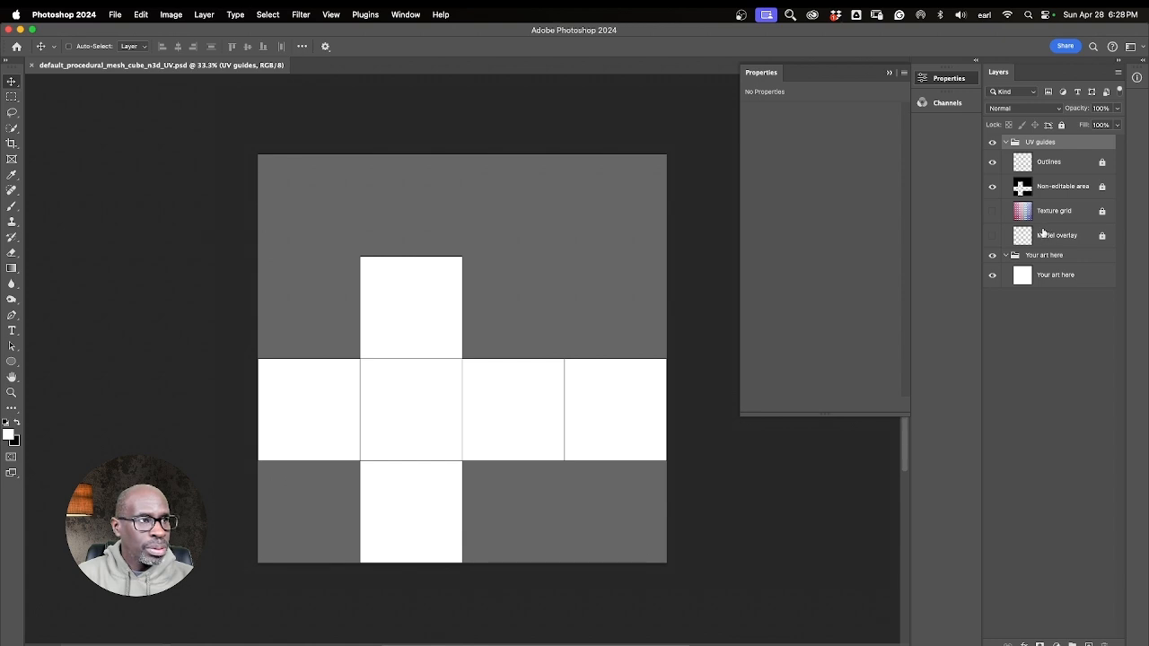
Make the Texture grid layer visible in the exported UV document and save the PSD
{"action": "key", "text": "ctrl+1"}
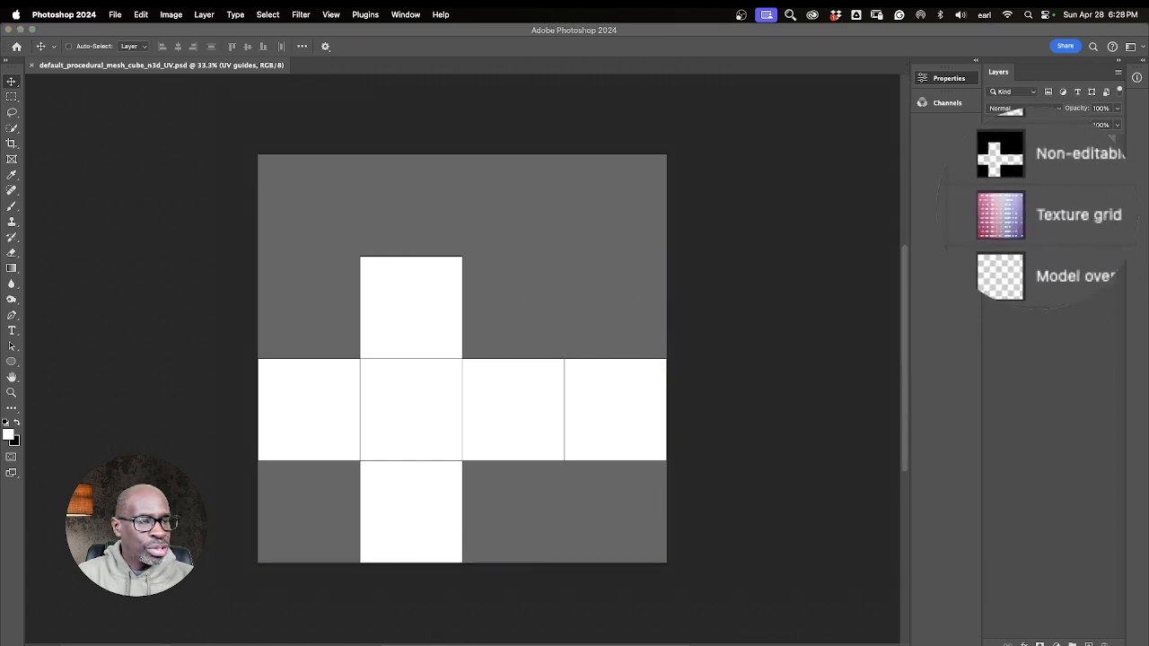
{"action": "key", "text": "Escape"}
{"action": "left_click", "coordinate": [989, 213]}
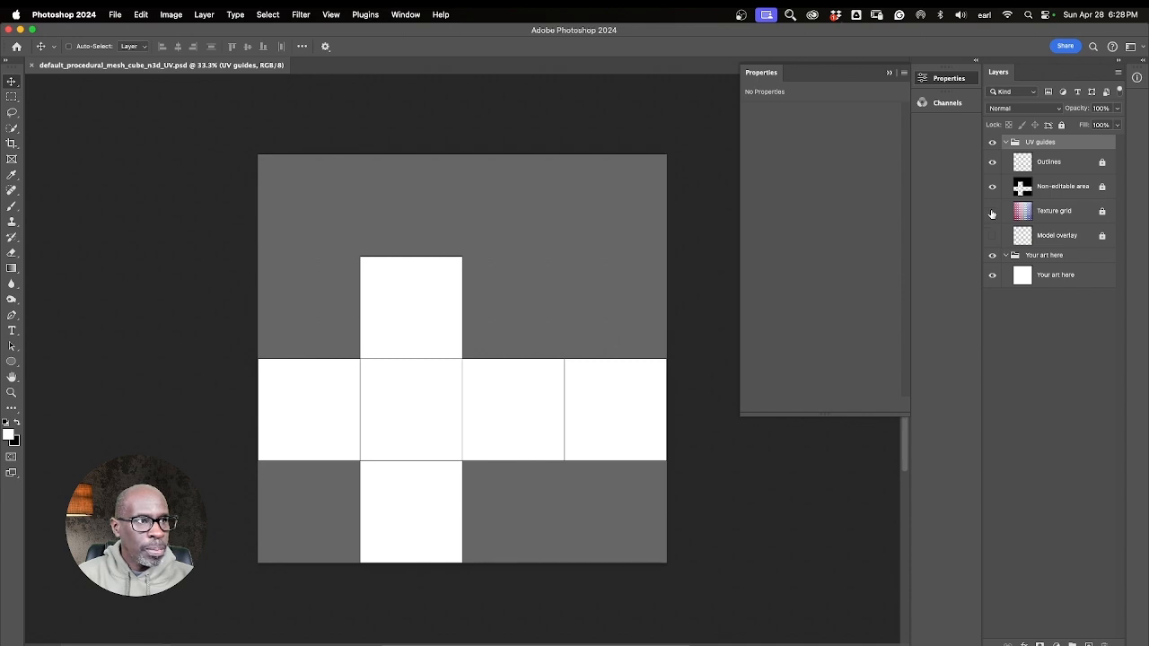
{"action": "left_click", "coordinate": [991, 213]}
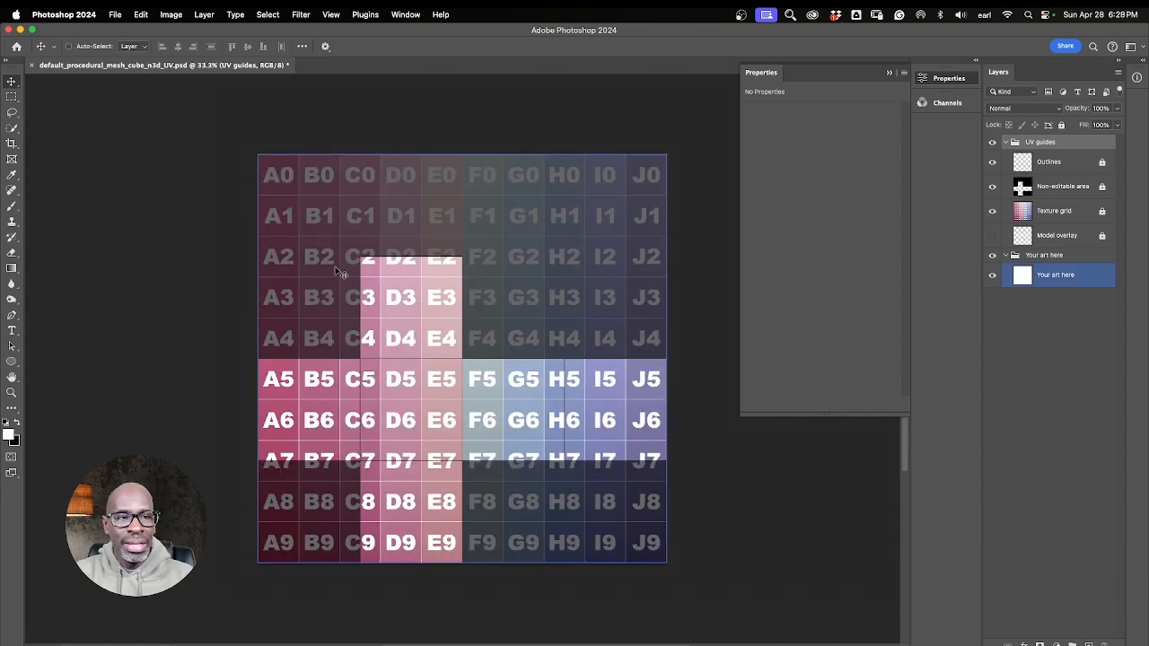
{"action": "left_click", "coordinate": [115, 14]}
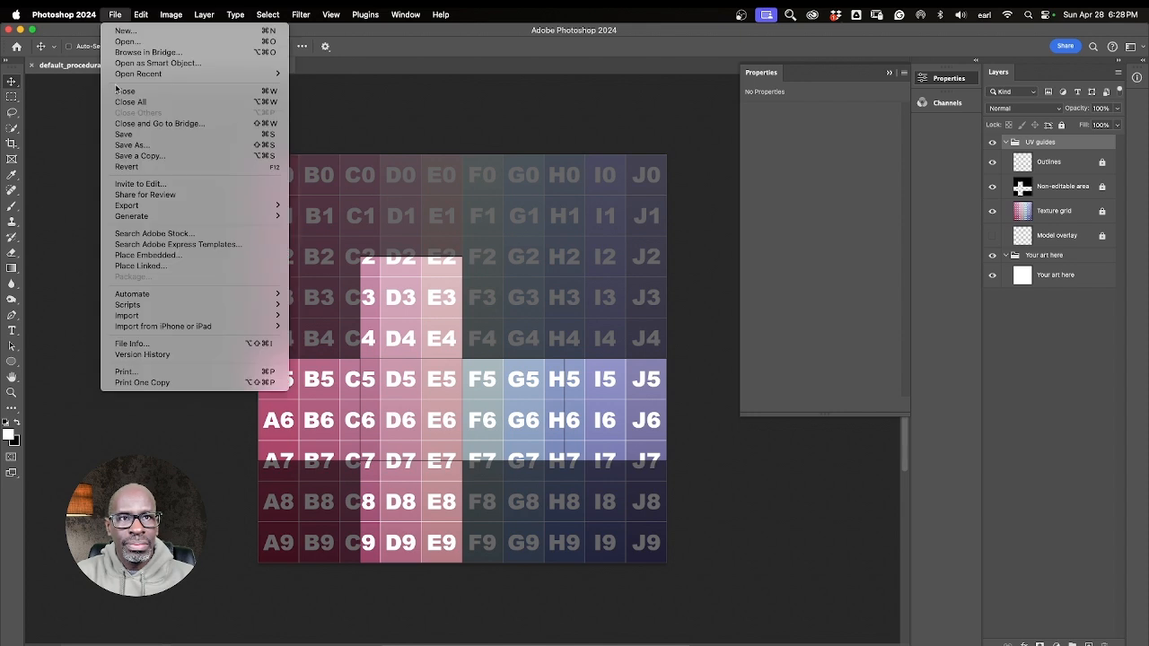
{"action": "left_click", "coordinate": [123, 135]}
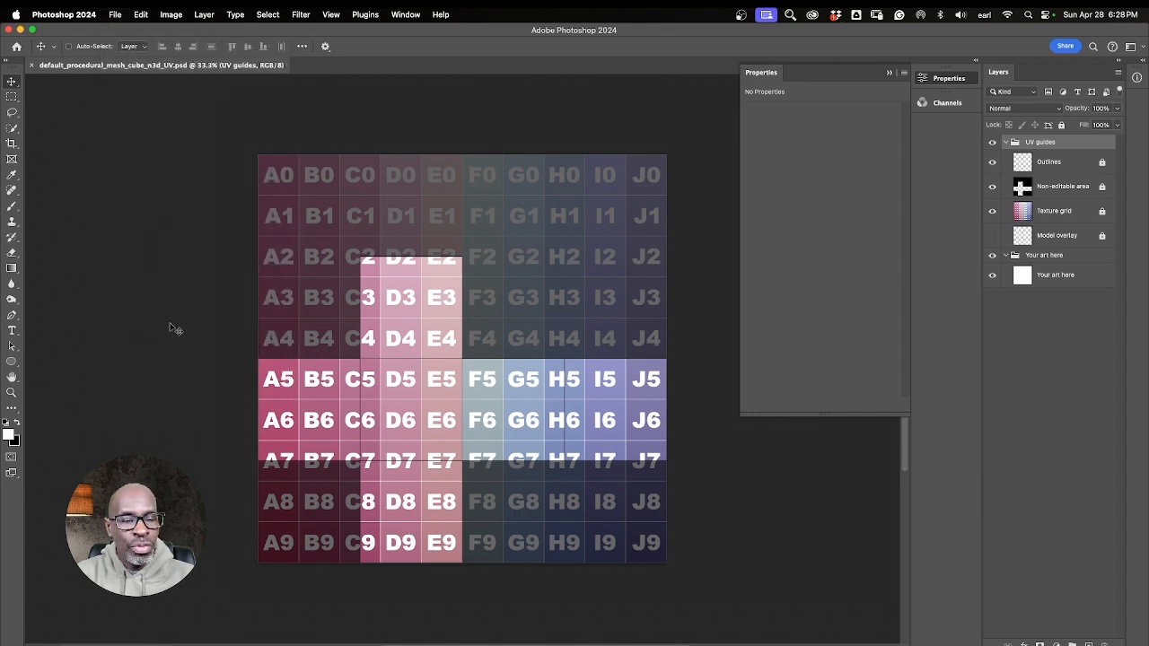
Switch to Substance 3D Stager and convert the parametric cube into a regular mesh object
{"action": "key", "text": "ctrl+Up"}
{"action": "left_click", "coordinate": [359, 498]}
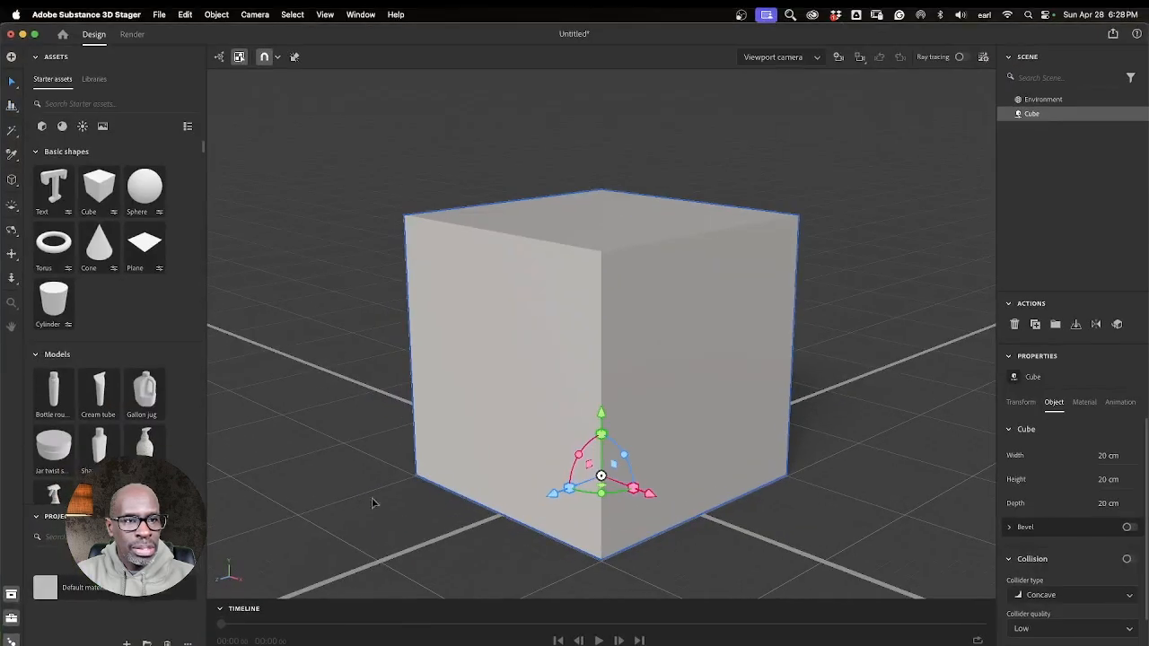
{"action": "scroll", "coordinate": [536, 477], "scroll_direction": "down", "scroll_amount": 5}
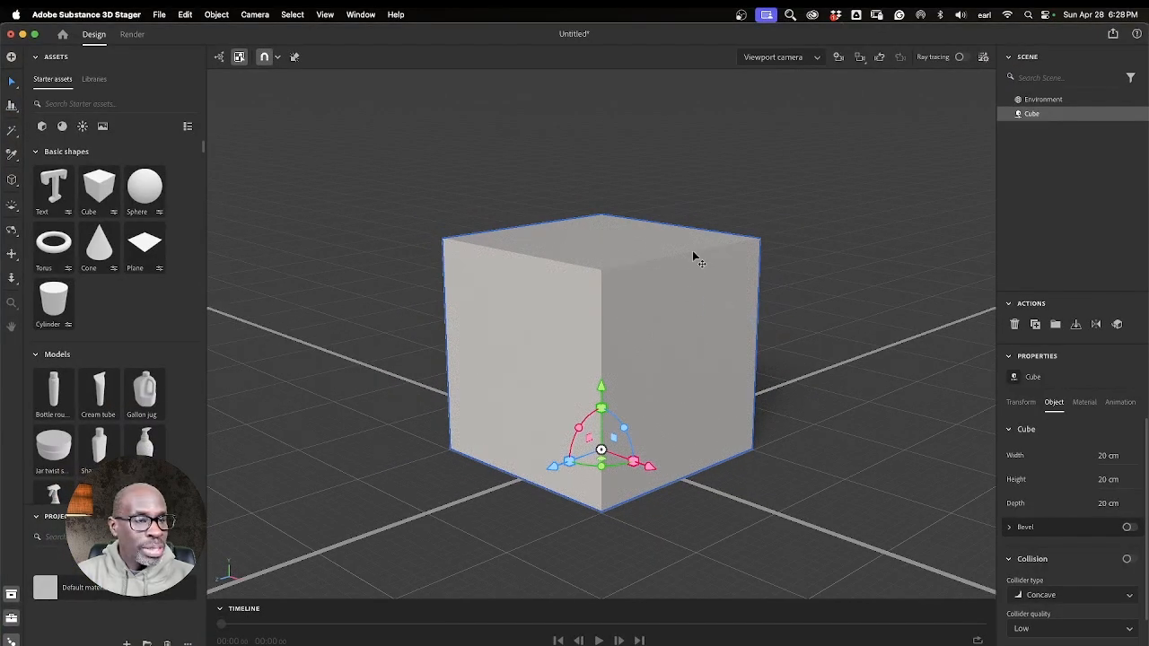
{"action": "left_click", "coordinate": [1117, 325]}
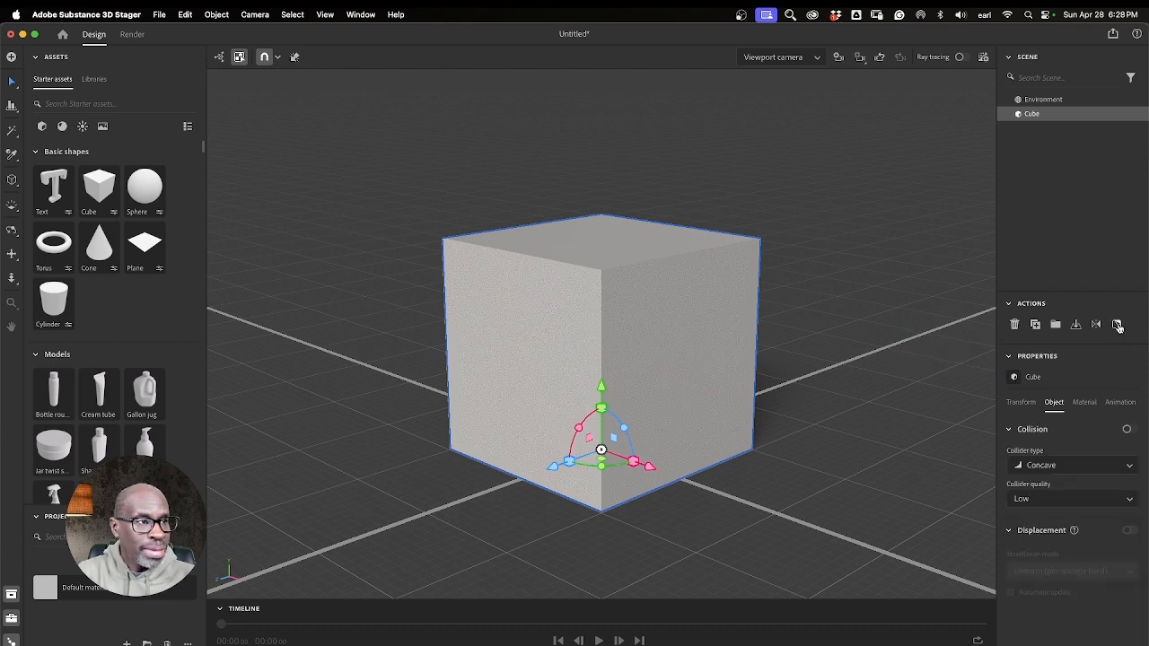
Place default_procedural_mesh_cube_n3d_UV.psd from the Desktop as a graphic on the cube's Default material
{"action": "left_click", "coordinate": [1083, 403]}
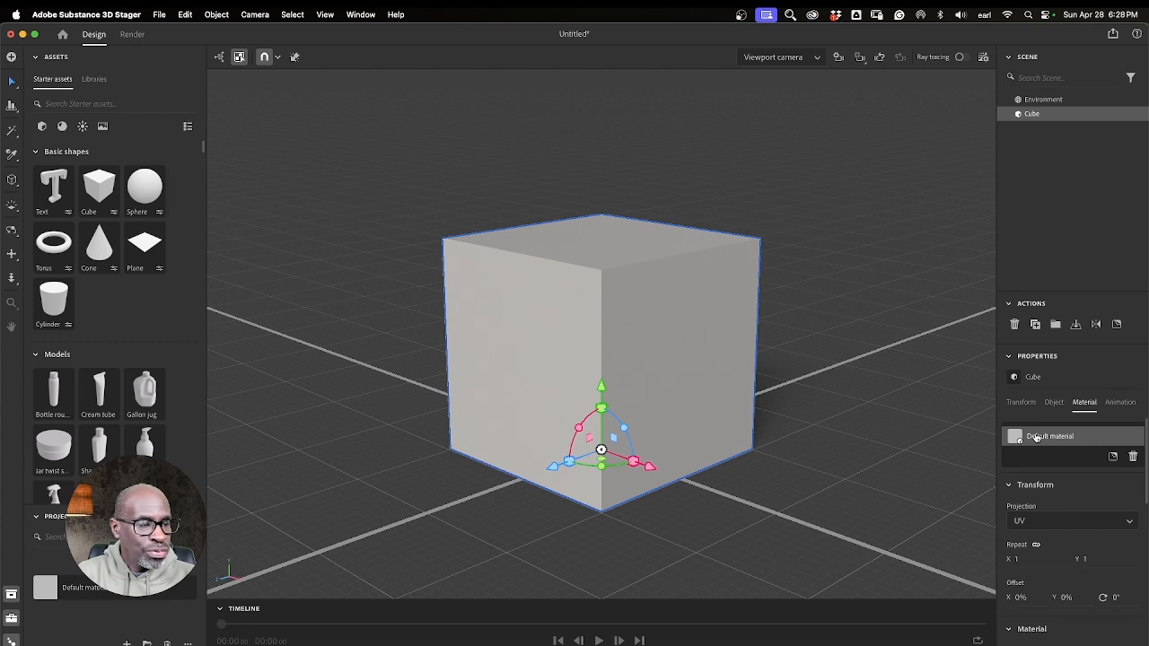
{"action": "left_click", "coordinate": [1112, 458]}
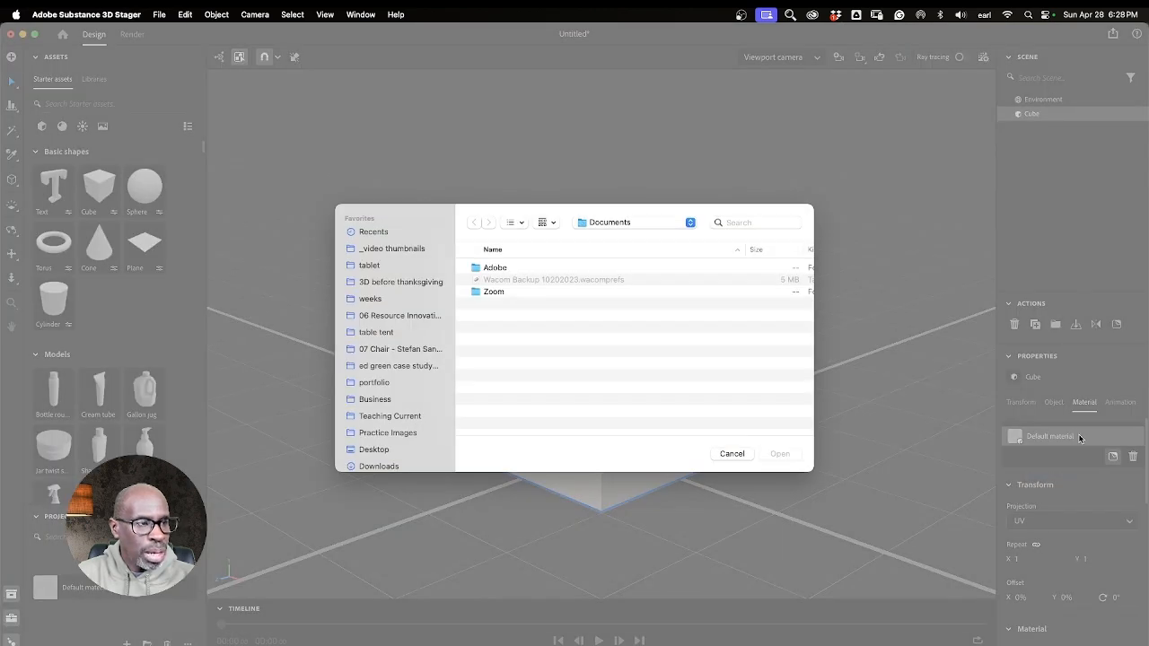
{"action": "scroll", "coordinate": [351, 403], "scroll_direction": "down", "scroll_amount": 3}
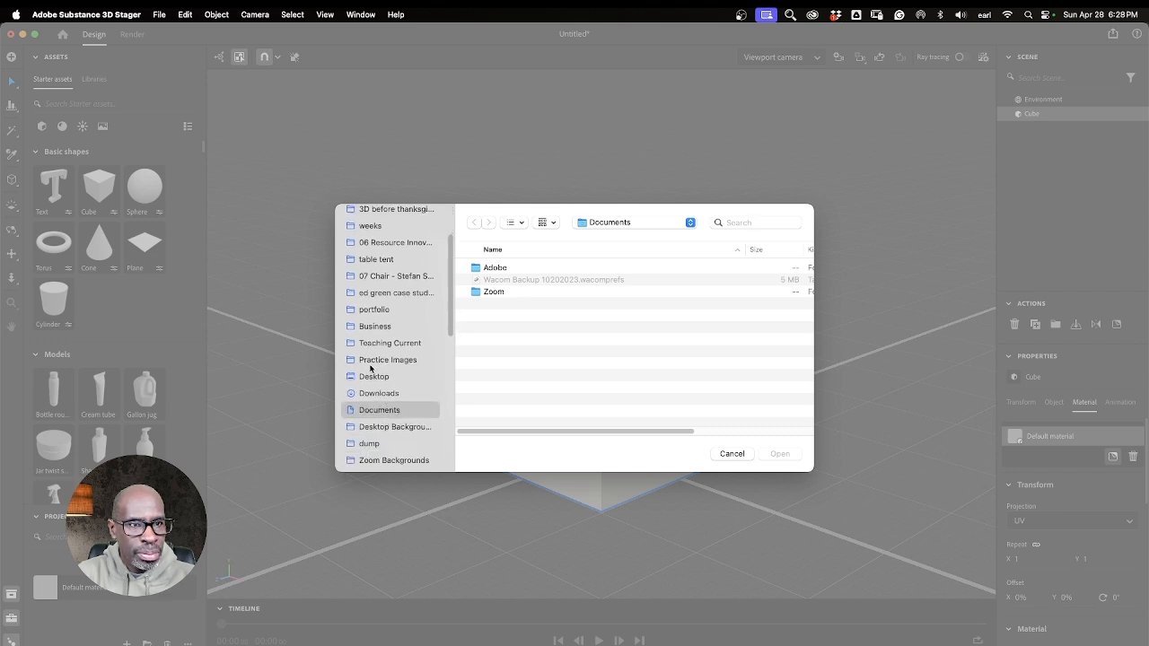
{"action": "left_click", "coordinate": [371, 376]}
{"action": "left_click", "coordinate": [541, 281]}
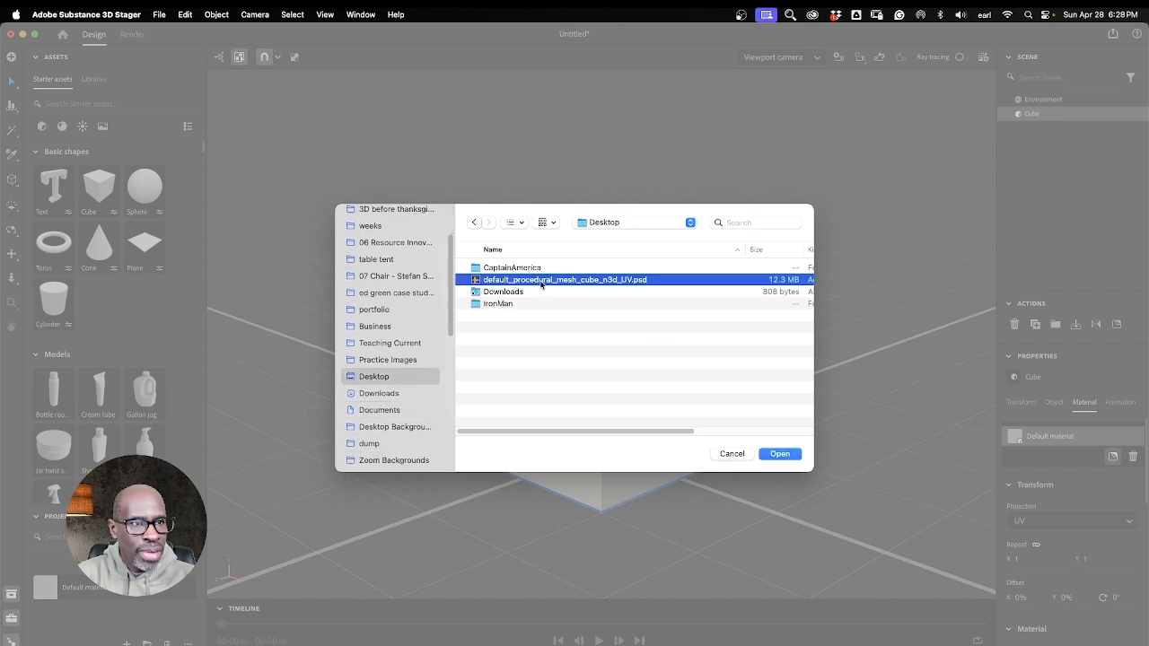
{"action": "left_click", "coordinate": [781, 455]}
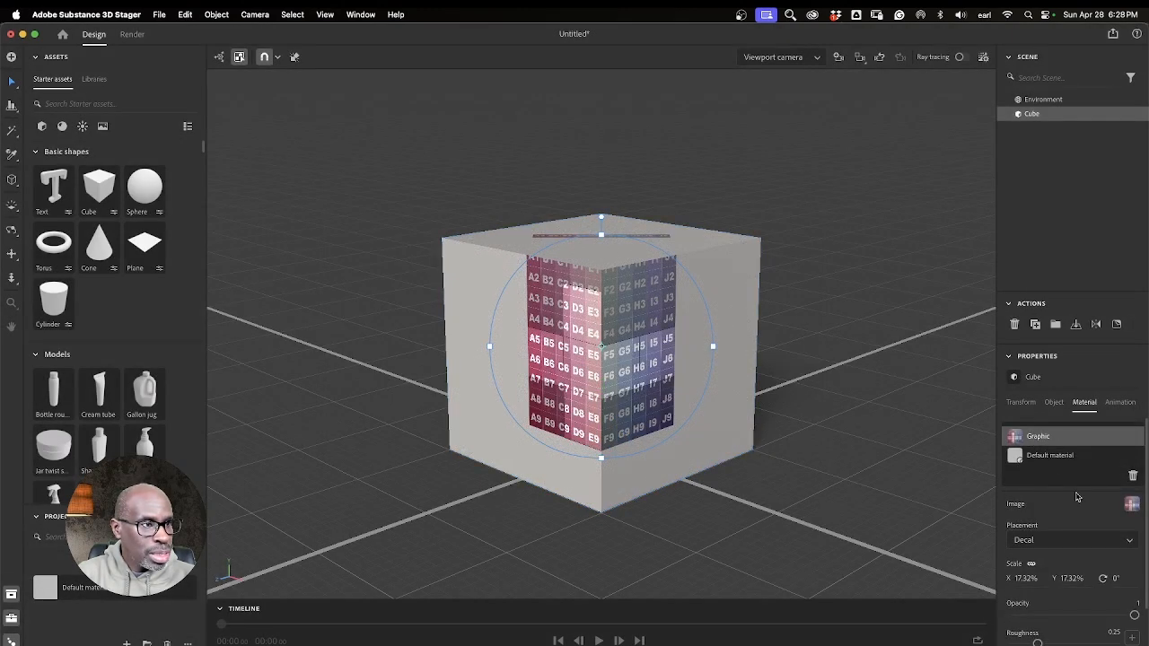
Change the placement of the cube's graphic from Decal to Fill
{"action": "scroll", "coordinate": [1077, 496], "scroll_direction": "down", "scroll_amount": 2}
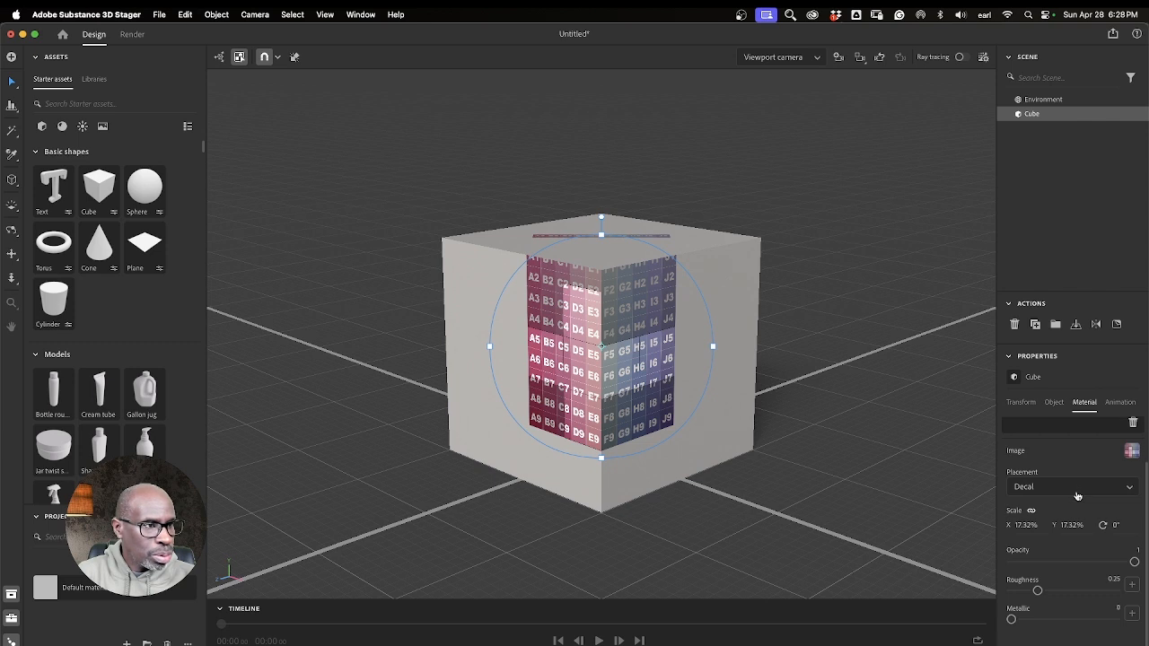
{"action": "left_click", "coordinate": [1029, 496]}
{"action": "left_click", "coordinate": [1020, 532]}
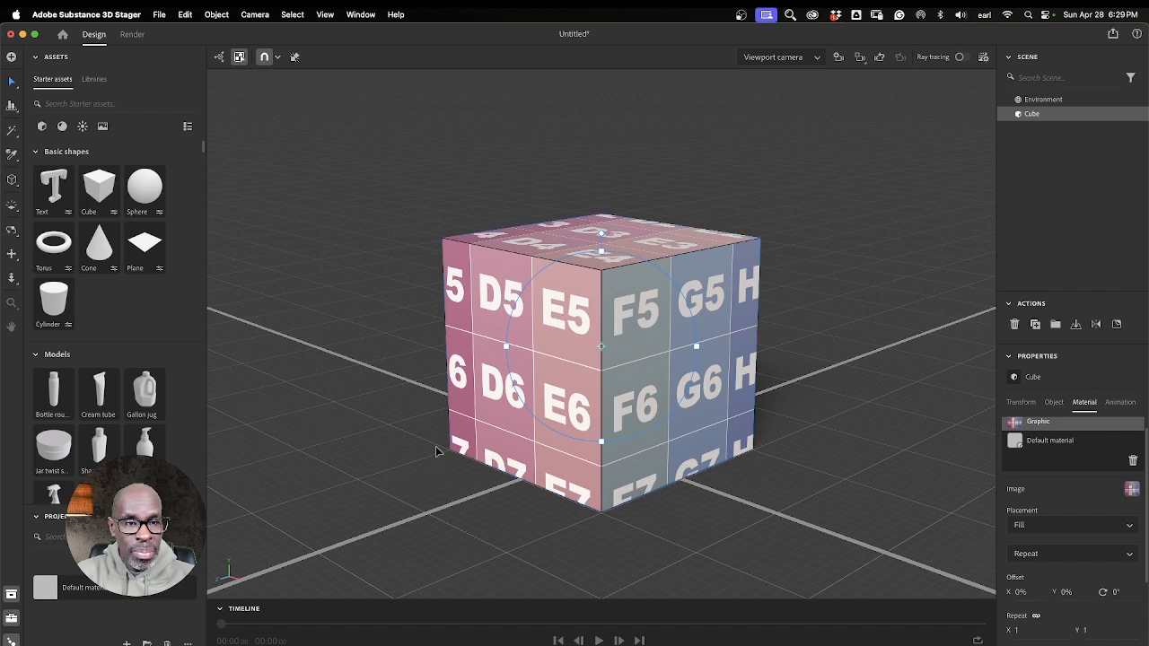
Switch to Photoshop, choose the Rectangle tool and set the foreground colour to a bright yellow
{"action": "key", "text": "ctrl+Up"}
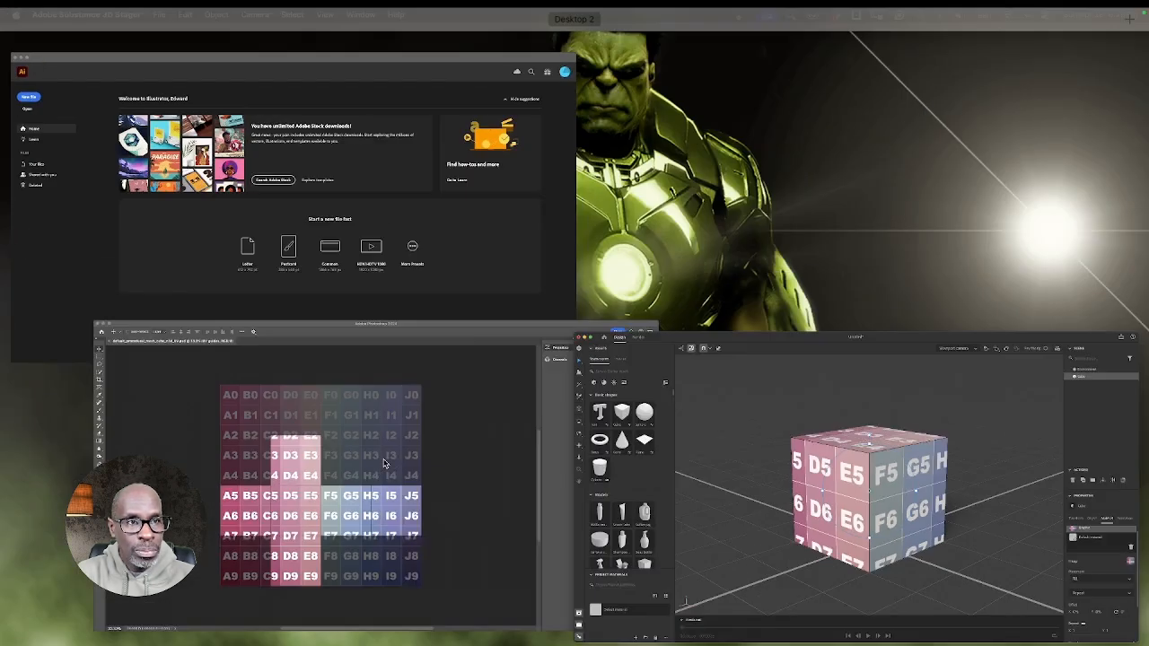
{"action": "left_click", "coordinate": [376, 458]}
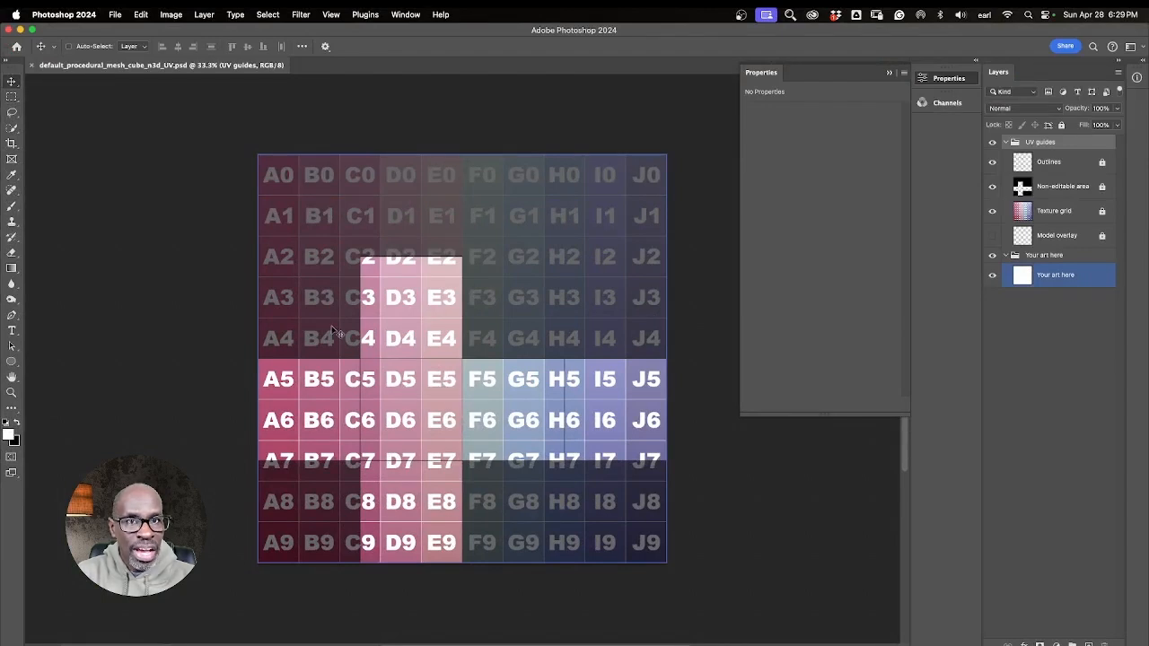
{"action": "key", "text": "super+alt+a"}
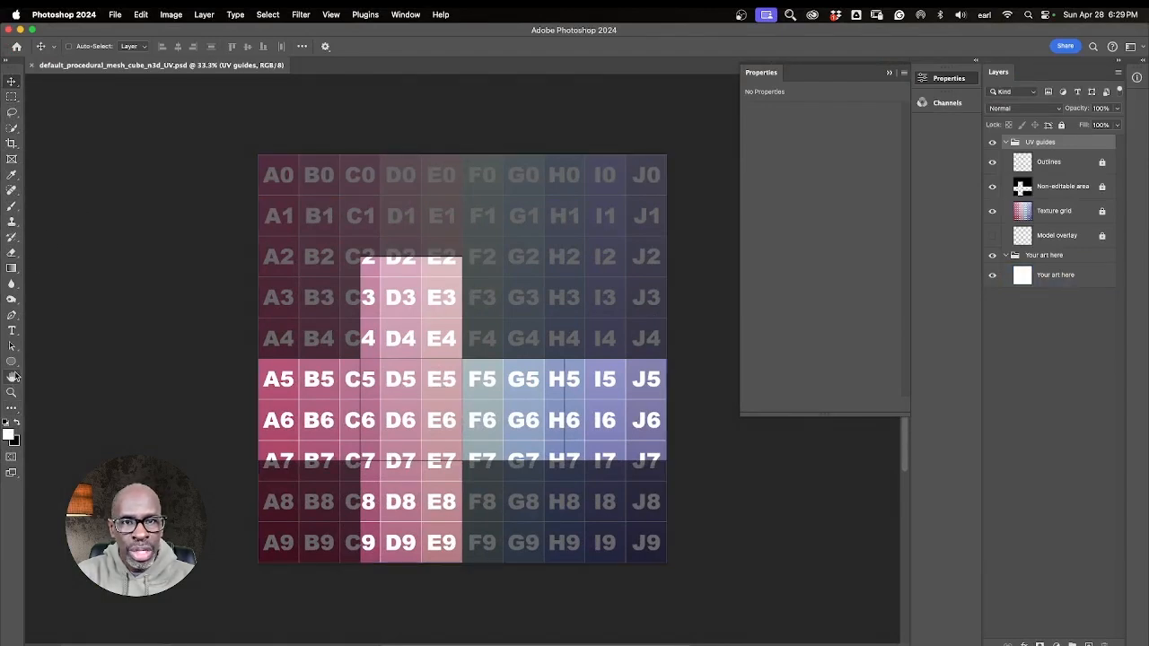
{"action": "left_click_drag", "start_coordinate": [16, 363], "coordinate": [54, 360]}
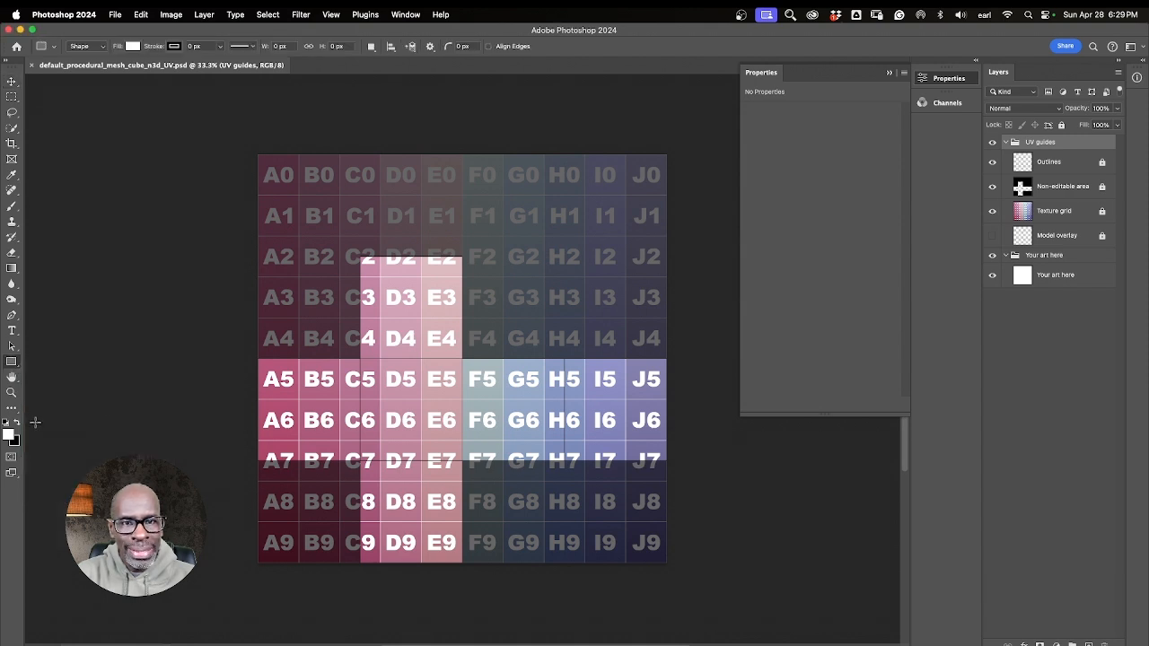
{"action": "key", "text": "i"}
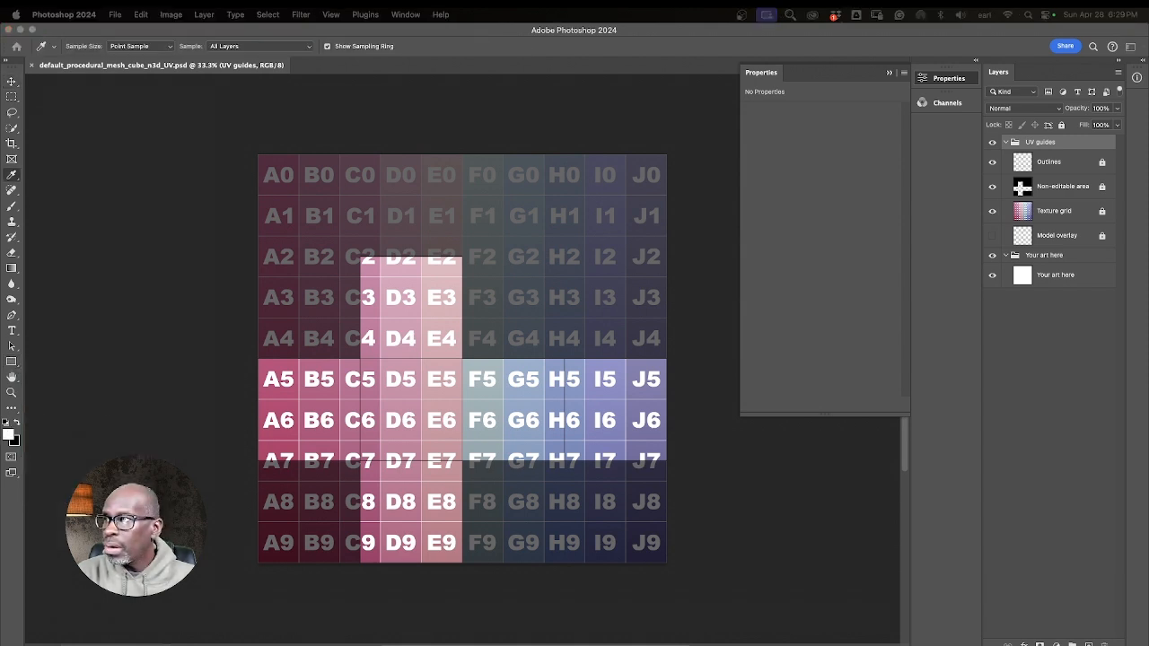
{"action": "left_click_drag", "start_coordinate": [649, 198], "coordinate": [497, 171]}
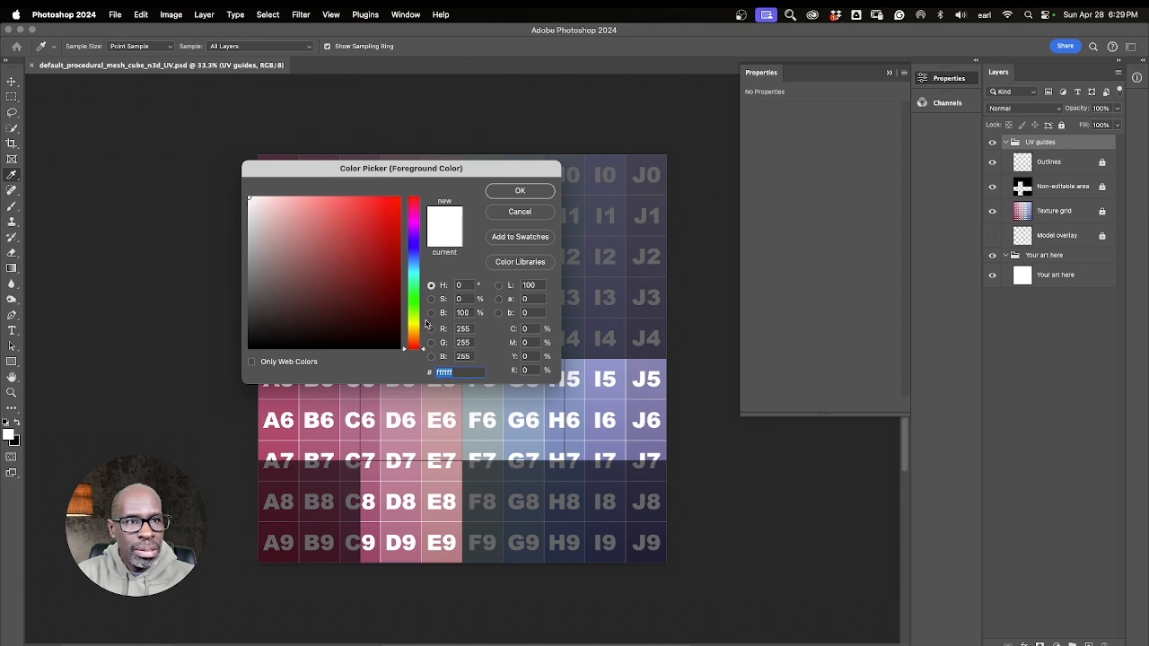
{"action": "left_click_drag", "start_coordinate": [416, 329], "coordinate": [414, 313]}
{"action": "mouse_move", "coordinate": [350, 244]}
{"action": "left_mouse_down"}
{"action": "mouse_move", "coordinate": [323, 210]}
{"action": "mouse_move", "coordinate": [341, 223]}
{"action": "left_mouse_up"}
{"action": "left_click_drag", "start_coordinate": [426, 314], "coordinate": [426, 328]}
{"action": "left_click_drag", "start_coordinate": [342, 222], "coordinate": [350, 206]}
{"action": "left_click", "coordinate": [520, 191]}
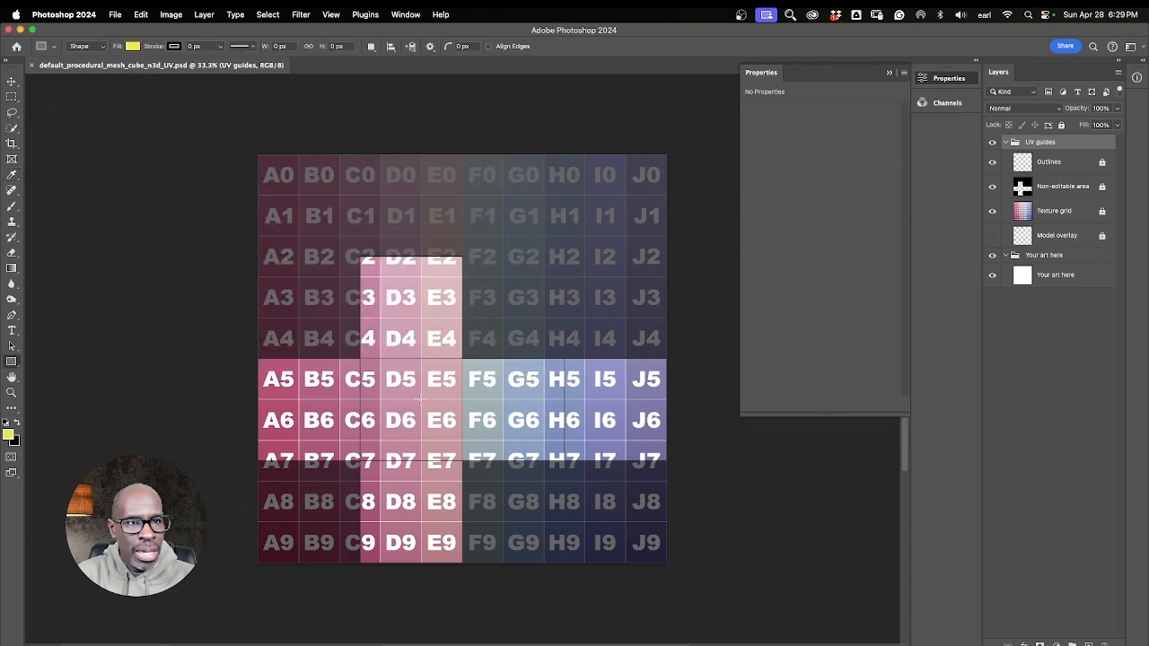
Draw a yellow rectangle about 514 x 511 px over the UV face spanning grid cells C5 to E7
{"action": "key", "text": "super+1"}
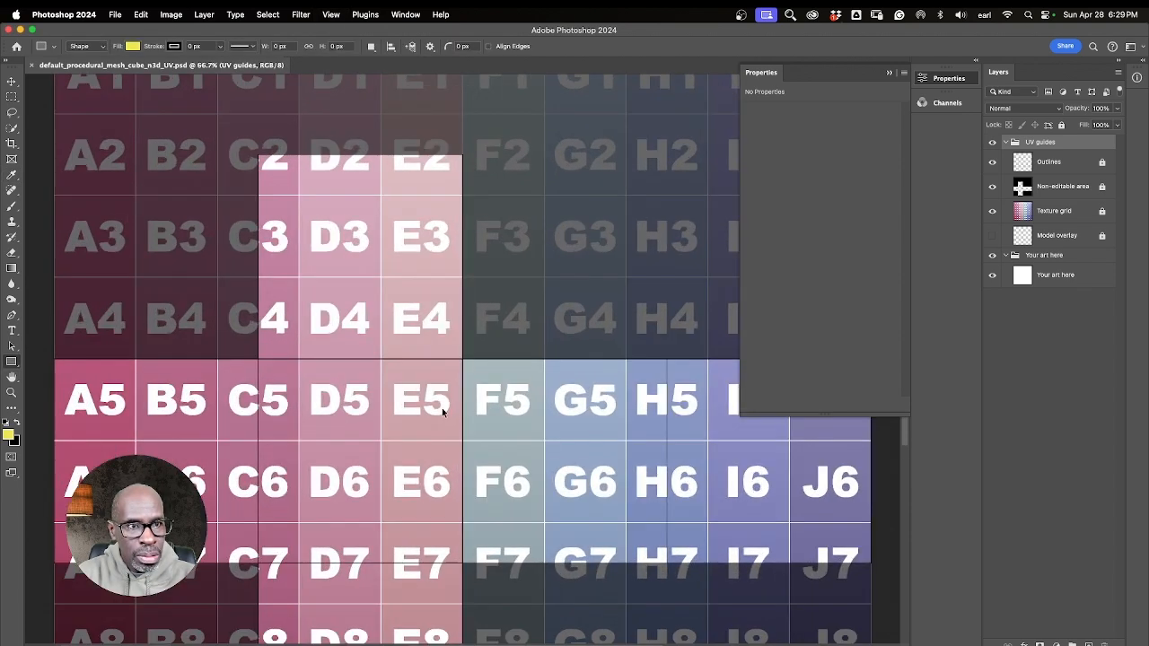
{"action": "scroll", "coordinate": [464, 410], "scroll_direction": "down", "scroll_amount": 5}
{"action": "scroll", "coordinate": [464, 410], "scroll_direction": "left", "scroll_amount": 2}
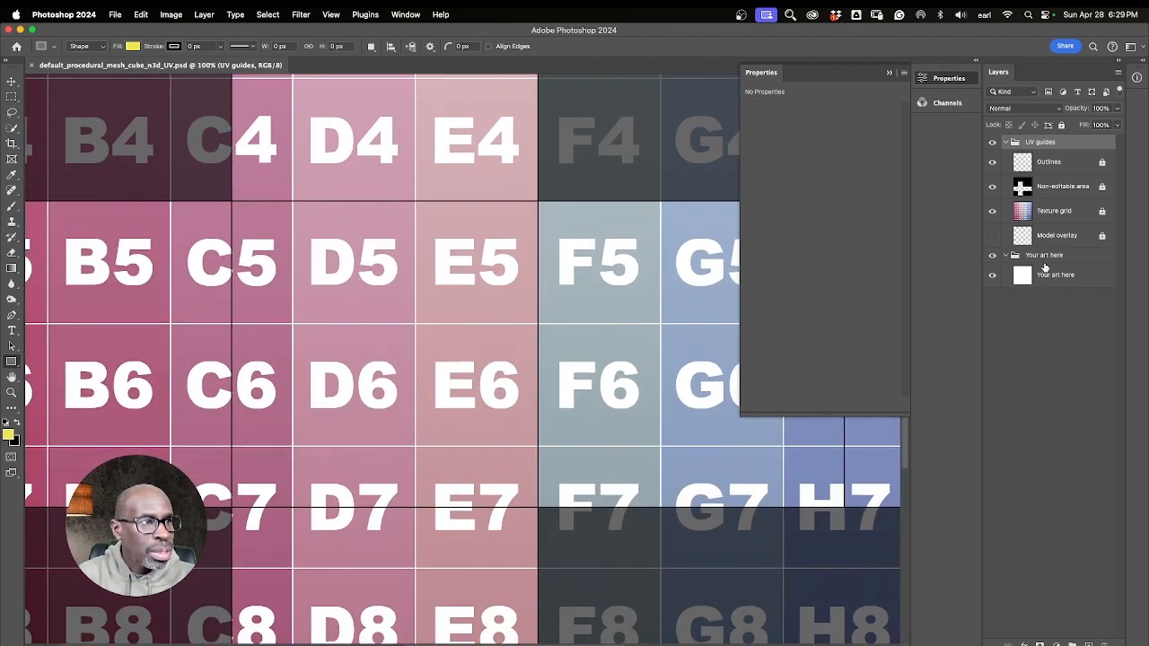
{"action": "left_click", "coordinate": [1016, 284]}
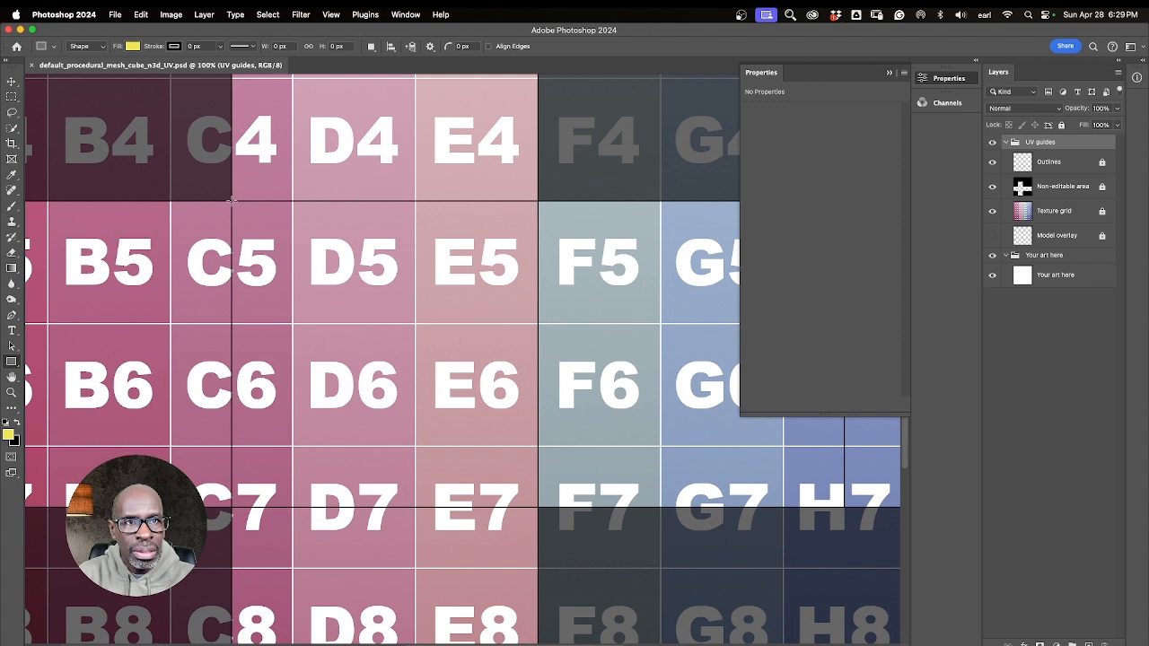
{"action": "left_click_drag", "start_coordinate": [232, 201], "coordinate": [538, 508]}
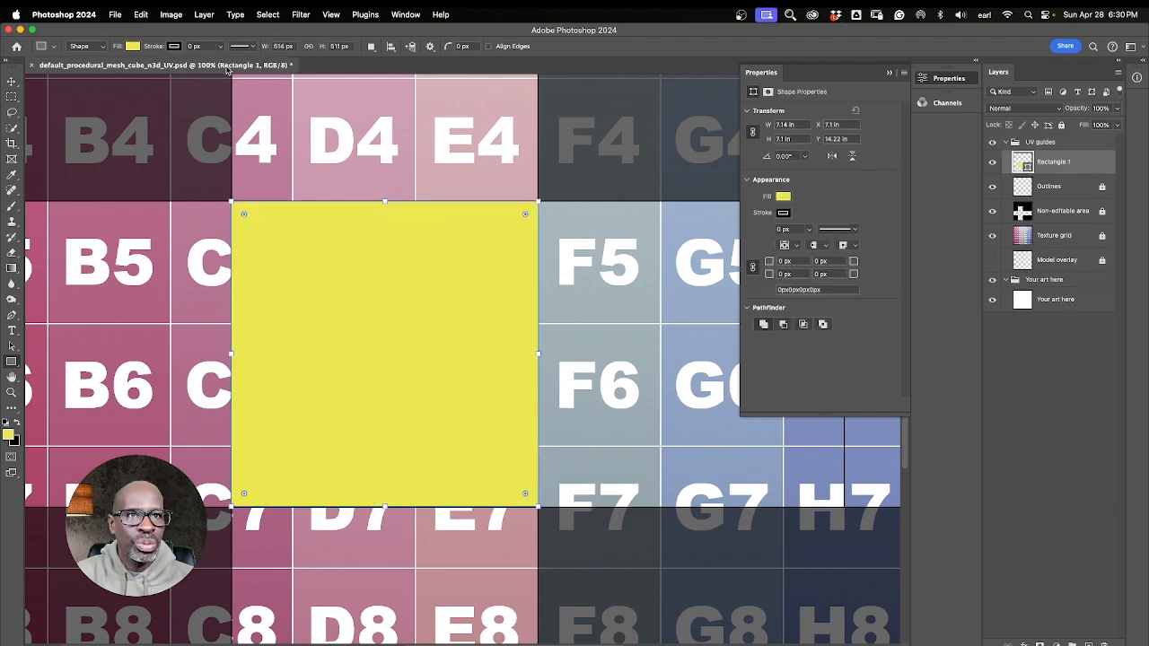
Set the yellow rectangle's stroke to none and save the PSD
{"action": "left_click", "coordinate": [169, 47]}
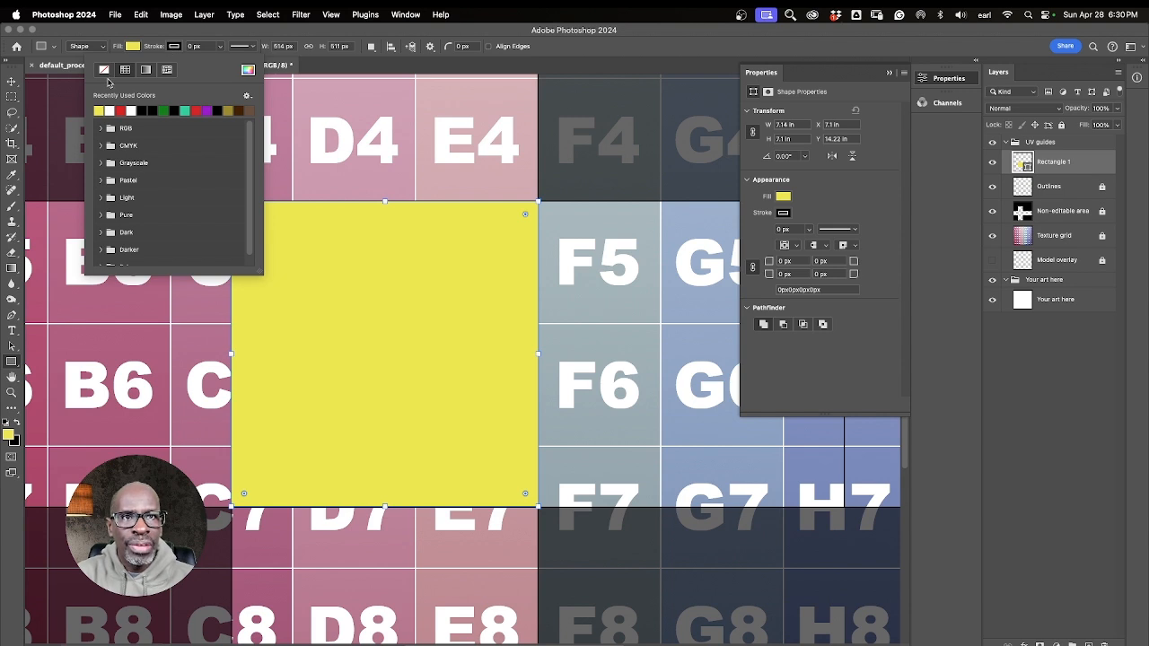
{"action": "left_click", "coordinate": [104, 71]}
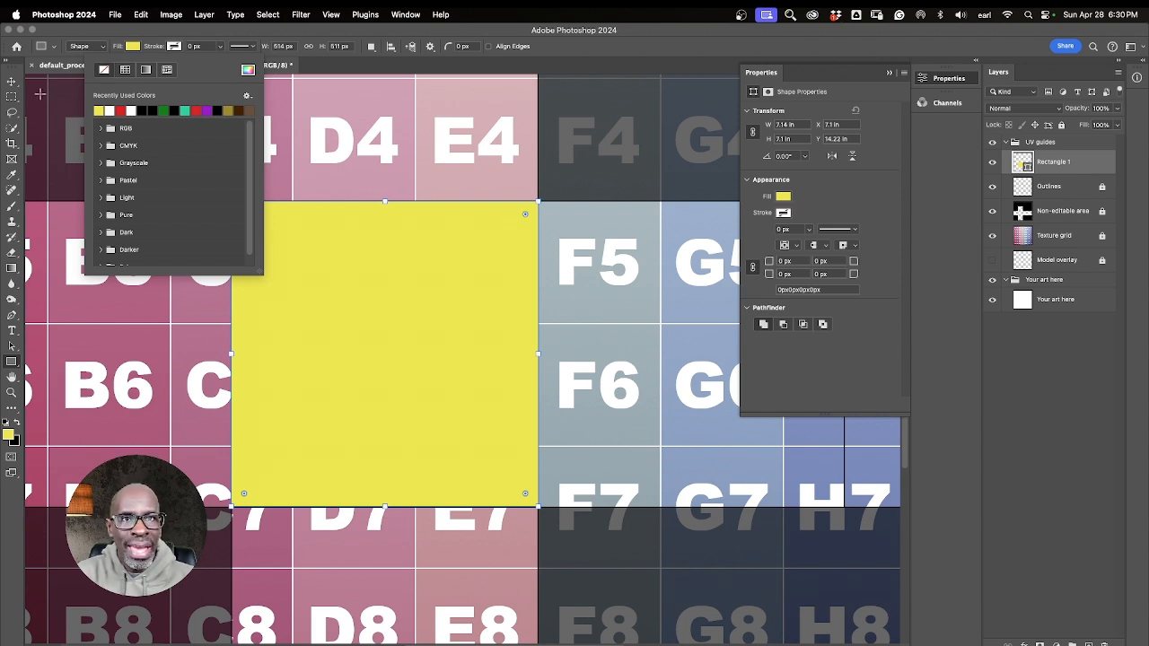
{"action": "left_click", "coordinate": [12, 81]}
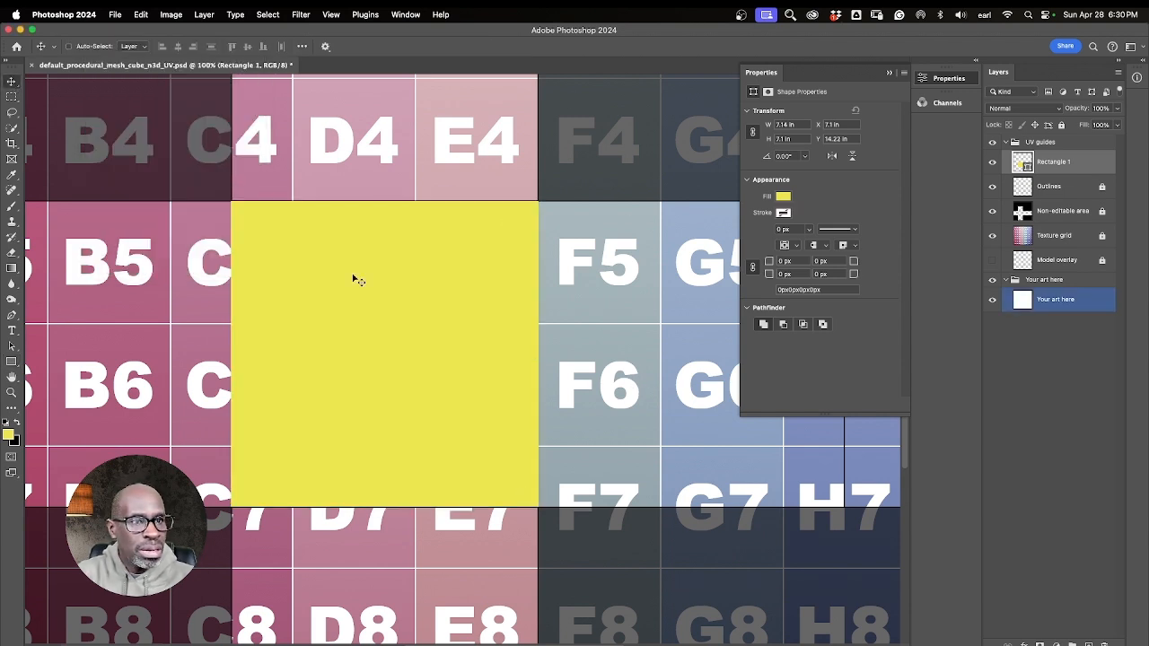
{"action": "left_click", "coordinate": [116, 14]}
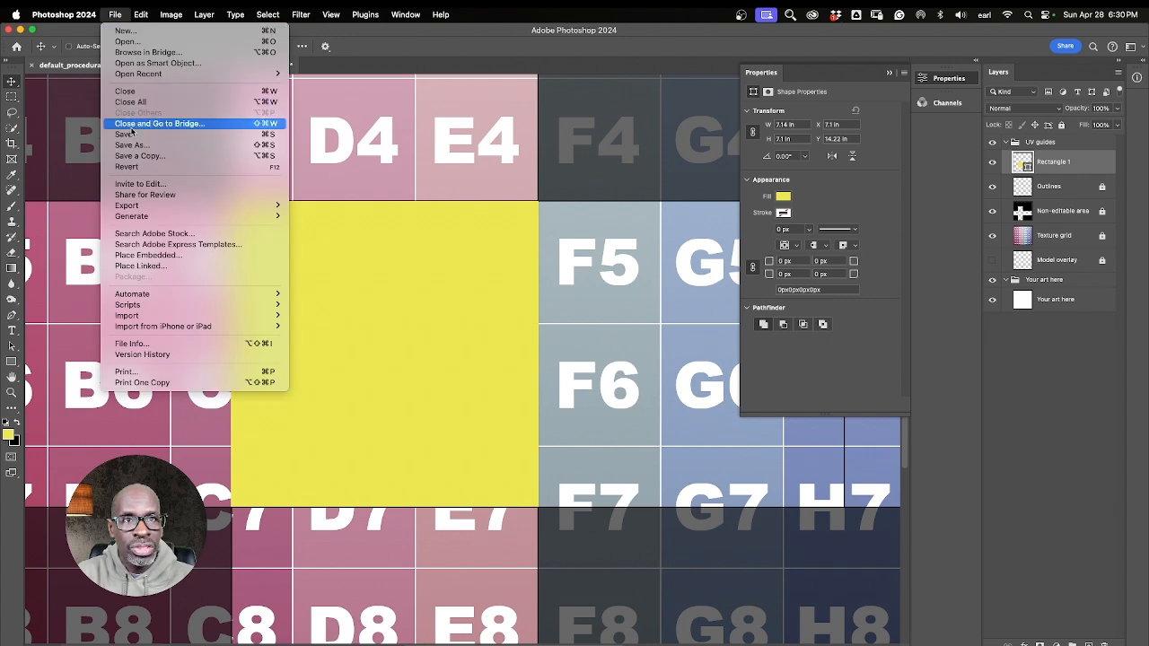
{"action": "left_click", "coordinate": [127, 134]}
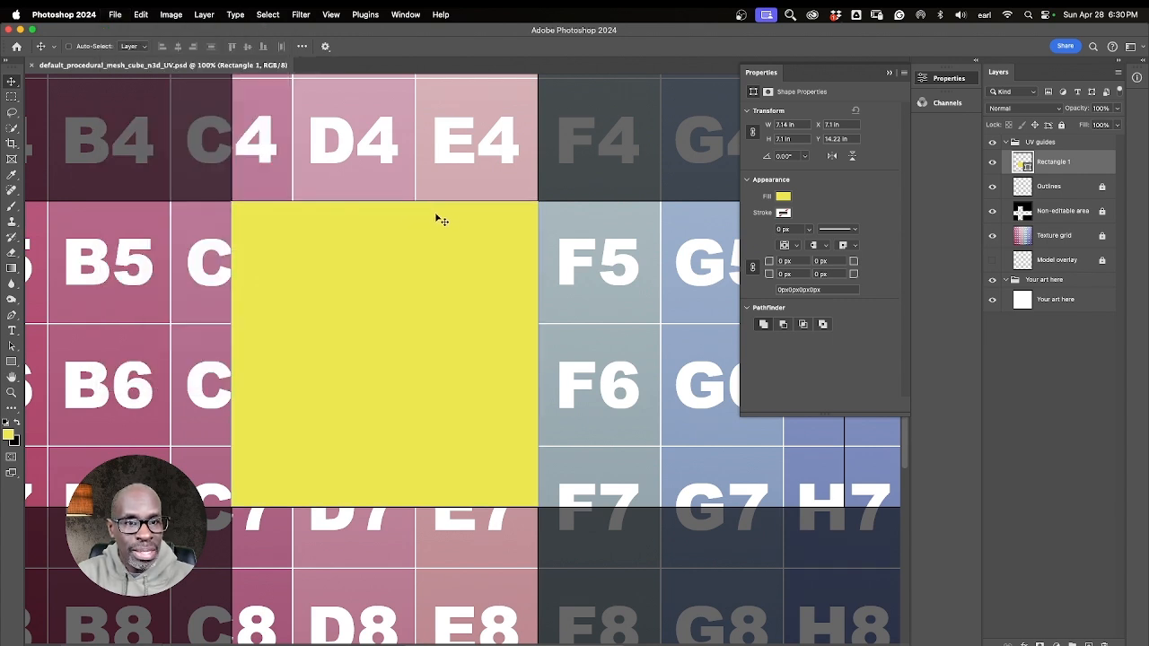
Switch to Substance 3D Stager and replace the cube's graphic image with default_procedural_mesh_cube_n3d_UV.psd from the Desktop
{"action": "key", "text": "ctrl+Up"}
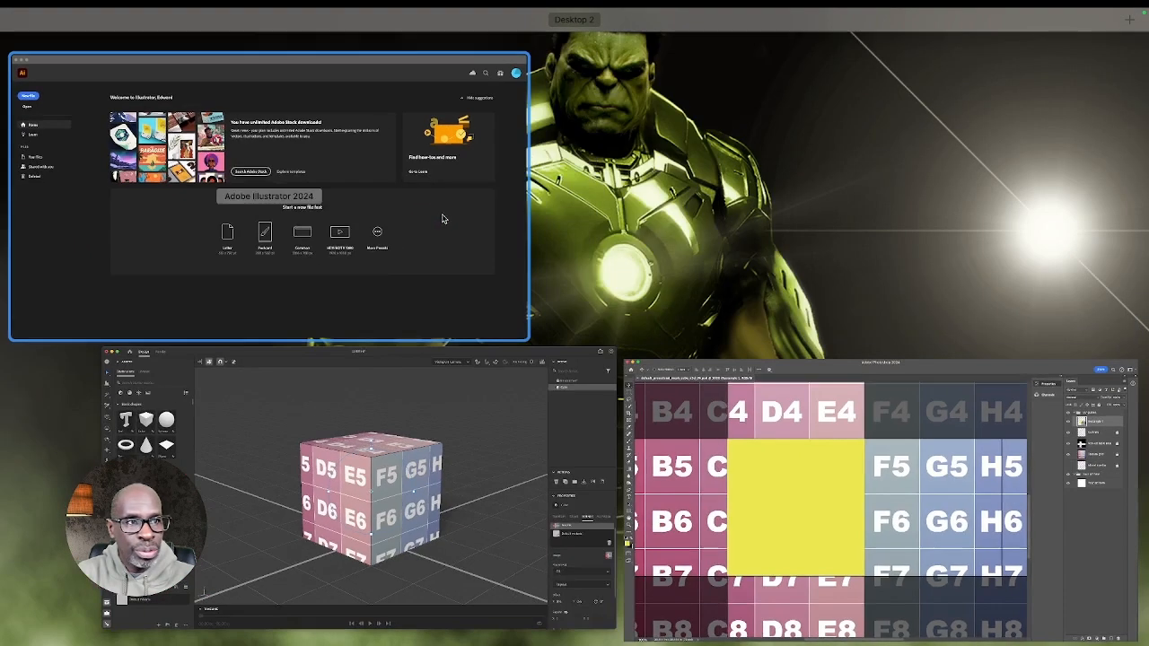
{"action": "left_click", "coordinate": [478, 435]}
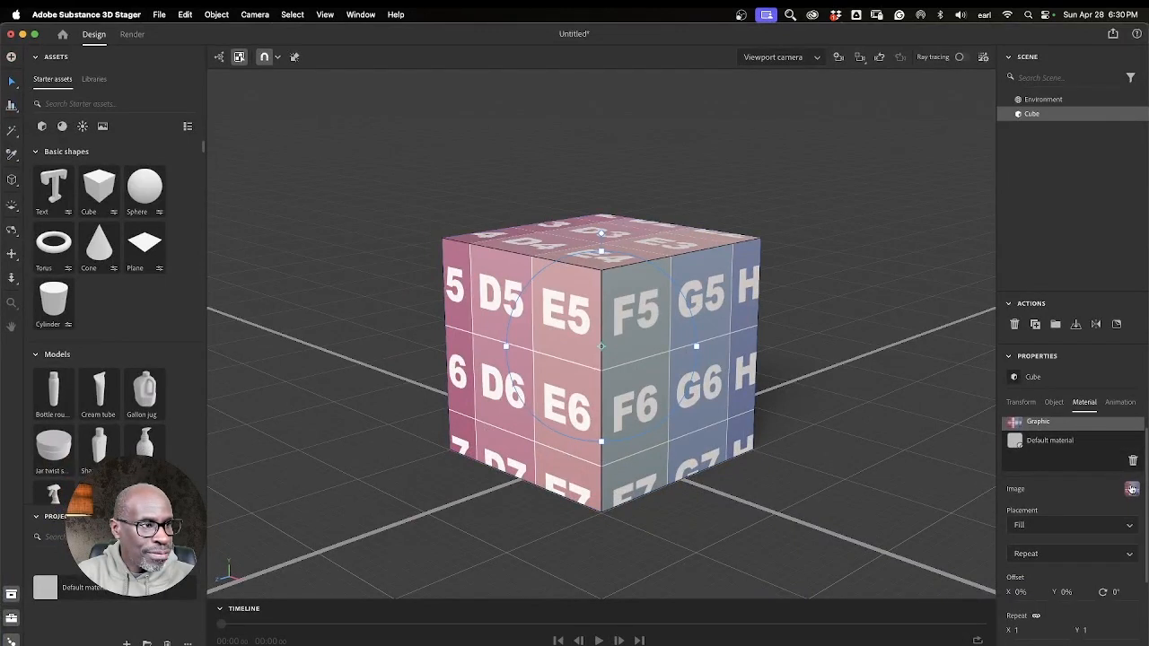
{"action": "left_click", "coordinate": [1132, 489]}
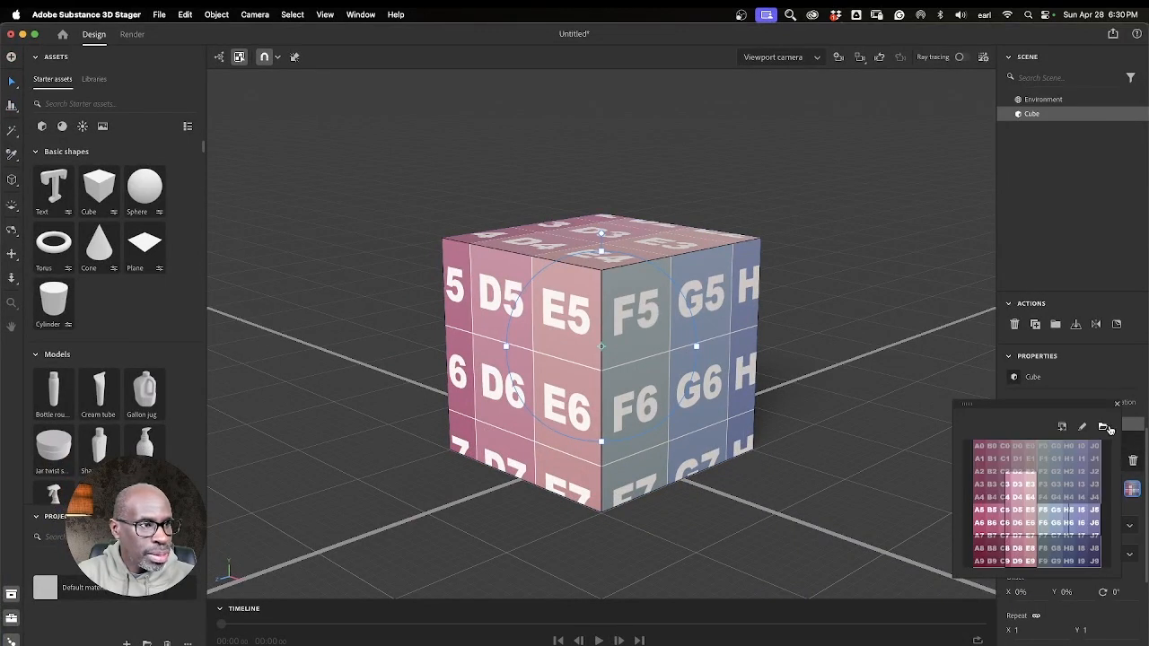
{"action": "left_click", "coordinate": [1079, 427]}
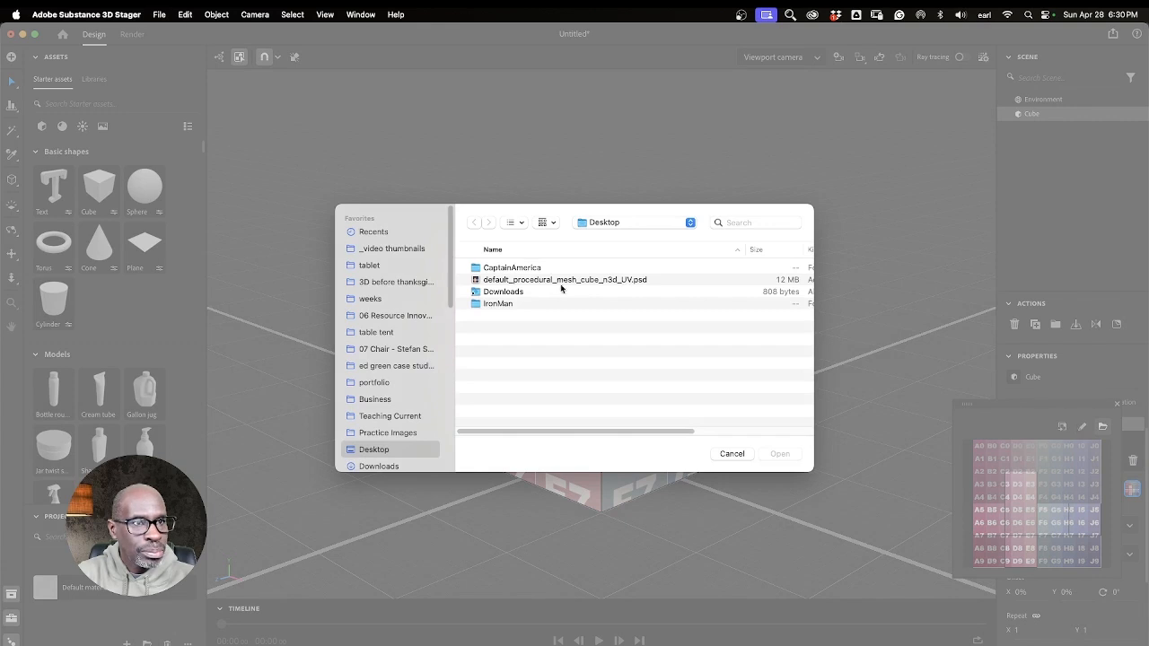
{"action": "left_click", "coordinate": [597, 280]}
{"action": "left_click", "coordinate": [780, 453]}
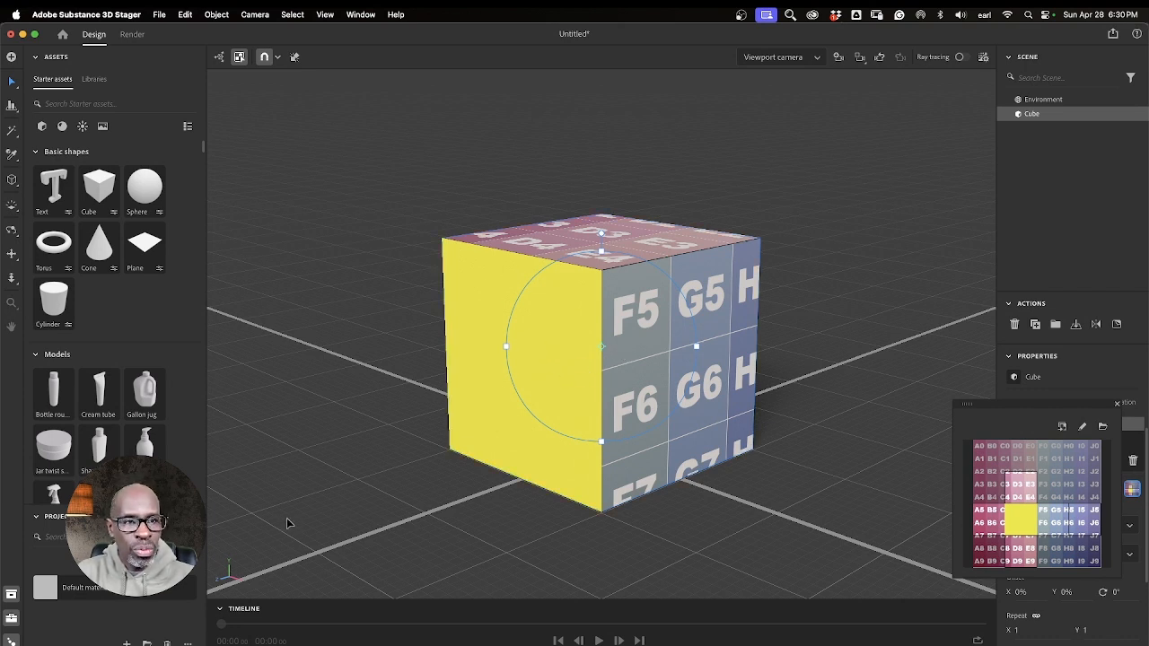
Switch to Photoshop and choose the Ellipse tool
{"action": "key", "text": "ctrl+Up"}
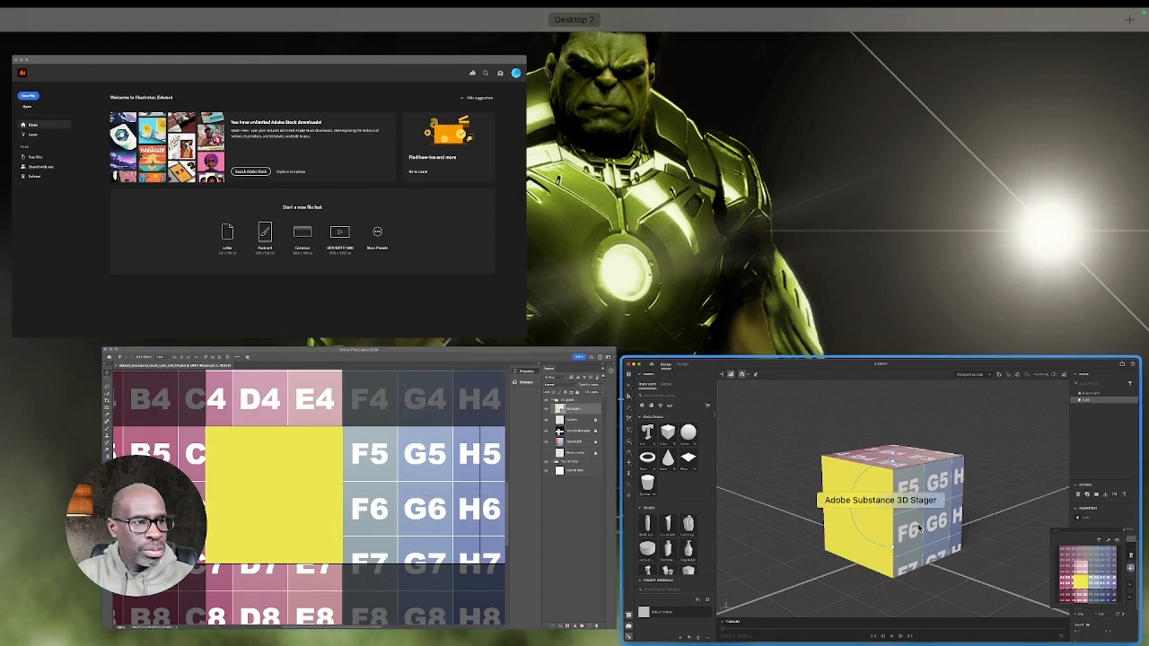
{"action": "left_click", "coordinate": [410, 461]}
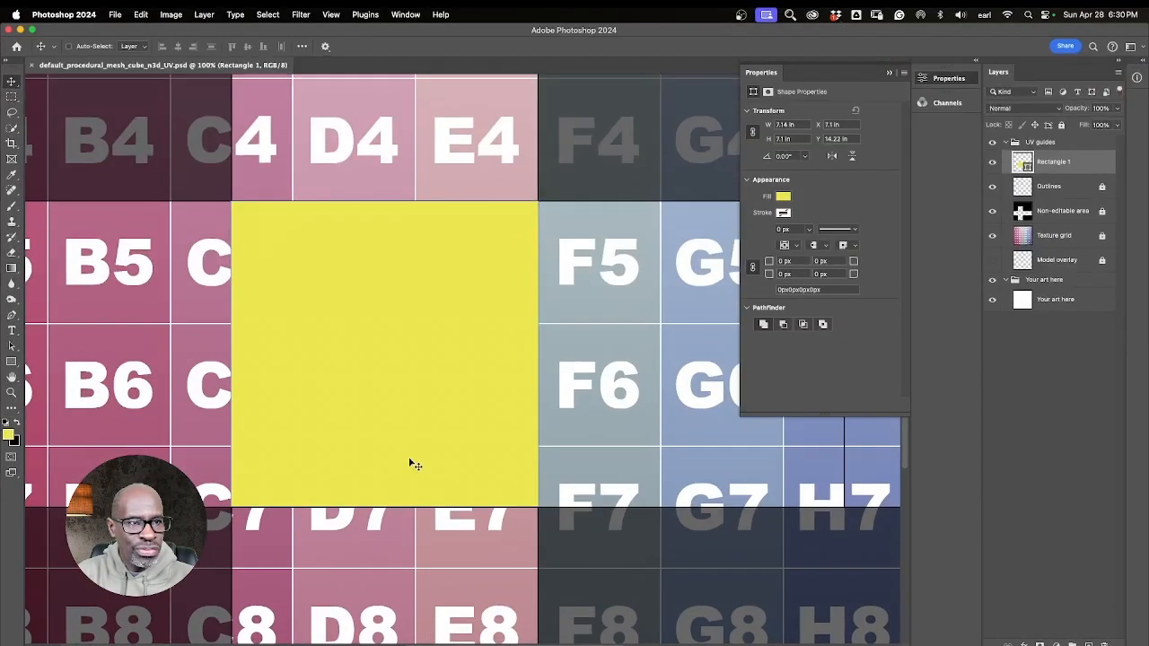
{"action": "left_click", "coordinate": [12, 361]}
{"action": "left_click", "coordinate": [62, 371]}
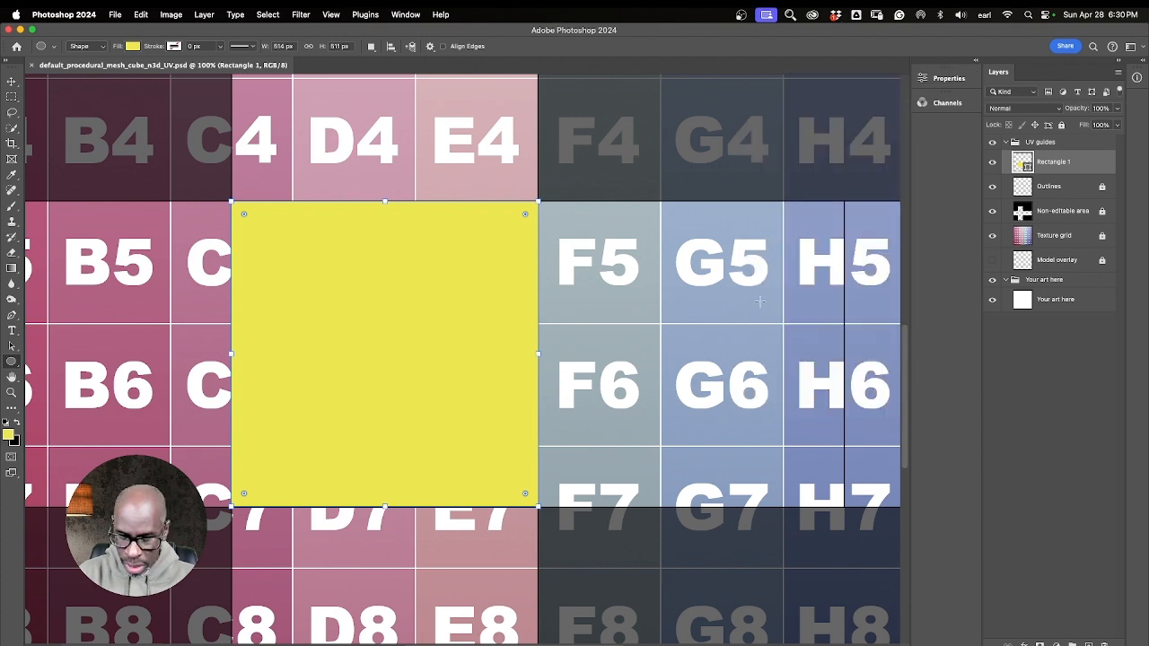
Try to draw a yellow circle about 414 px across centred on grid cell F5 and move it off the rectangle
{"action": "key", "text": "super+minus"}
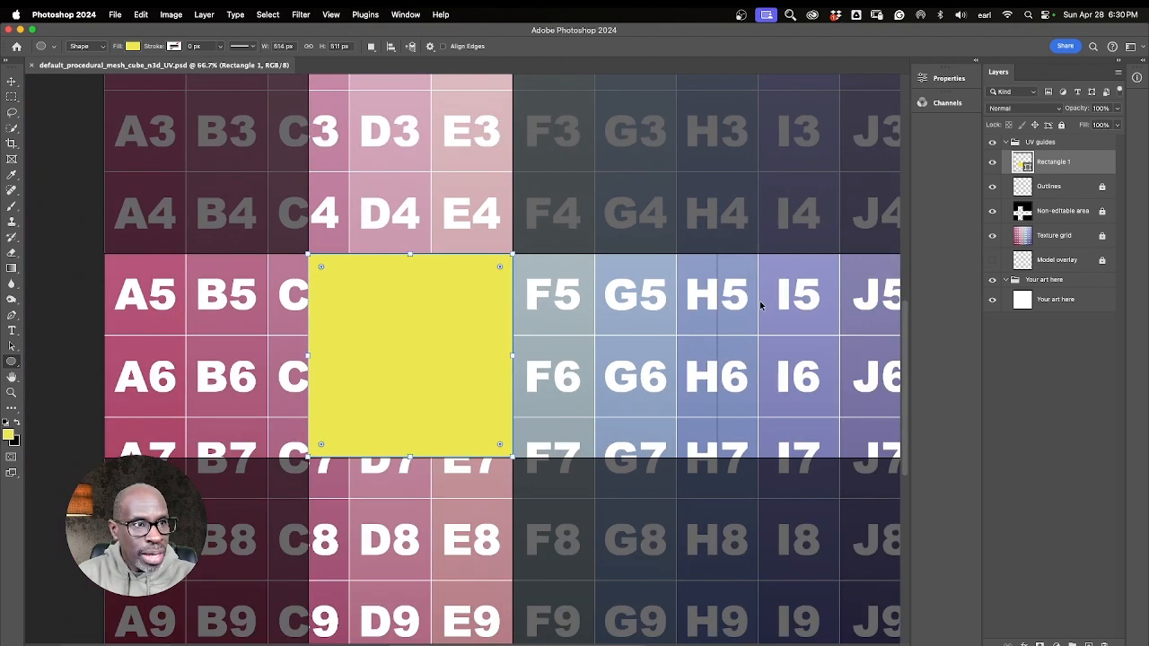
{"action": "left_click_drag", "start_coordinate": [565, 296], "coordinate": [653, 377], "text": "alt+shift"}
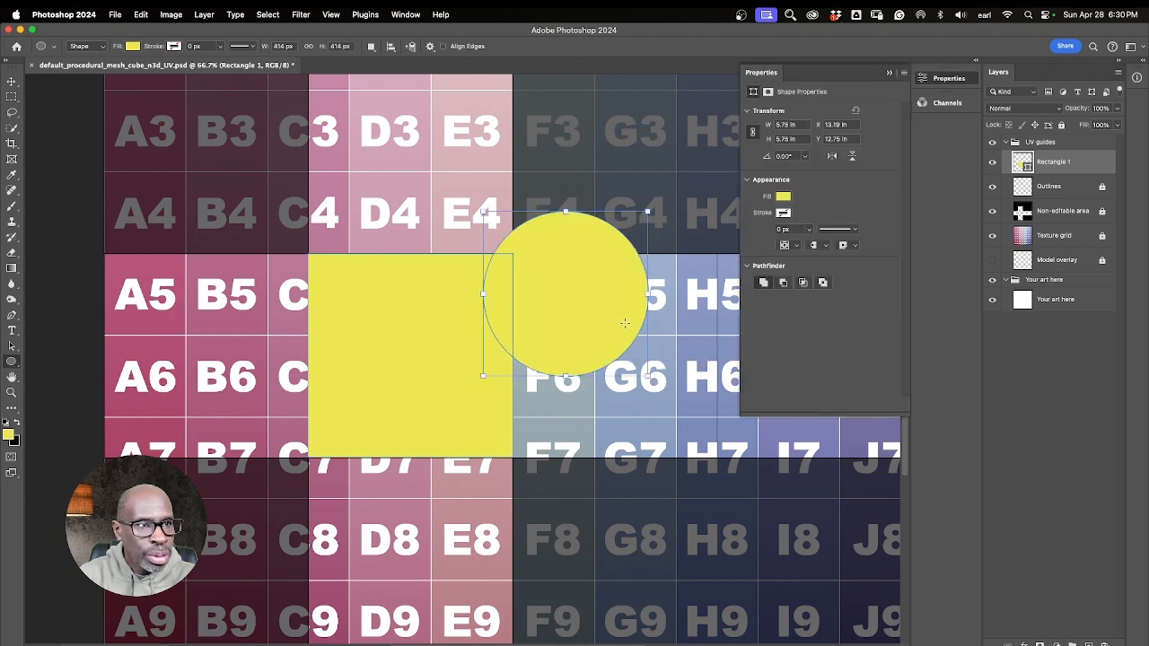
{"action": "left_click", "coordinate": [11, 80]}
{"action": "left_click_drag", "start_coordinate": [552, 318], "coordinate": [596, 359]}
{"action": "key", "text": "super+z"}
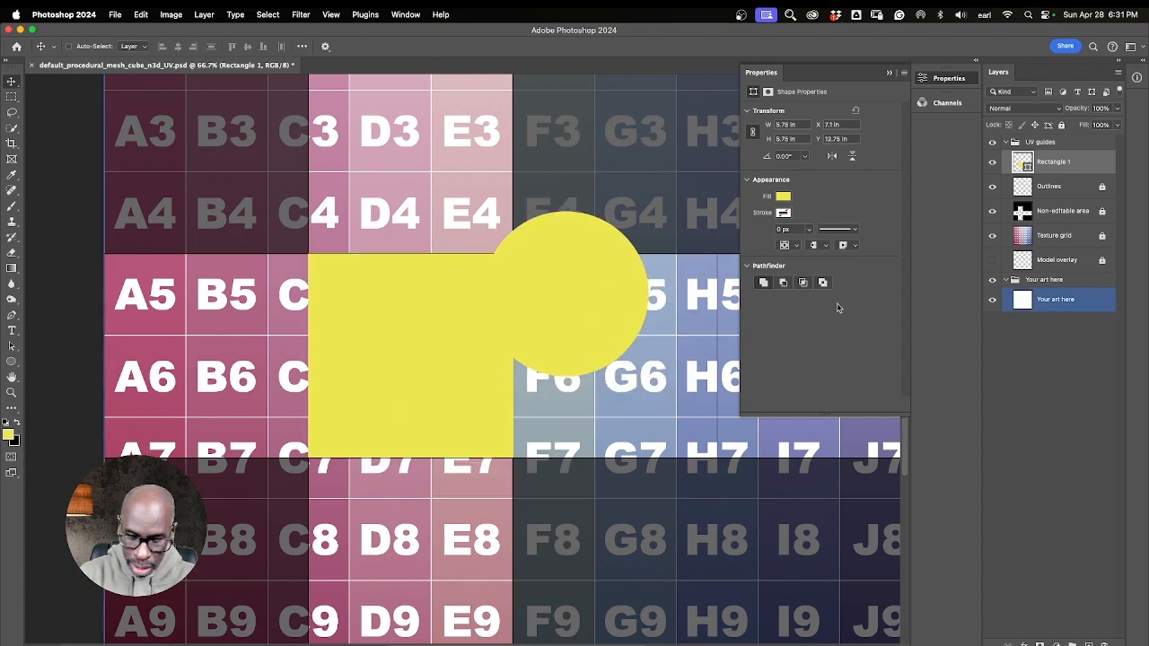
{"action": "key", "text": "super+z"}
Try moving the Rectangle 1 layer into the Your art here group and check it with the Texture grid layer hidden
{"action": "double_click", "coordinate": [1066, 165]}
{"action": "left_click_drag", "start_coordinate": [1066, 165], "coordinate": [1047, 287]}
{"action": "left_click", "coordinate": [1002, 212]}
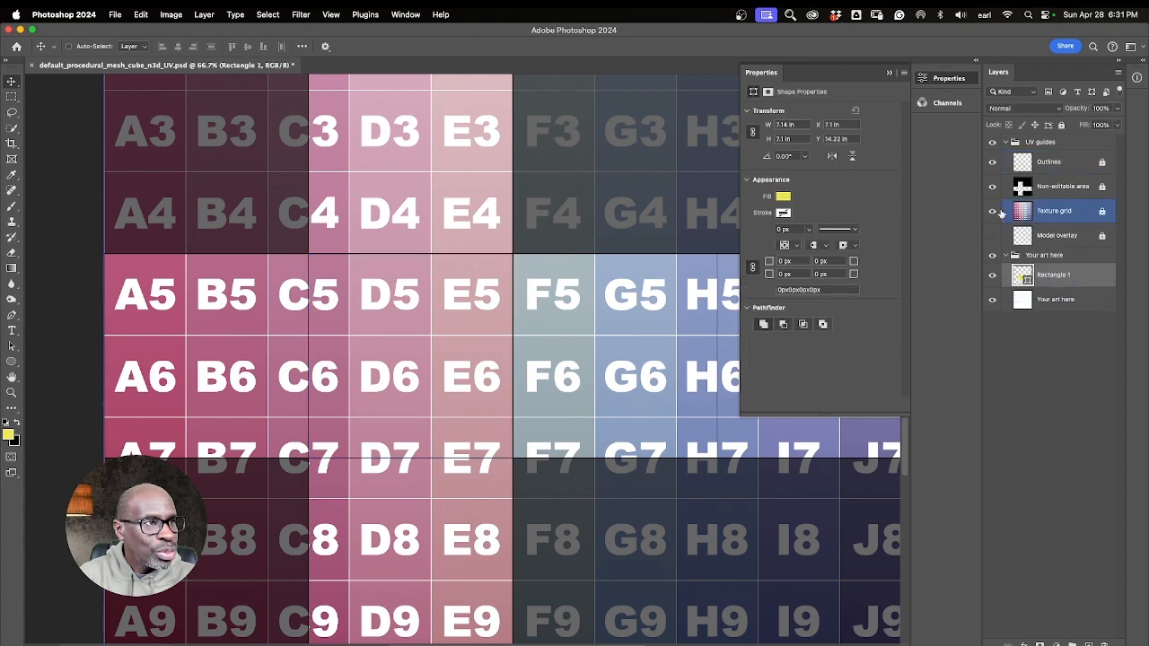
{"action": "left_click", "coordinate": [992, 211]}
{"action": "left_click", "coordinate": [992, 211]}
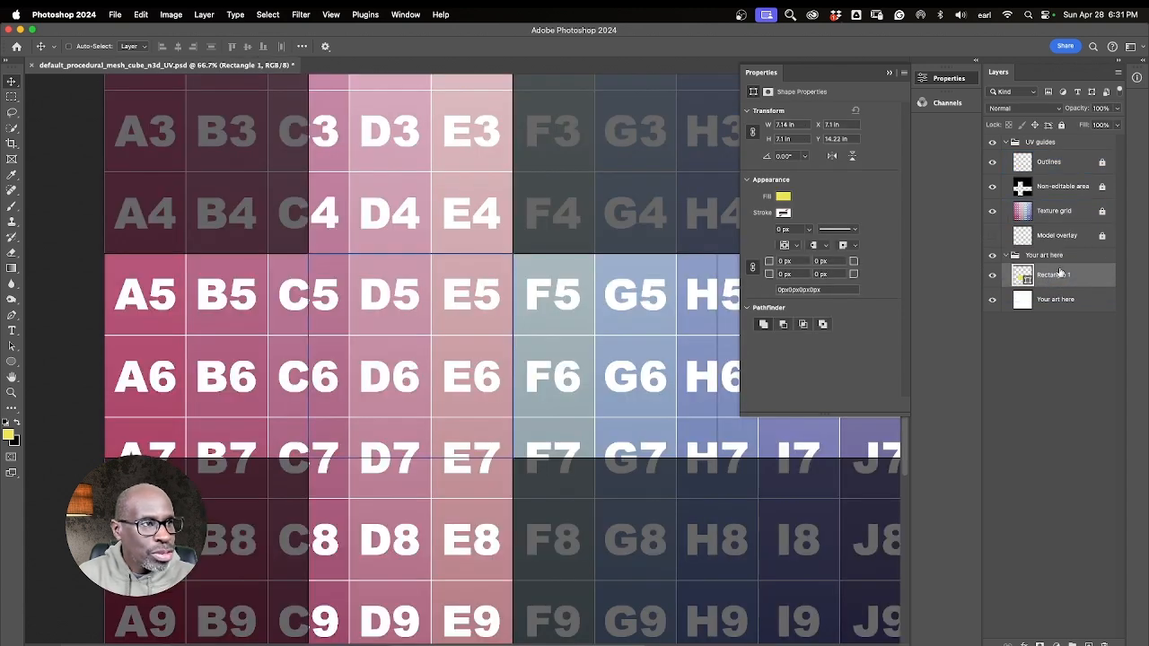
{"action": "left_click", "coordinate": [1003, 215]}
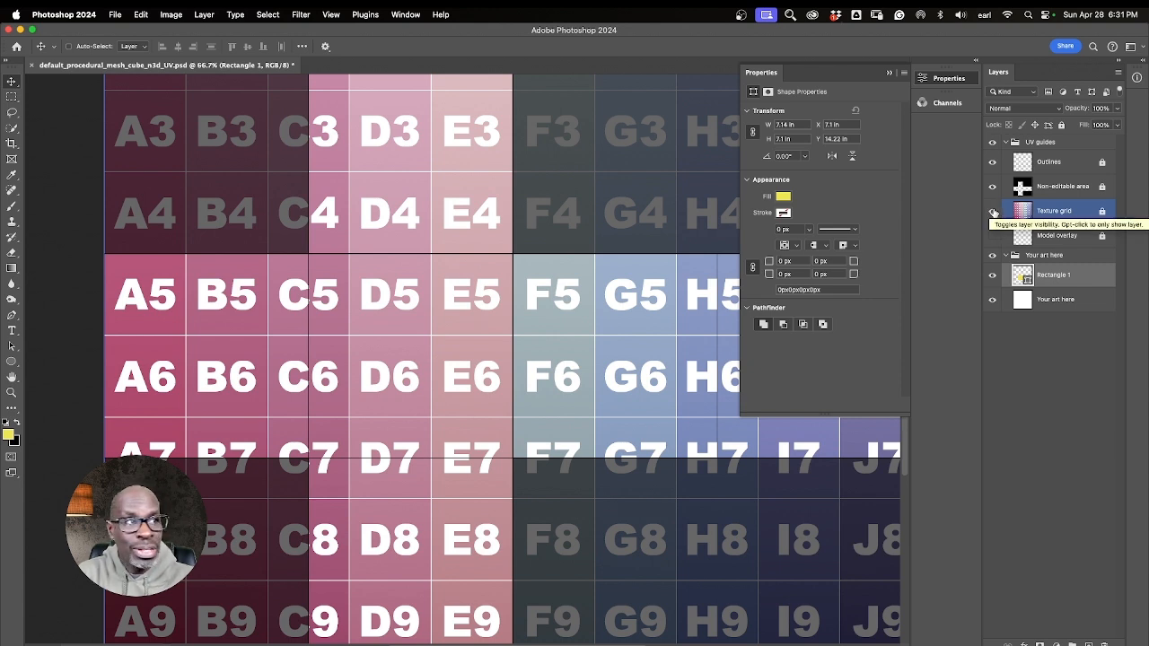
{"action": "left_click", "coordinate": [991, 211]}
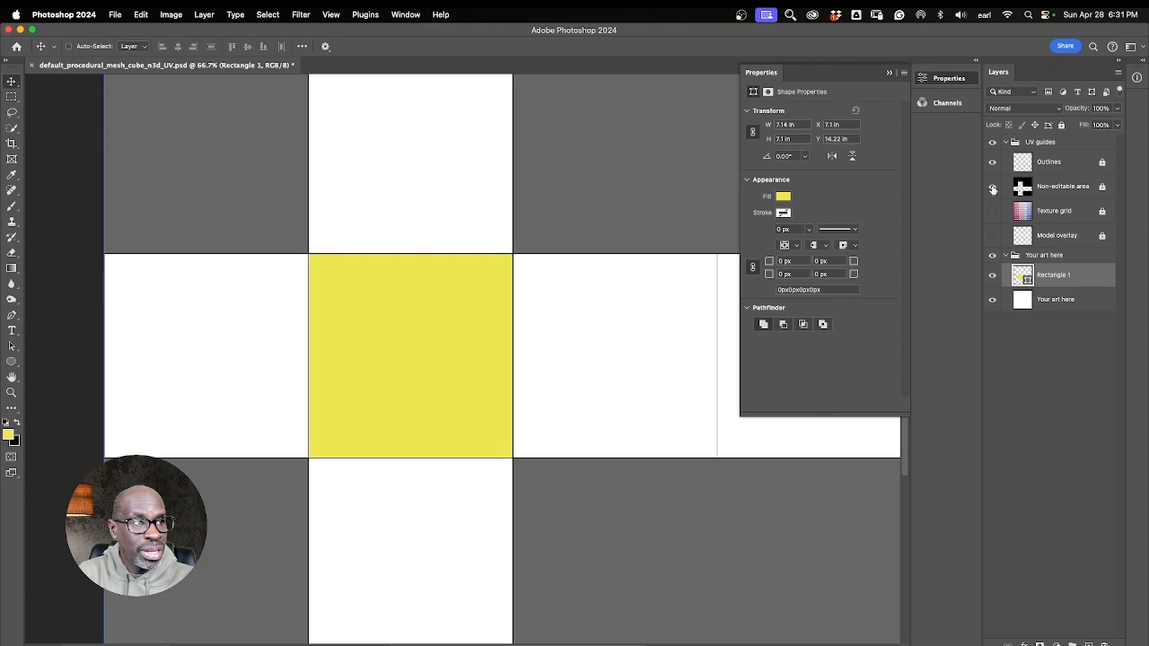
{"action": "left_click", "coordinate": [991, 211]}
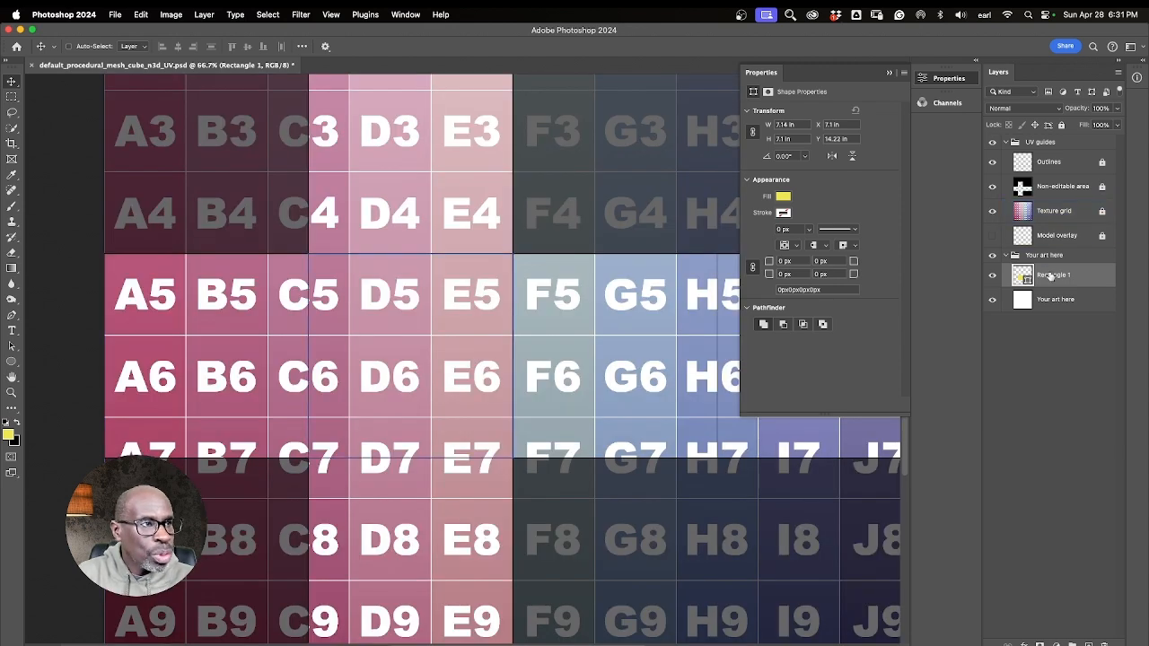
Place the Rectangle 1 layer above the UV guides group, outside any group, and deselect all layers
{"action": "left_click_drag", "start_coordinate": [1050, 276], "coordinate": [1042, 137]}
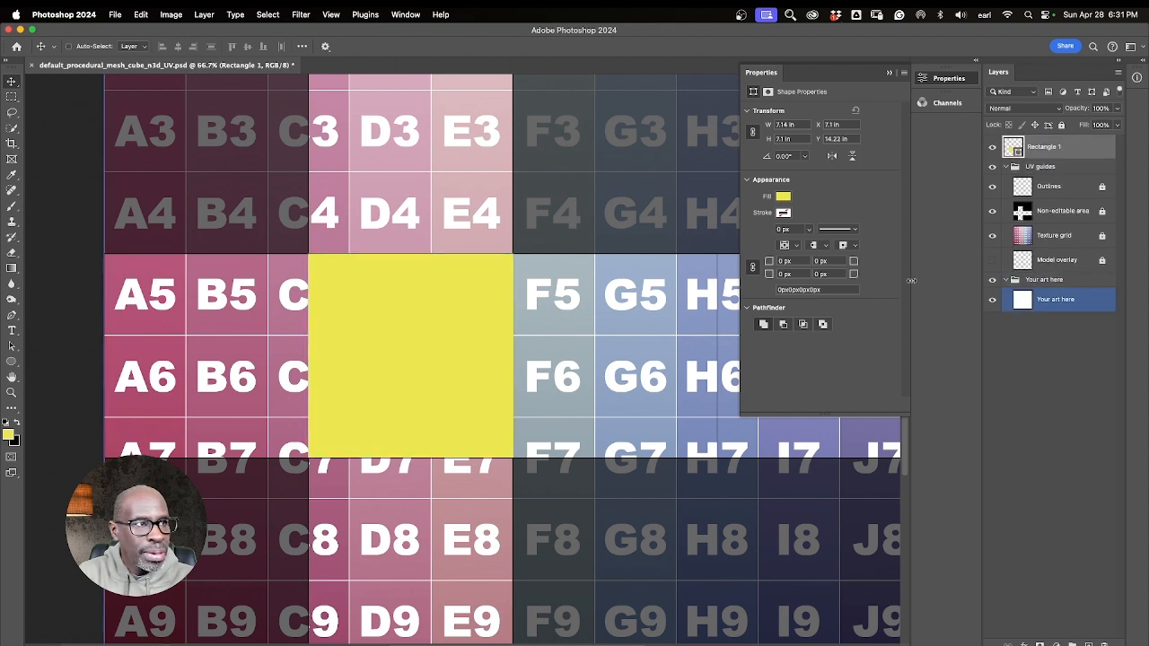
{"action": "left_click", "coordinate": [1039, 442]}
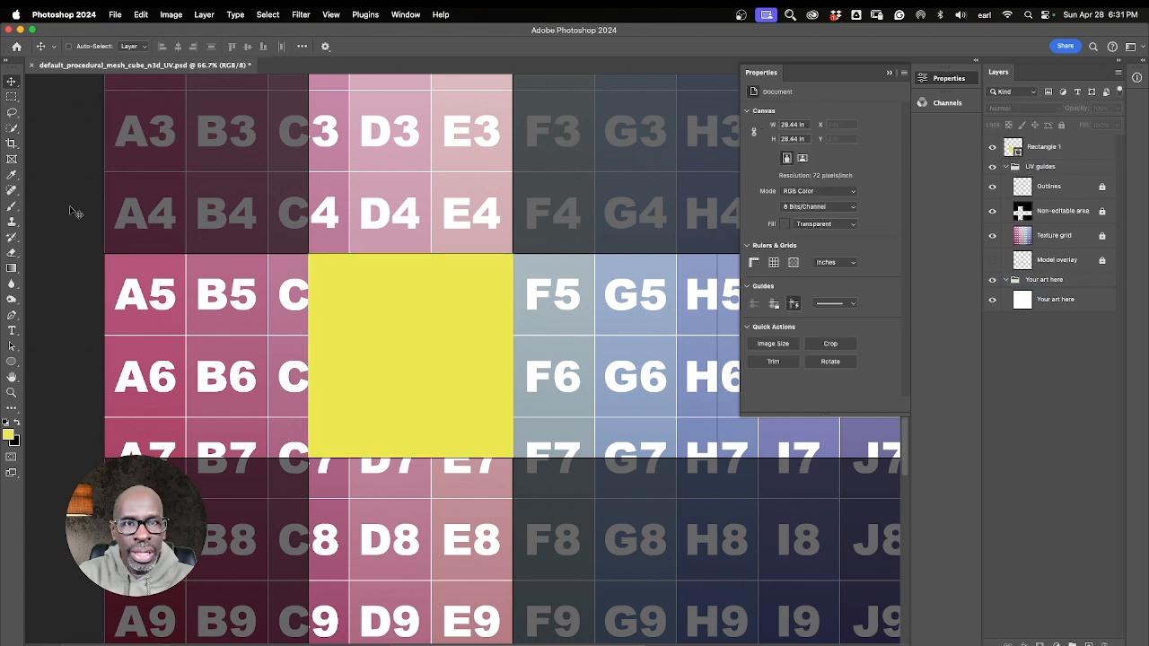
Draw a yellow circle about 434 px across on its own layer and position it on the UV face spanning F5 to H7
{"action": "left_click", "coordinate": [11, 362]}
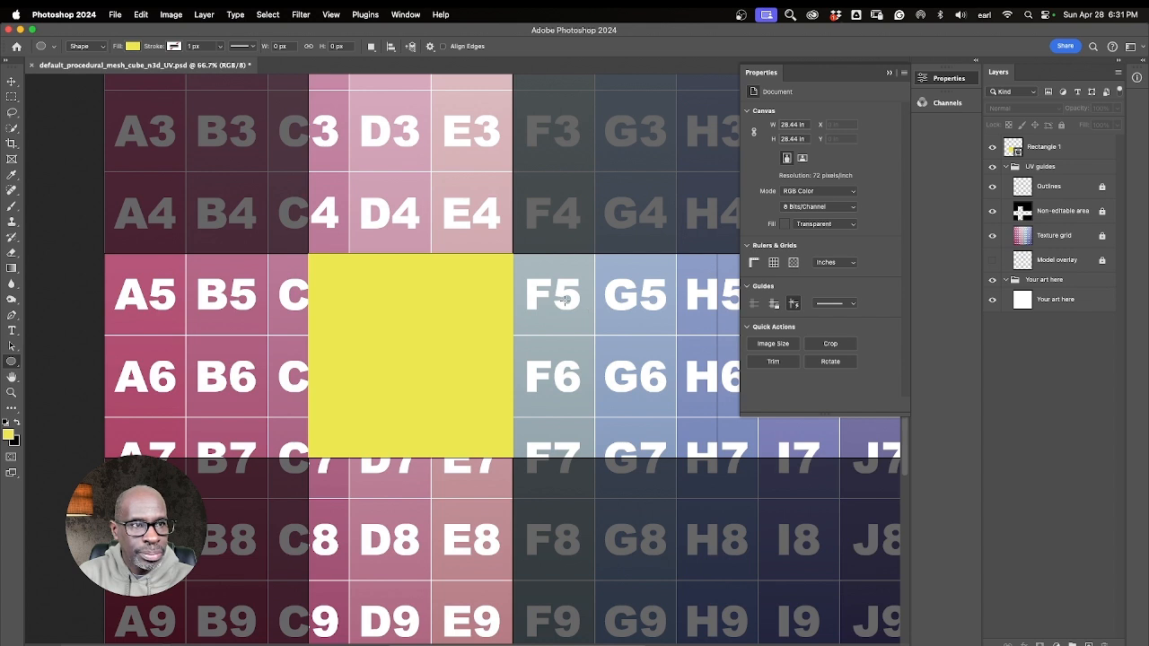
{"action": "left_click_drag", "start_coordinate": [564, 301], "coordinate": [661, 390], "text": "alt+shift"}
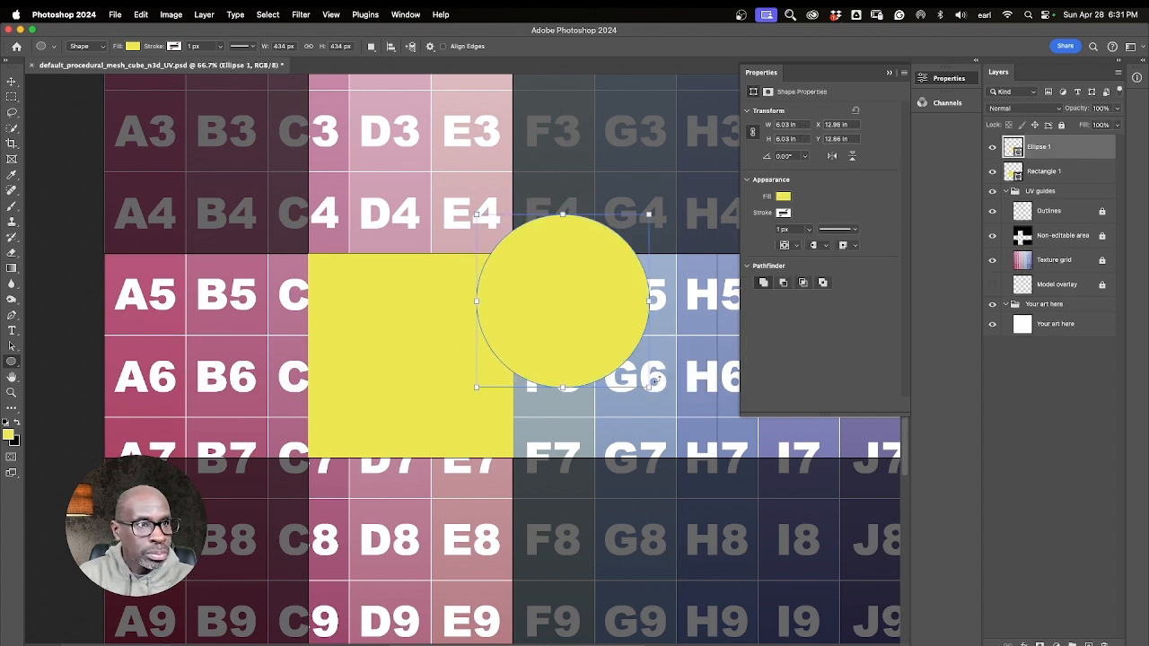
{"action": "left_click", "coordinate": [12, 81]}
{"action": "left_click_drag", "start_coordinate": [628, 320], "coordinate": [668, 369]}
{"action": "key", "text": "super+minus"}
{"action": "key", "text": "super+minus"}
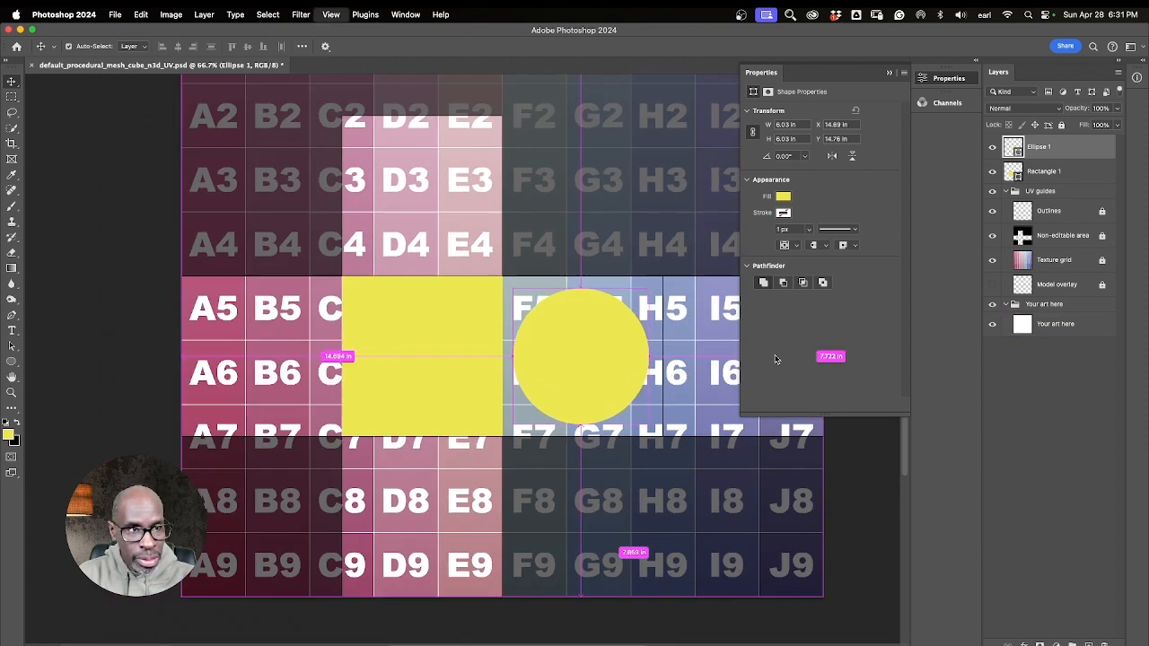
Hide the Outlines, Non-editable area and Texture grid layers in the UV guides group
{"action": "left_click", "coordinate": [996, 213]}
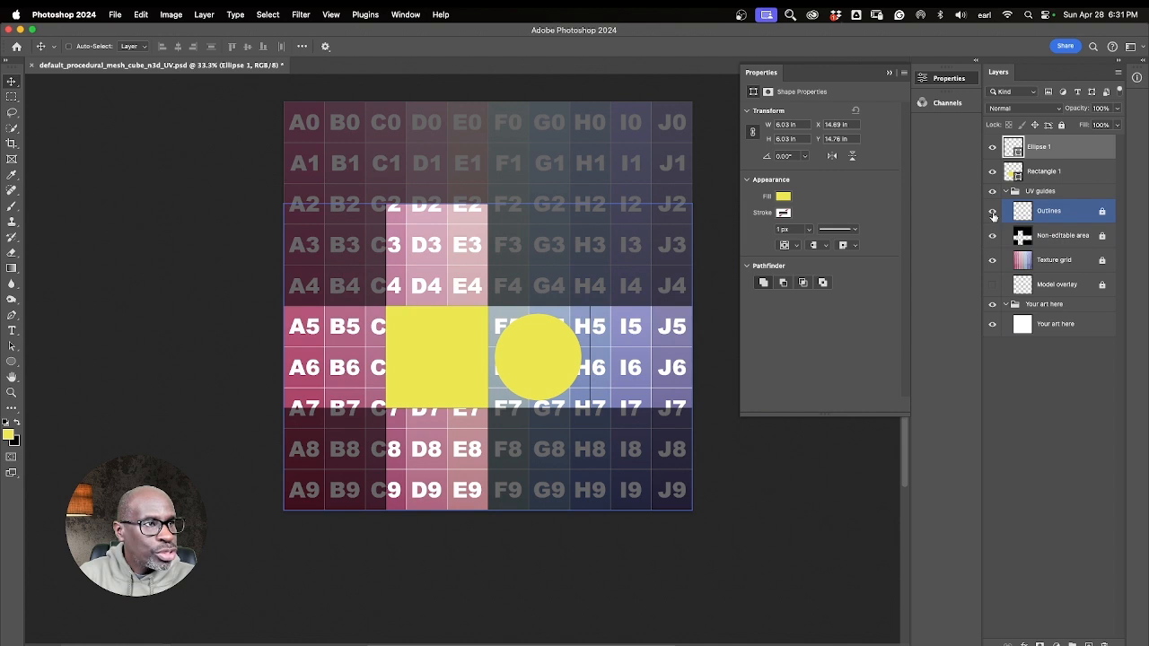
{"action": "left_click", "coordinate": [991, 237]}
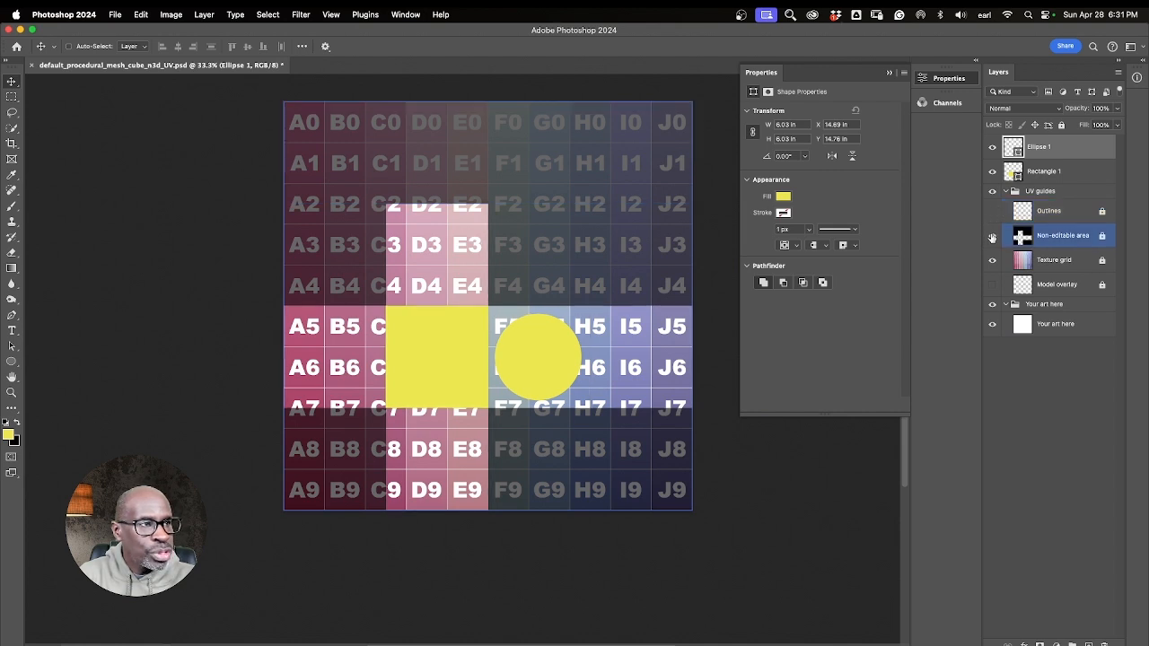
{"action": "left_click", "coordinate": [991, 237]}
{"action": "left_click", "coordinate": [992, 260]}
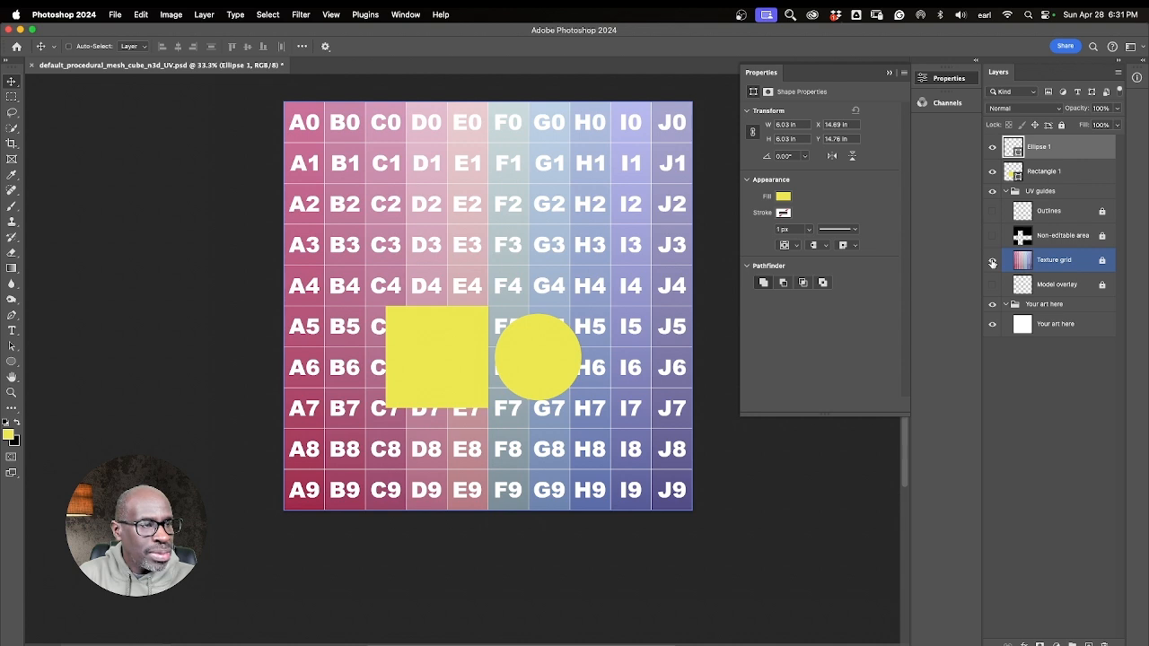
{"action": "left_click", "coordinate": [992, 260]}
Add a red Color Overlay in Normal mode at 100% opacity to the Your art here layer and save the PSD
{"action": "left_click", "coordinate": [1050, 324]}
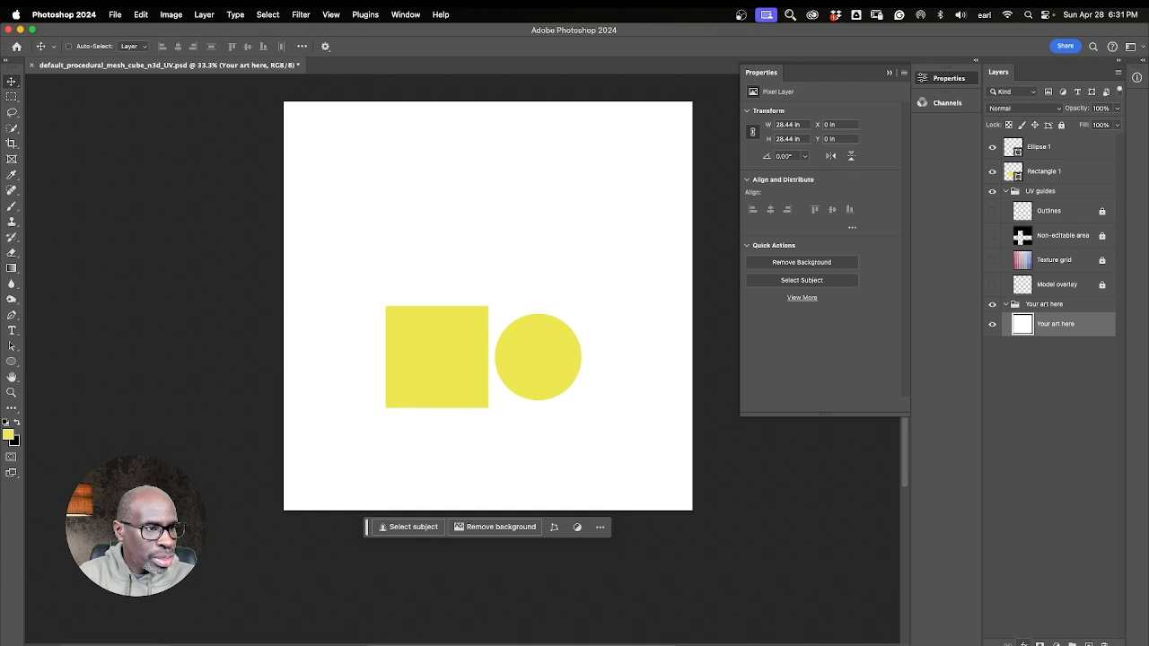
{"action": "left_click", "coordinate": [1024, 642]}
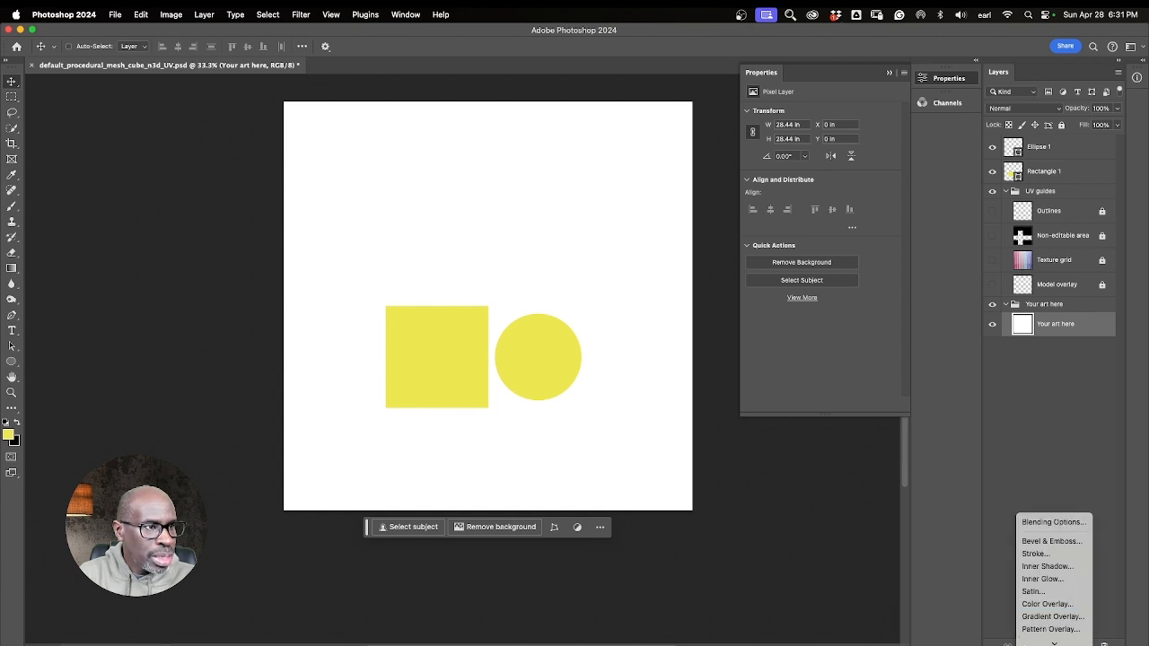
{"action": "left_click", "coordinate": [1046, 591]}
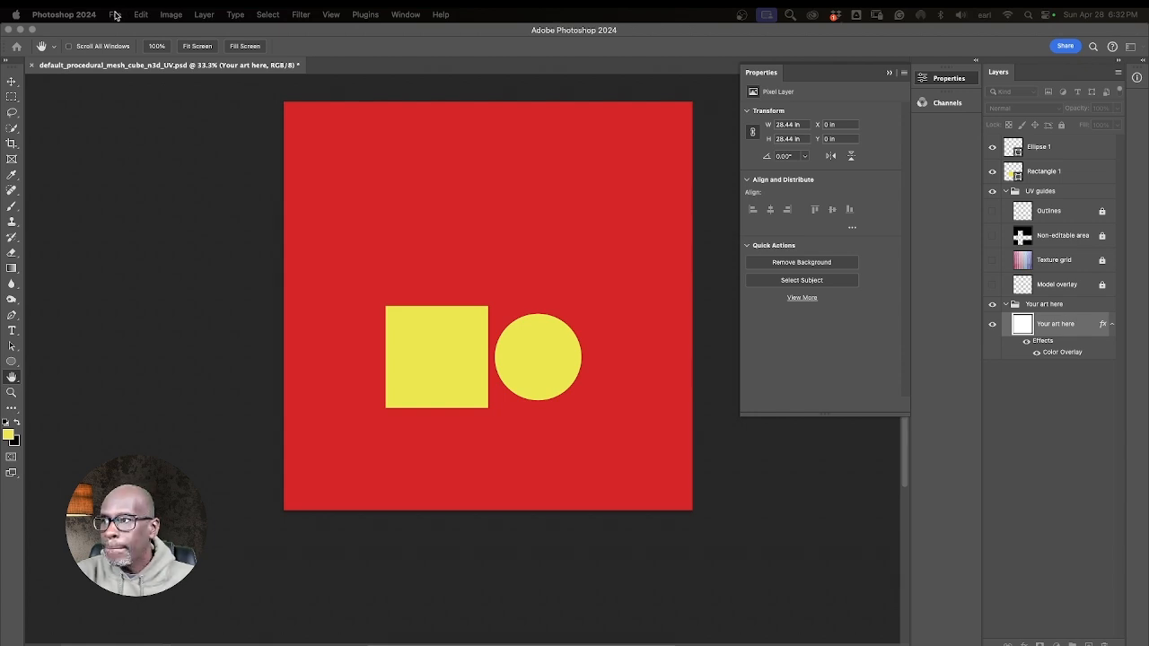
{"action": "left_click_drag", "start_coordinate": [707, 269], "coordinate": [533, 177]}
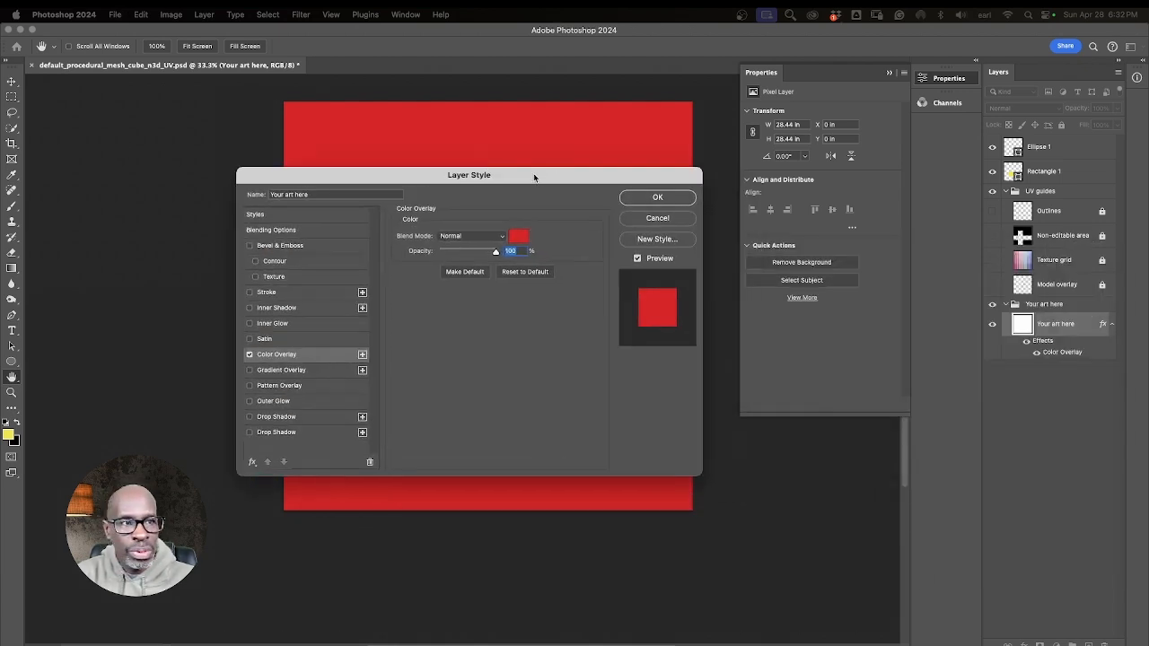
{"action": "left_click", "coordinate": [670, 199]}
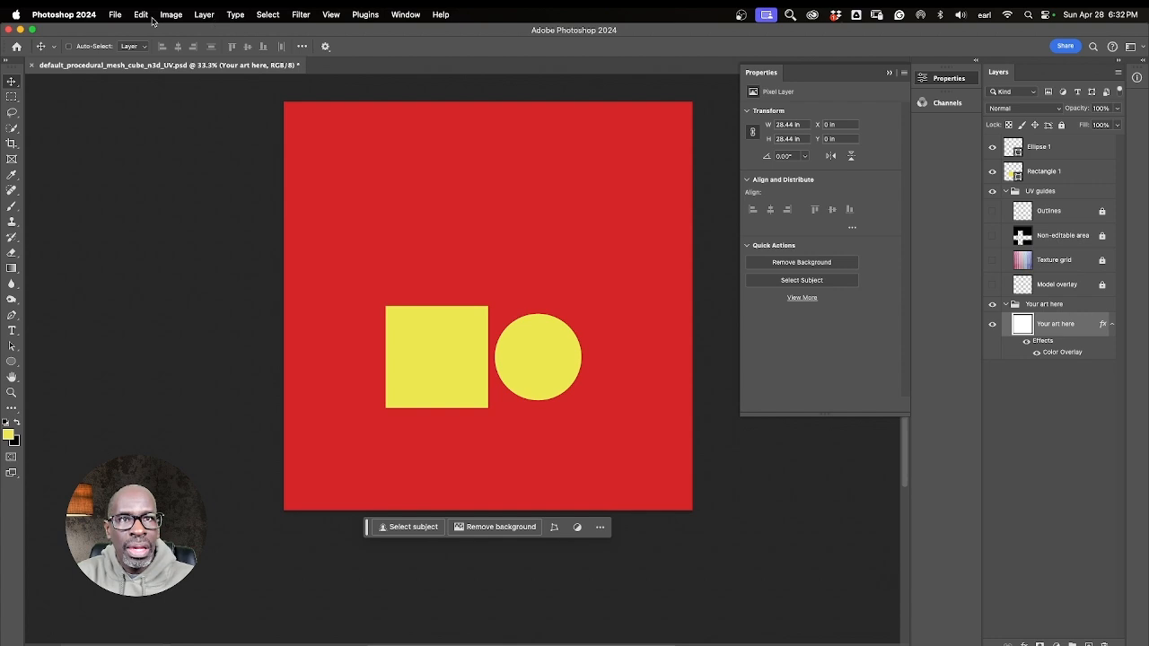
{"action": "left_click", "coordinate": [117, 18]}
{"action": "left_click", "coordinate": [125, 135]}
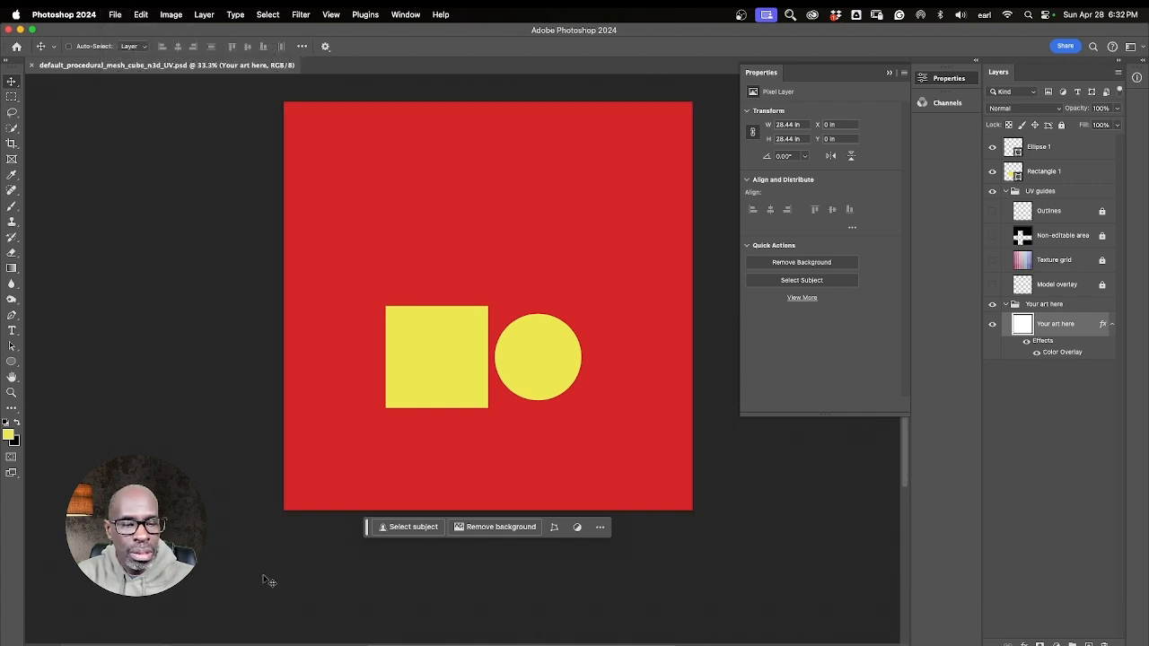
Switch to Substance 3D Stager and reload the cube's graphic image from the updated default_procedural_mesh_cube_n3d_UV.psd
{"action": "key", "text": "ctrl+Up"}
{"action": "left_click", "coordinate": [398, 560]}
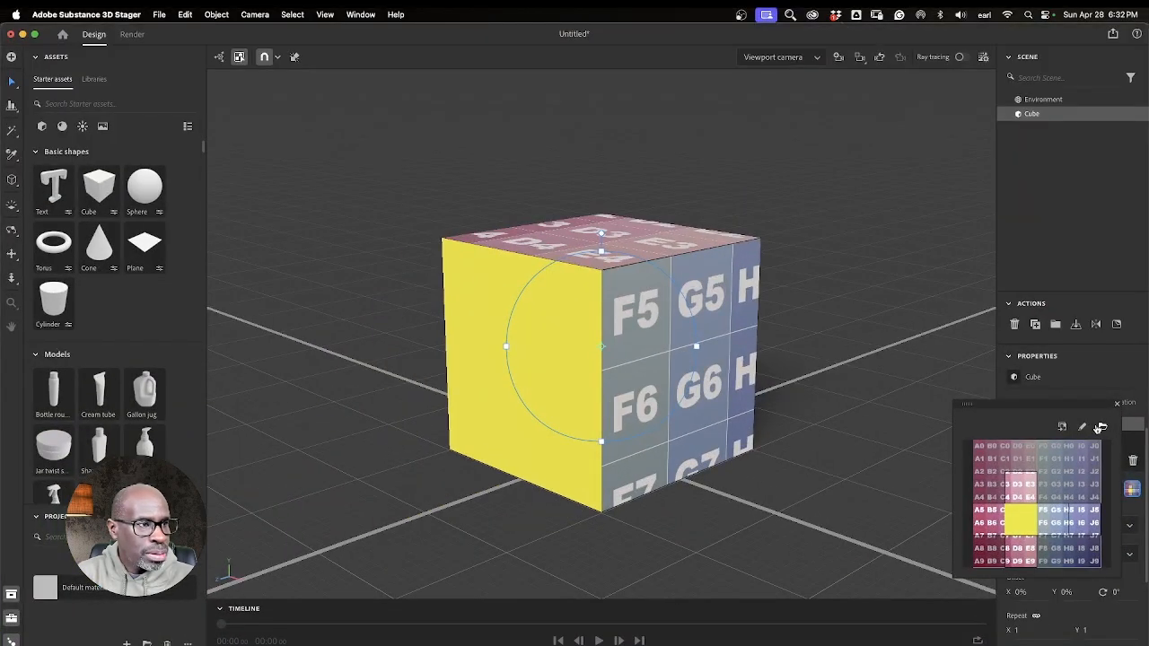
{"action": "left_click", "coordinate": [1102, 426]}
{"action": "left_click", "coordinate": [564, 279]}
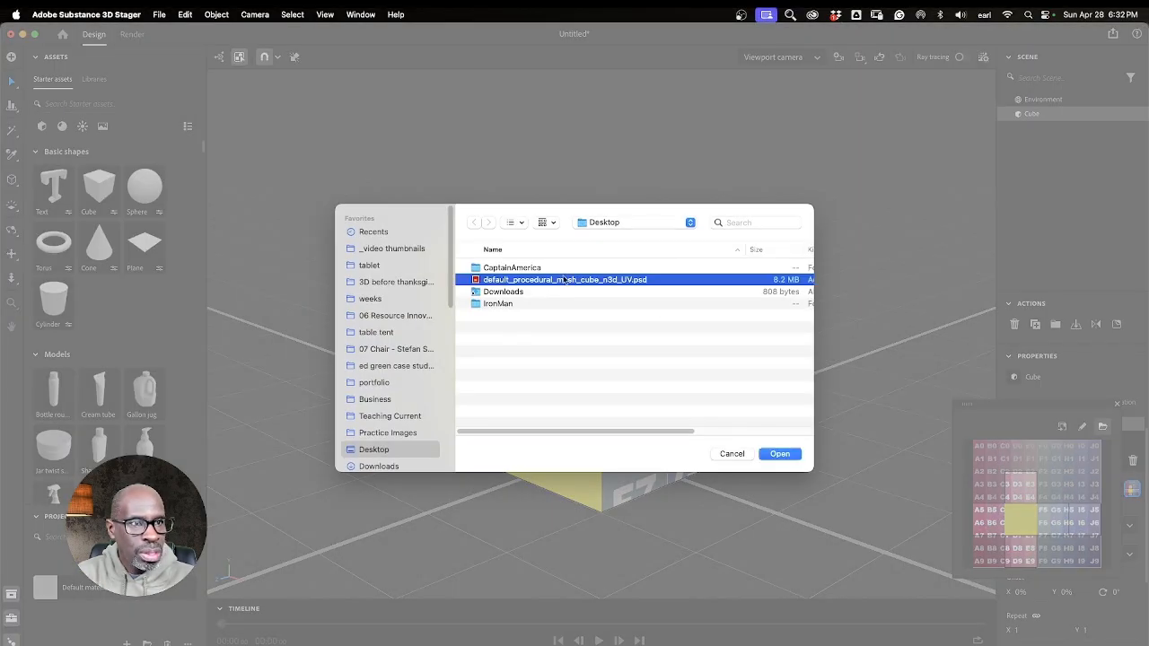
{"action": "left_click", "coordinate": [779, 453]}
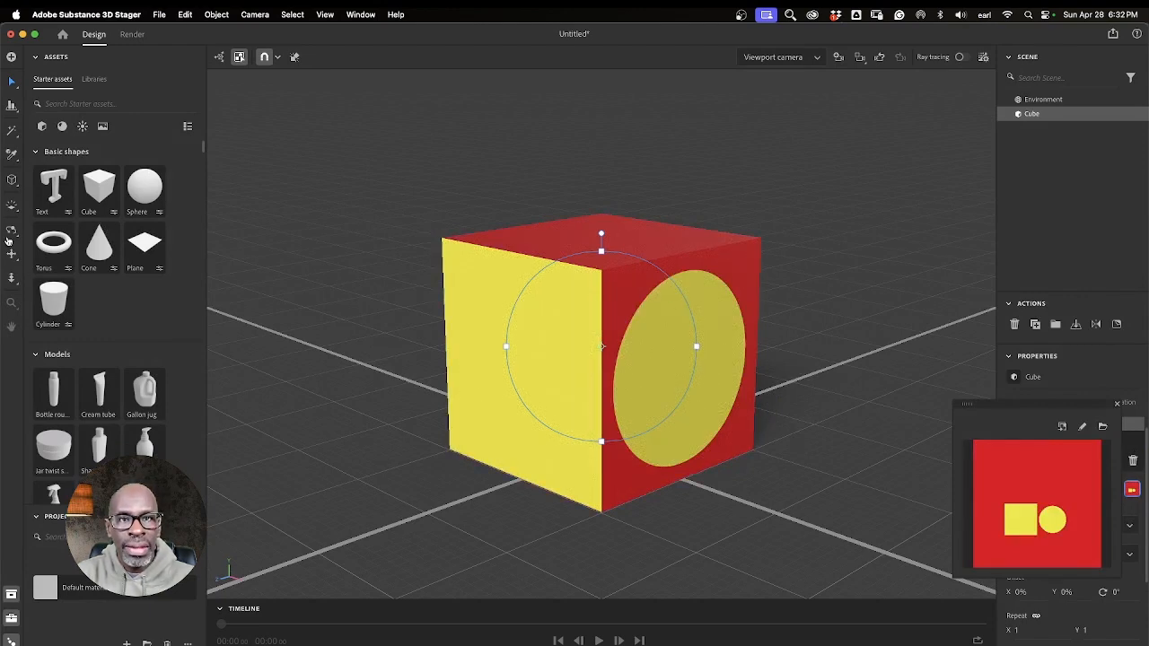
{"action": "left_click", "coordinate": [12, 230]}
{"action": "left_click_drag", "start_coordinate": [598, 346], "coordinate": [512, 392]}
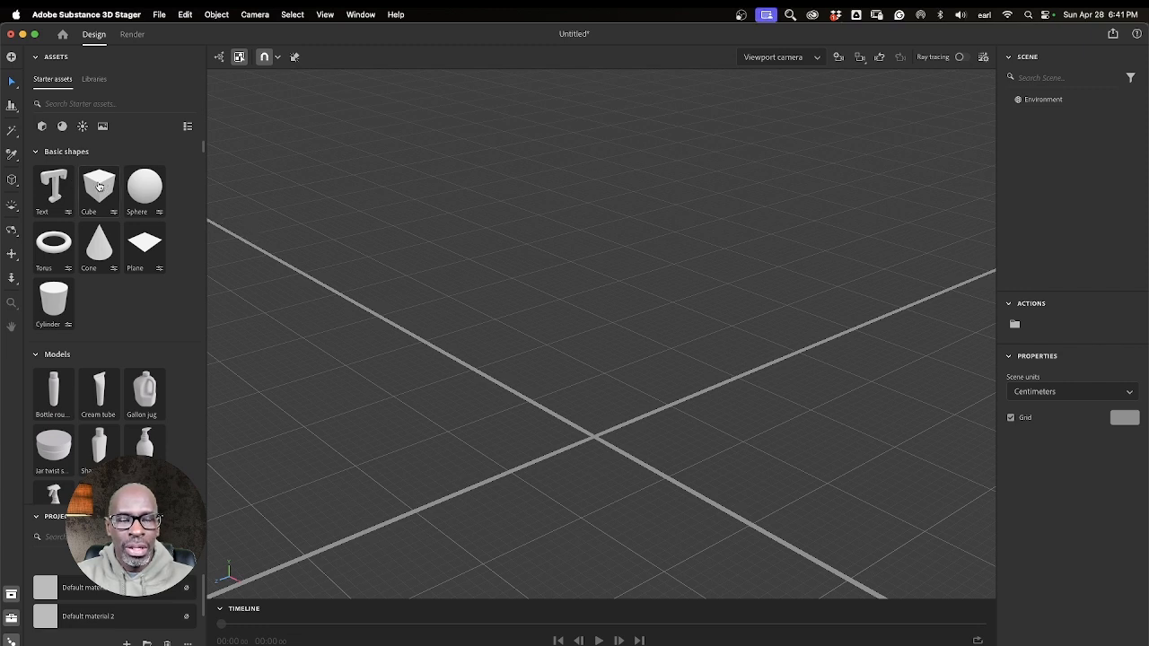
Add a new basic-shape cube at the centre of the empty scene's grid
{"action": "left_click_drag", "start_coordinate": [99, 186], "coordinate": [592, 436]}
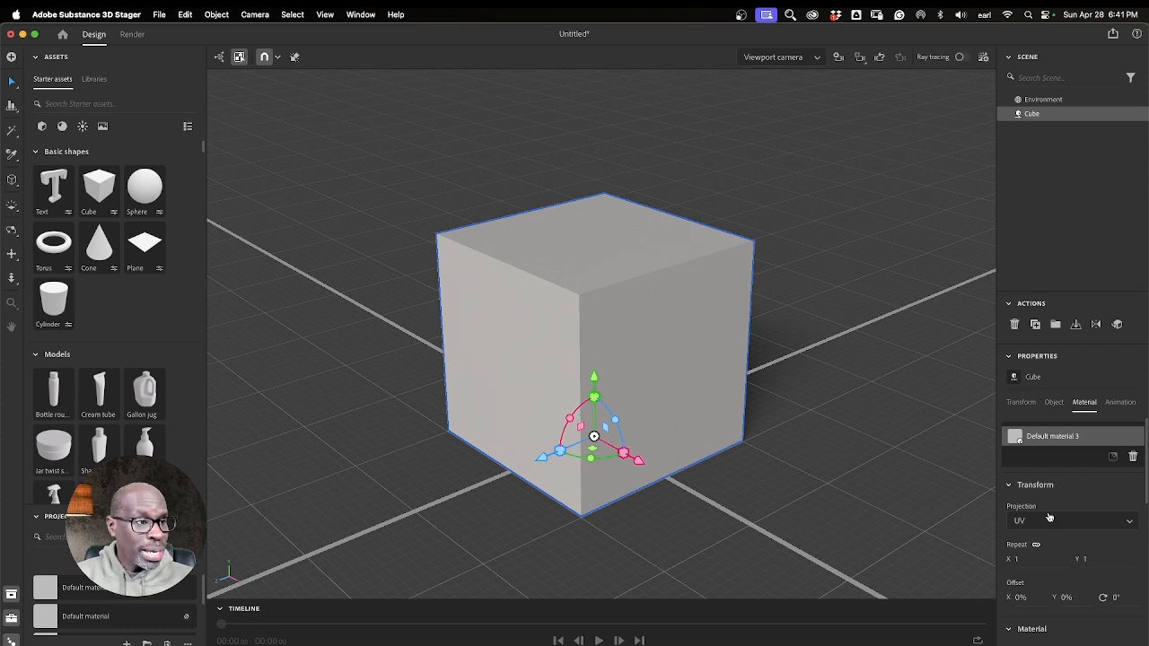
Set the scene units to Millimeters
{"action": "left_click", "coordinate": [965, 455]}
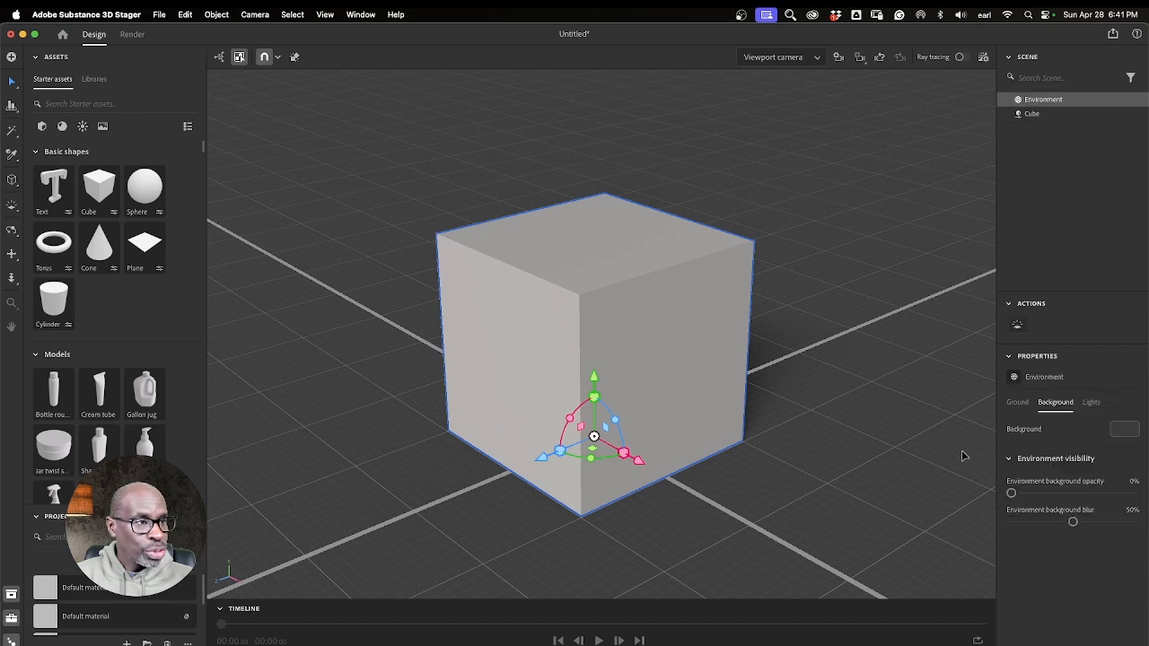
{"action": "left_click", "coordinate": [1015, 403]}
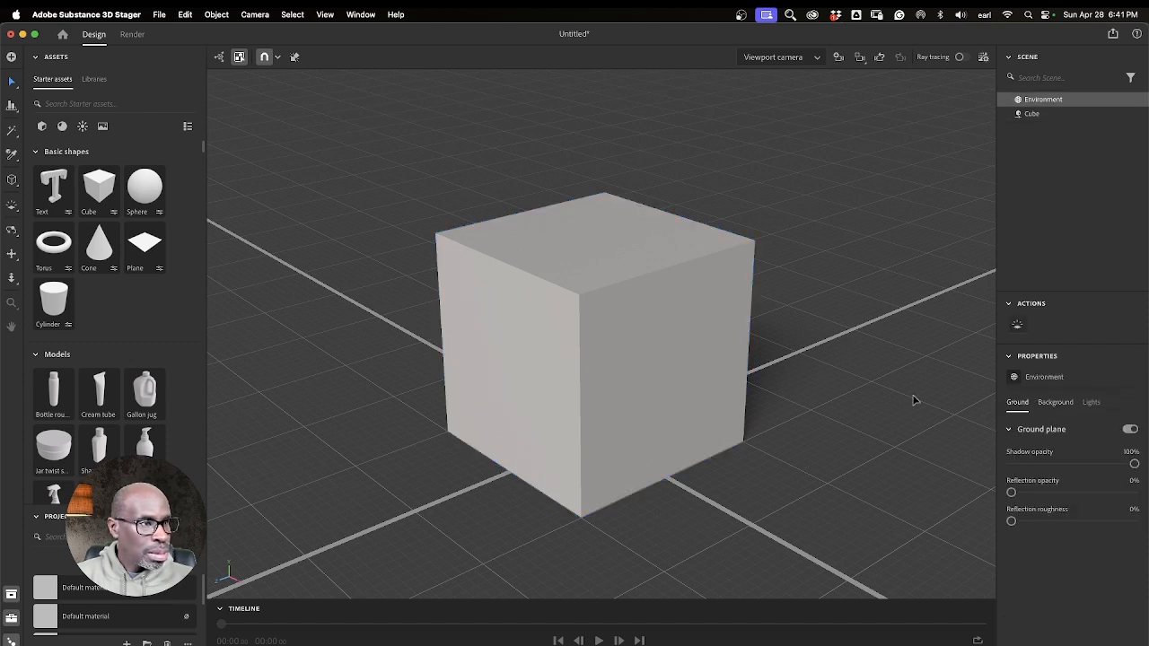
{"action": "left_click", "coordinate": [946, 364]}
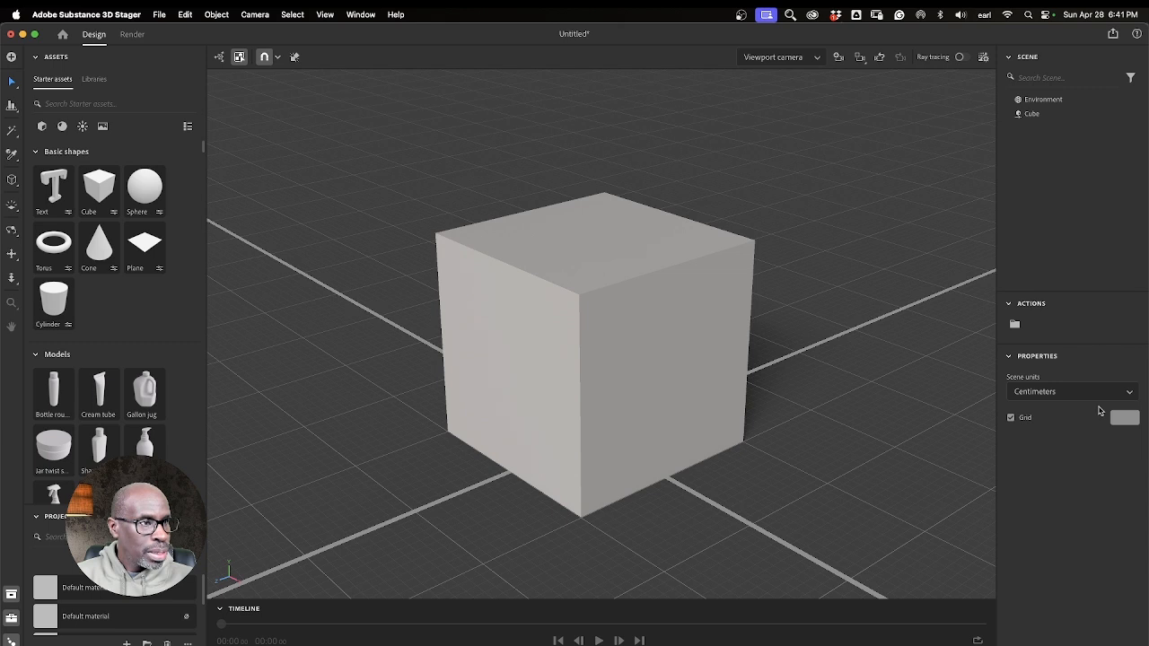
{"action": "left_click", "coordinate": [1084, 397]}
{"action": "left_click", "coordinate": [1049, 414]}
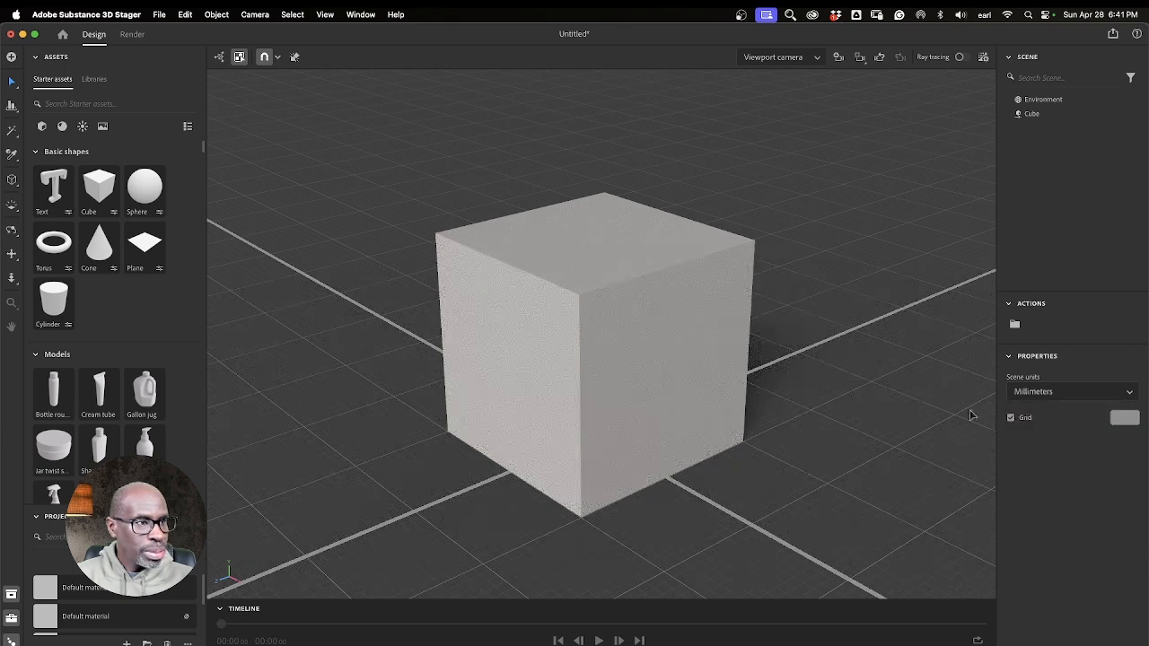
{"action": "left_click", "coordinate": [949, 379]}
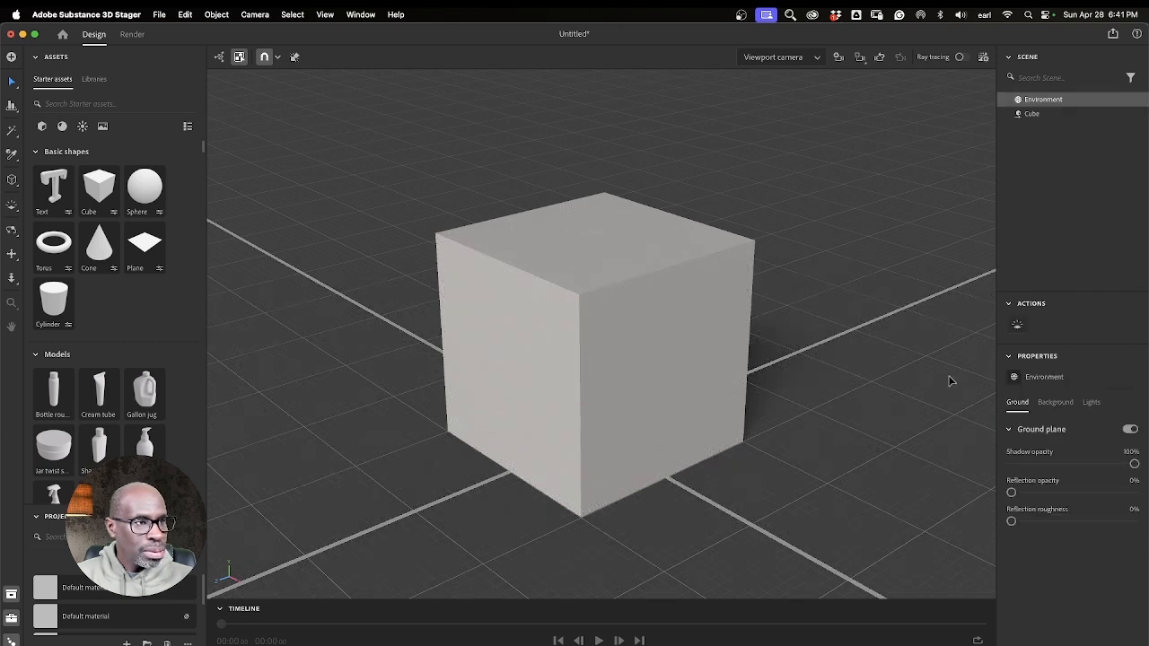
Resize the cube to 210 mm wide, 297 mm high and 74.5 mm deep
{"action": "left_click", "coordinate": [717, 348]}
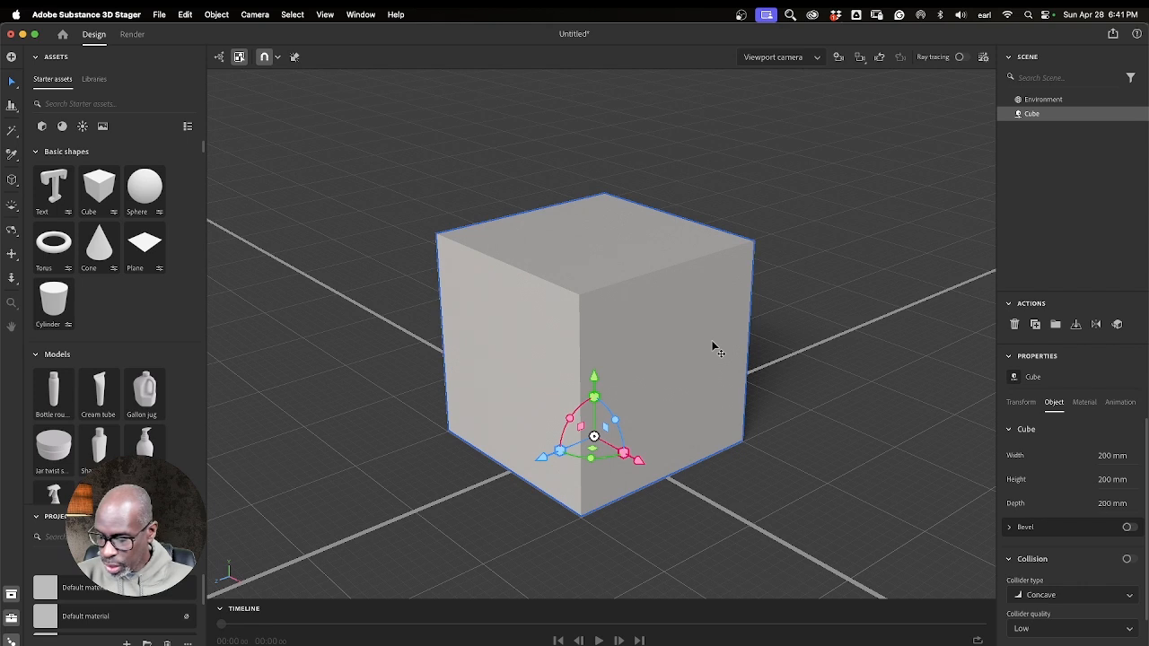
{"action": "left_click", "coordinate": [1104, 456]}
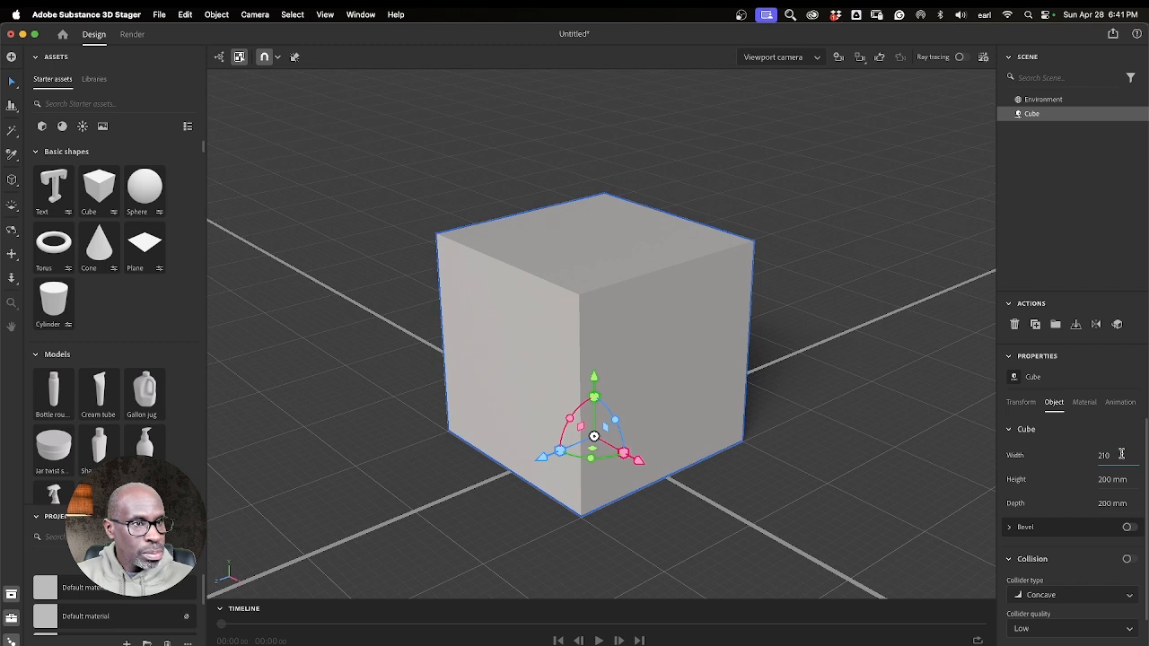
{"action": "type", "text": "210"}
{"action": "key", "text": "Return"}
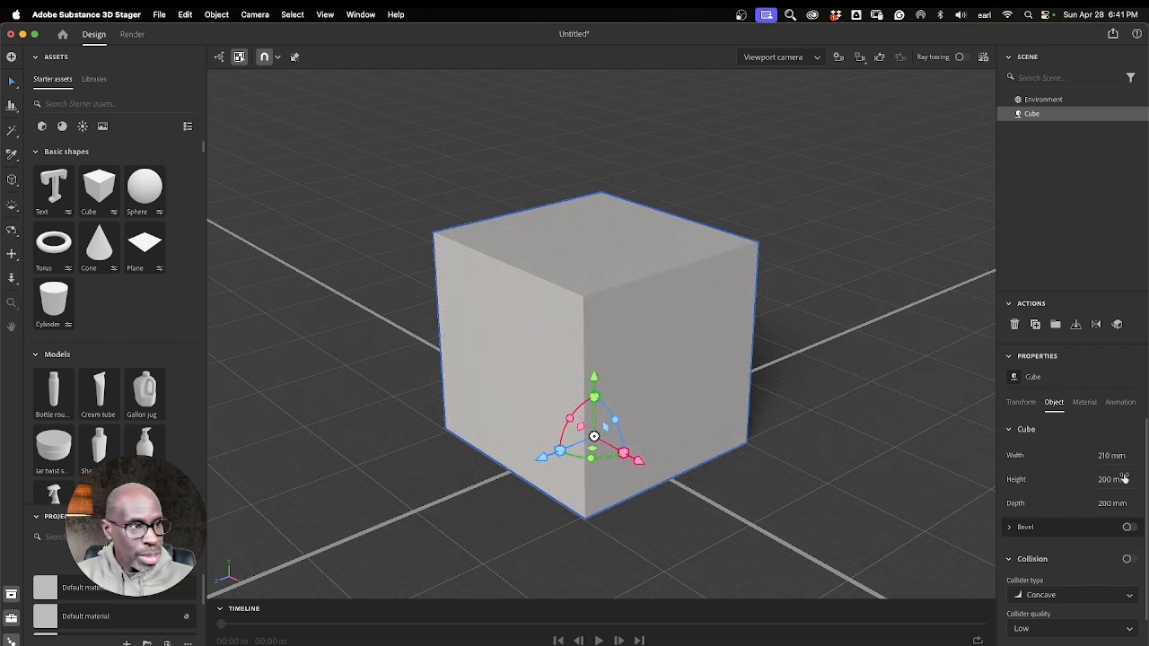
{"action": "left_click", "coordinate": [1105, 480]}
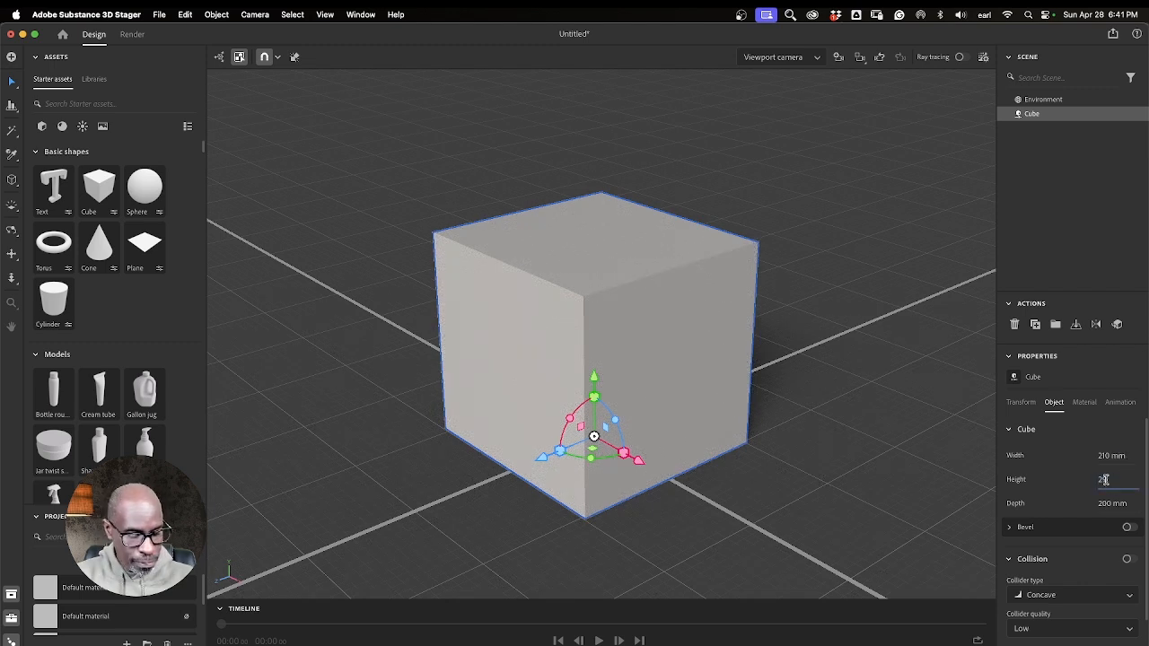
{"action": "type", "text": "297"}
{"action": "key", "text": "Return"}
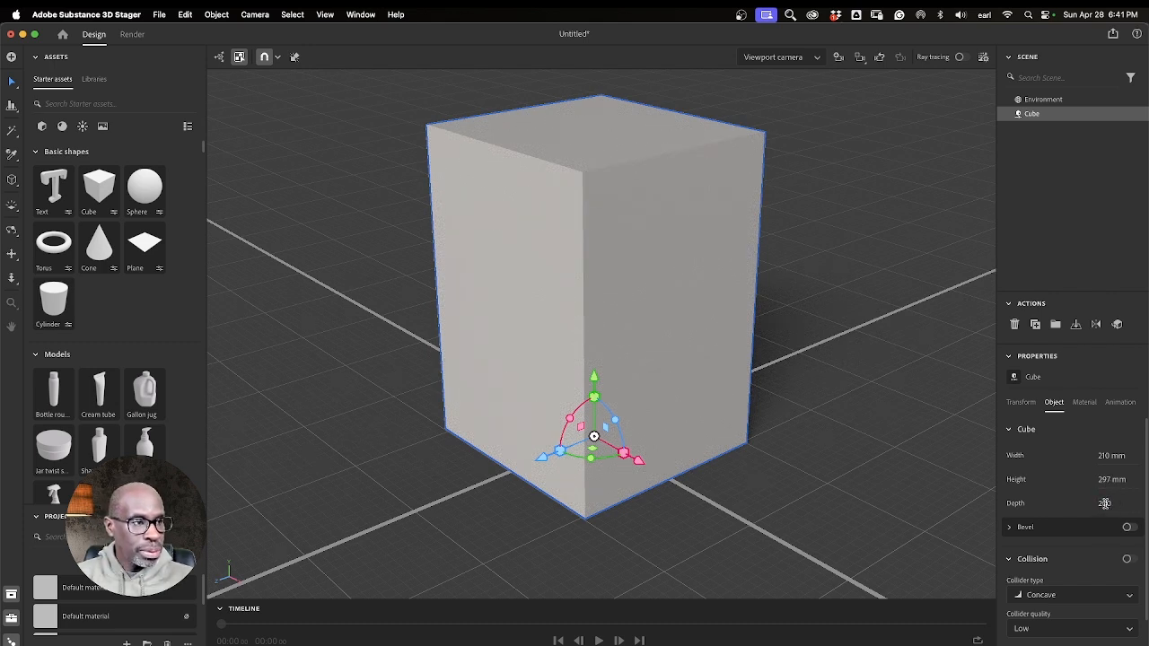
{"action": "left_click", "coordinate": [1104, 503]}
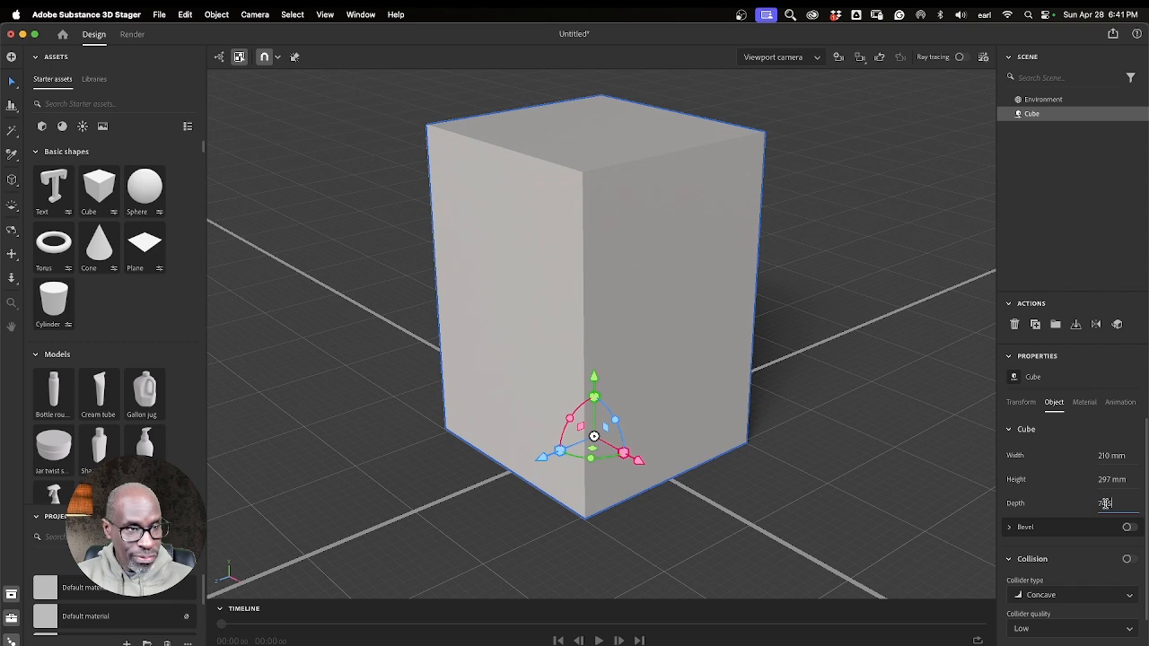
{"action": "key", "text": "Return"}
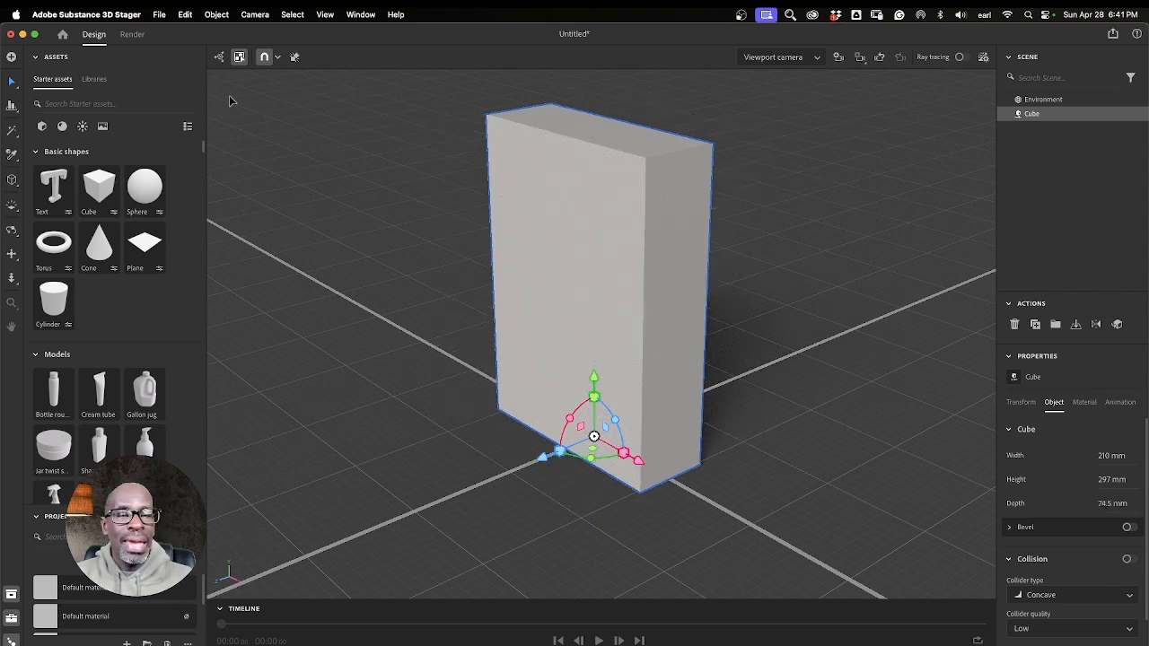
Export the selected box's UVs as a 2048 x 2048 PSD to the Desktop
{"action": "left_click", "coordinate": [160, 15]}
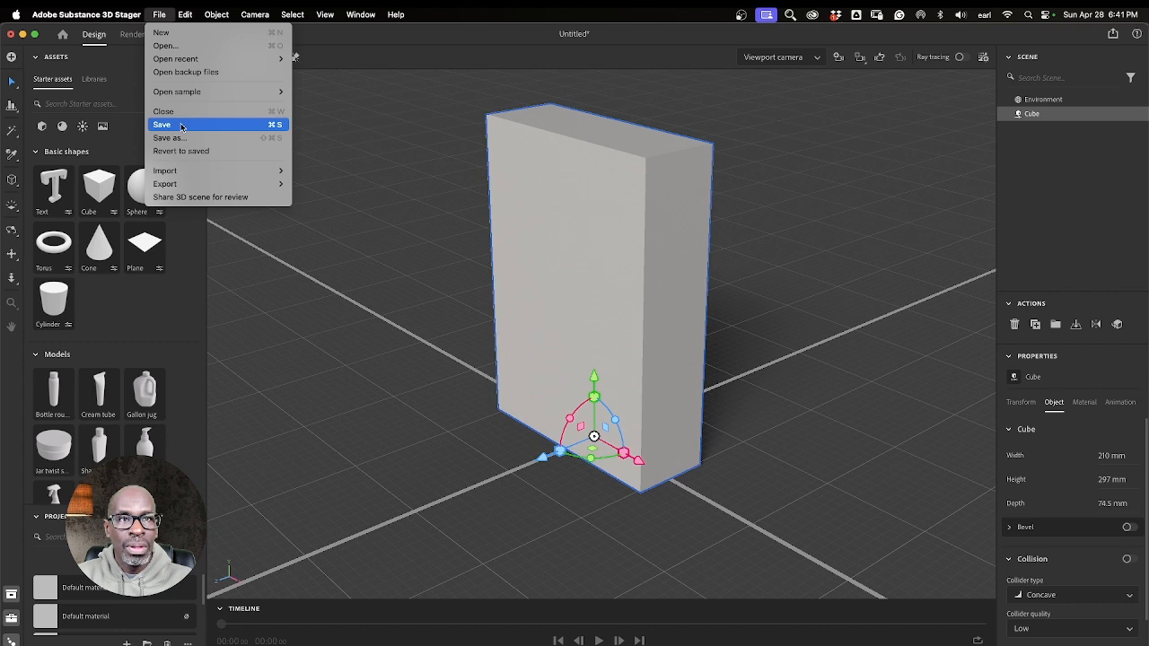
{"action": "mouse_move", "coordinate": [181, 185]}
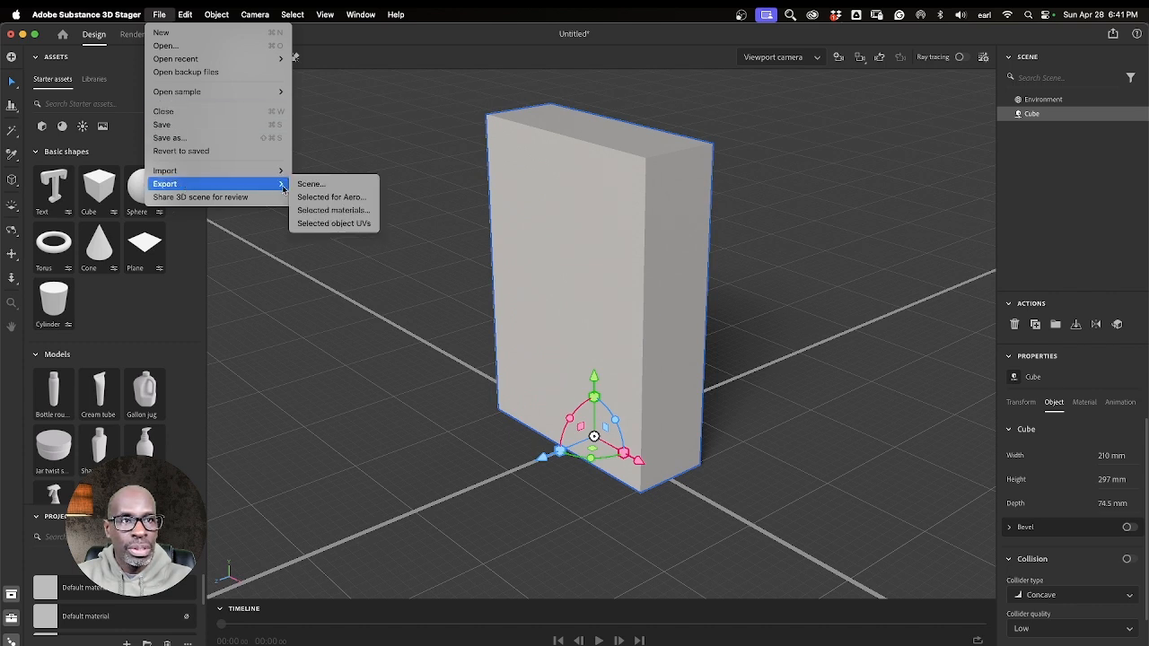
{"action": "left_click", "coordinate": [334, 224]}
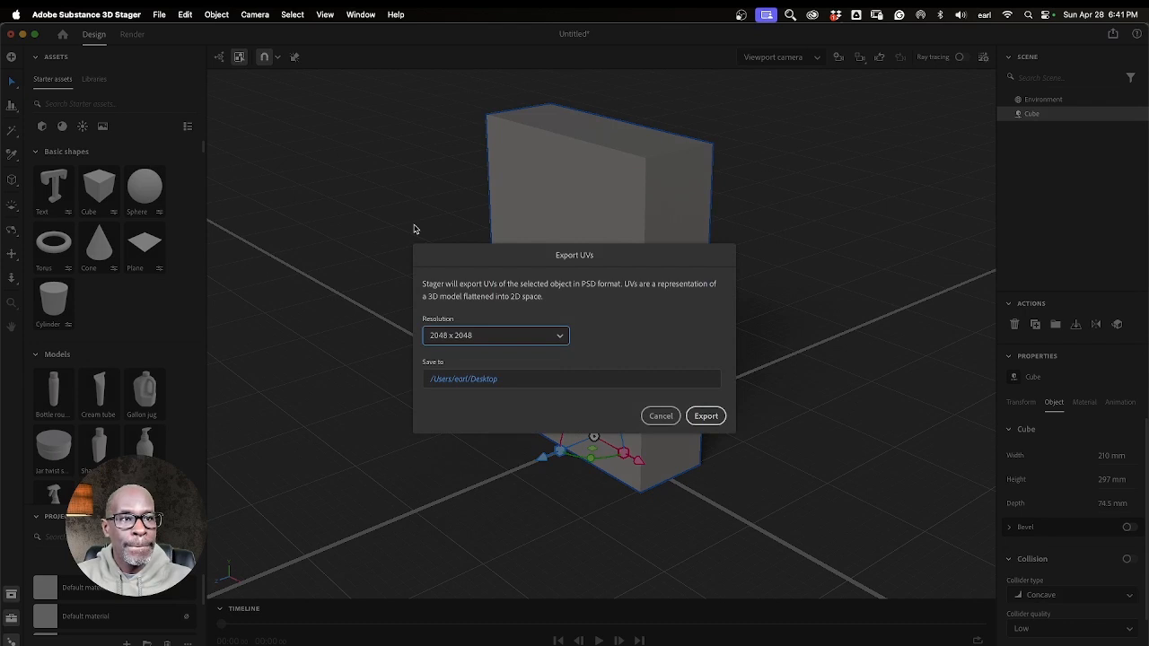
{"action": "left_click", "coordinate": [705, 413]}
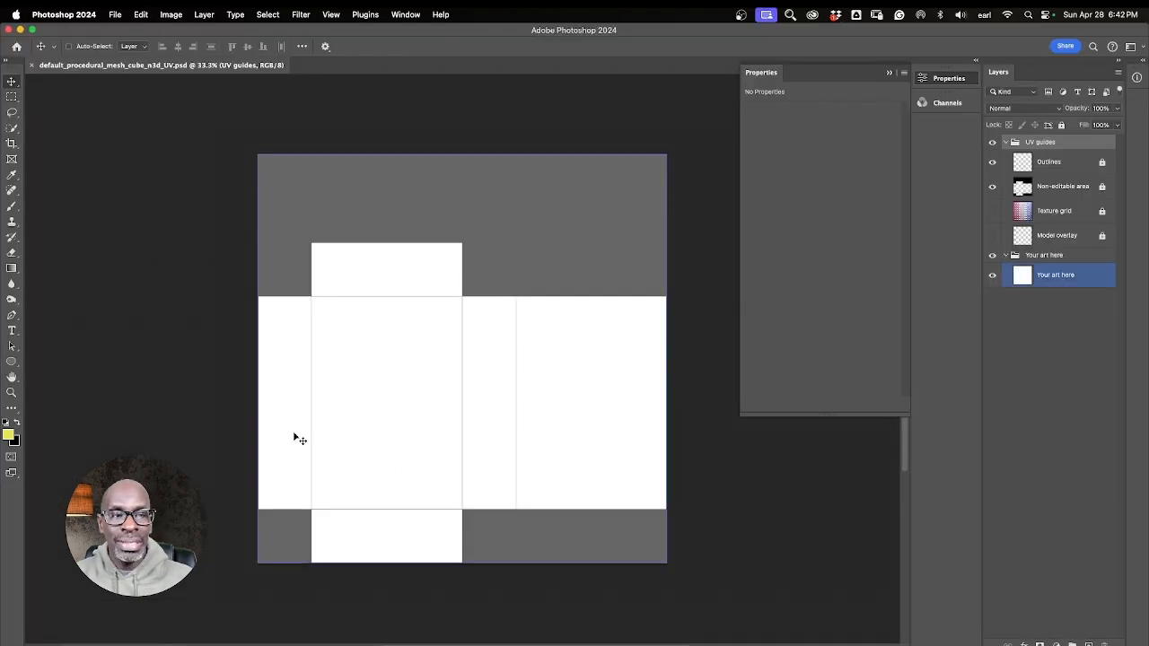
Switch to Illustrator and compare the blank artboards of box layout.ai with the box in Substance 3D Stager
{"action": "key", "text": "ctrl+Up"}
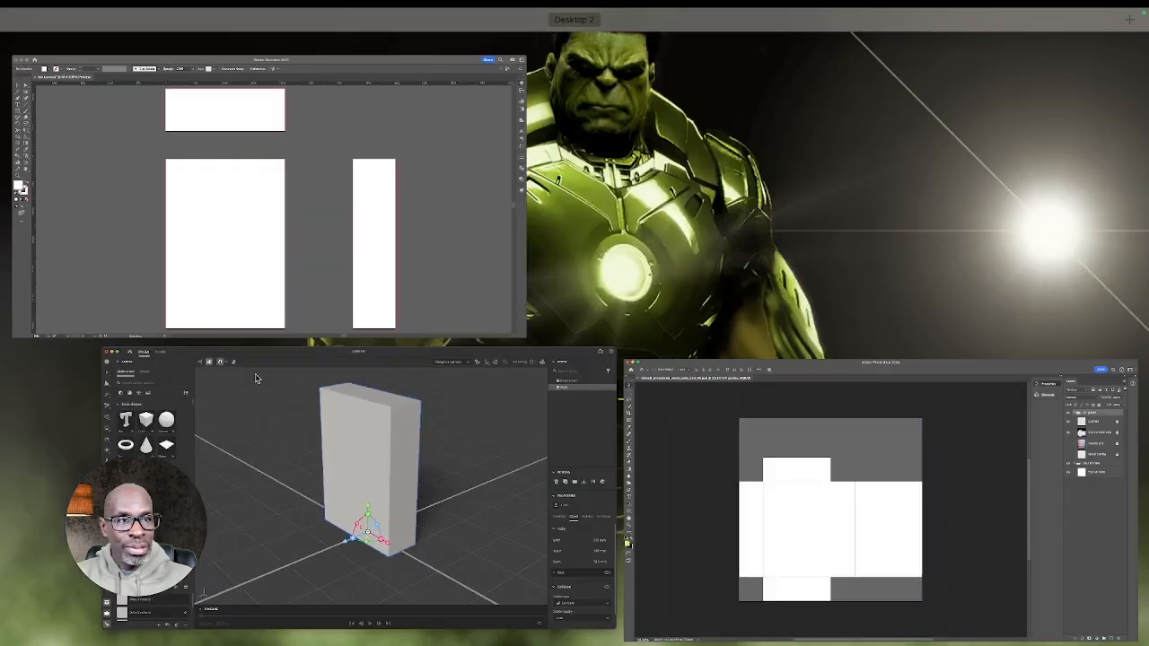
{"action": "left_click", "coordinate": [446, 276]}
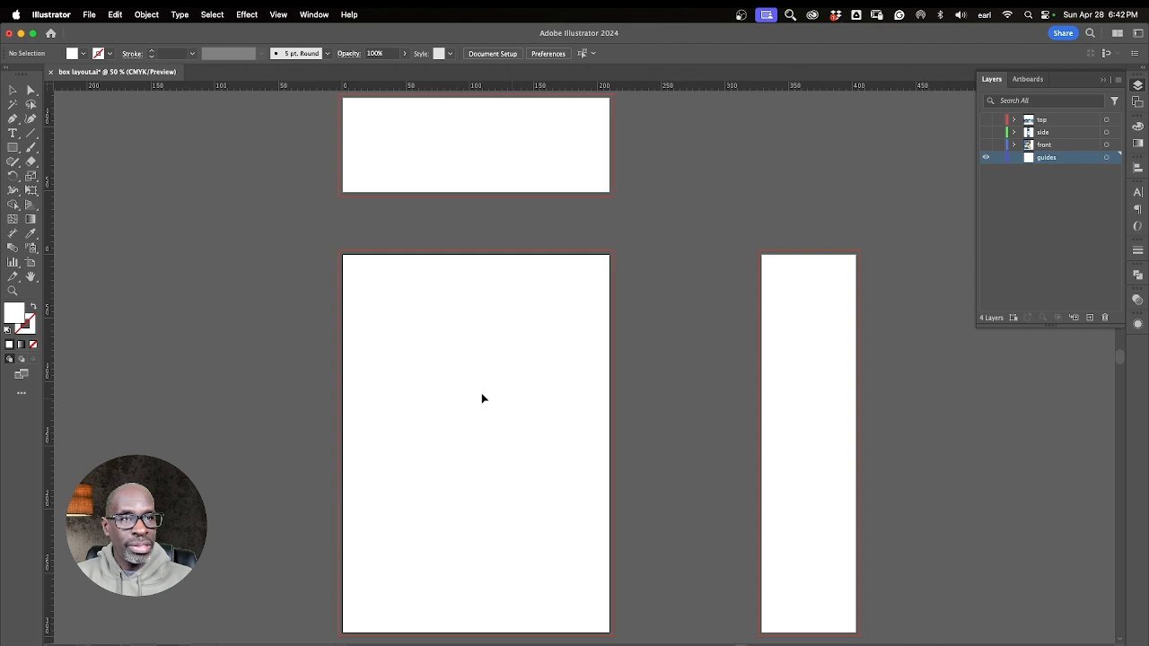
{"action": "key", "text": "ctrl+Up"}
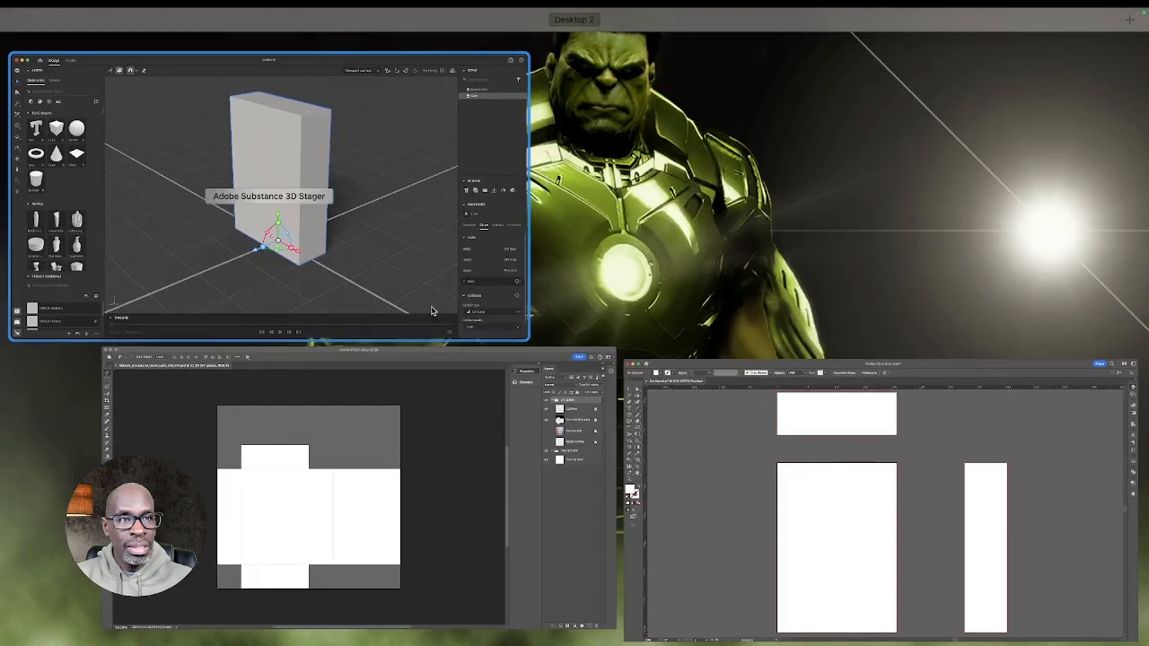
{"action": "left_click", "coordinate": [289, 156]}
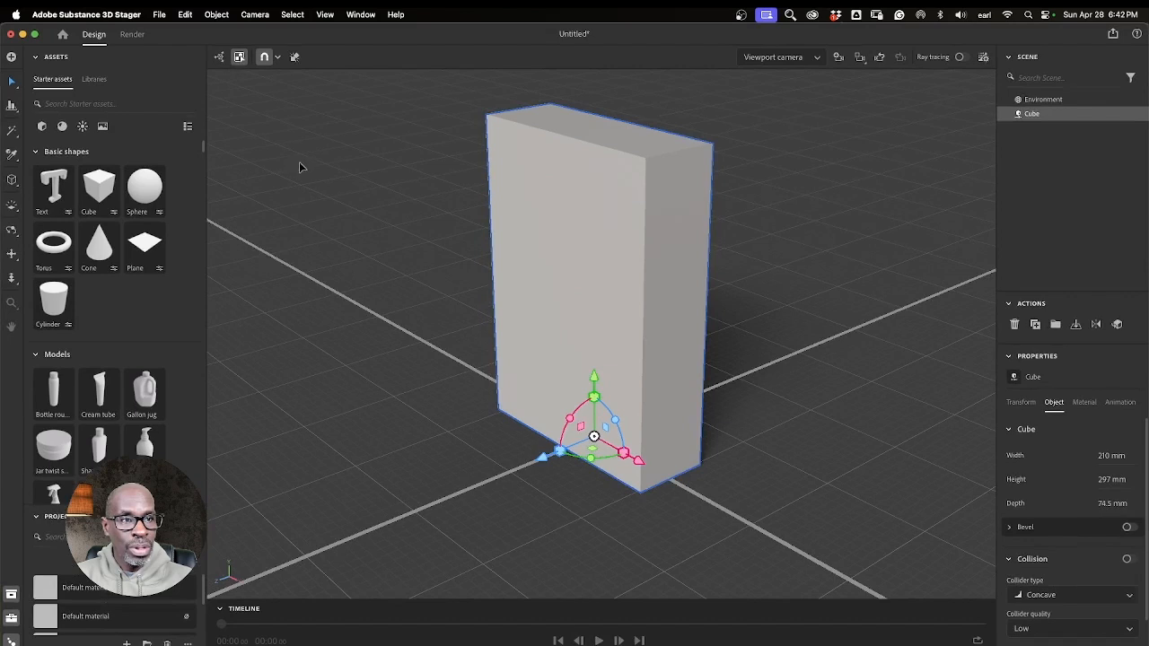
{"action": "key", "text": "ctrl+Up"}
{"action": "left_click", "coordinate": [393, 445]}
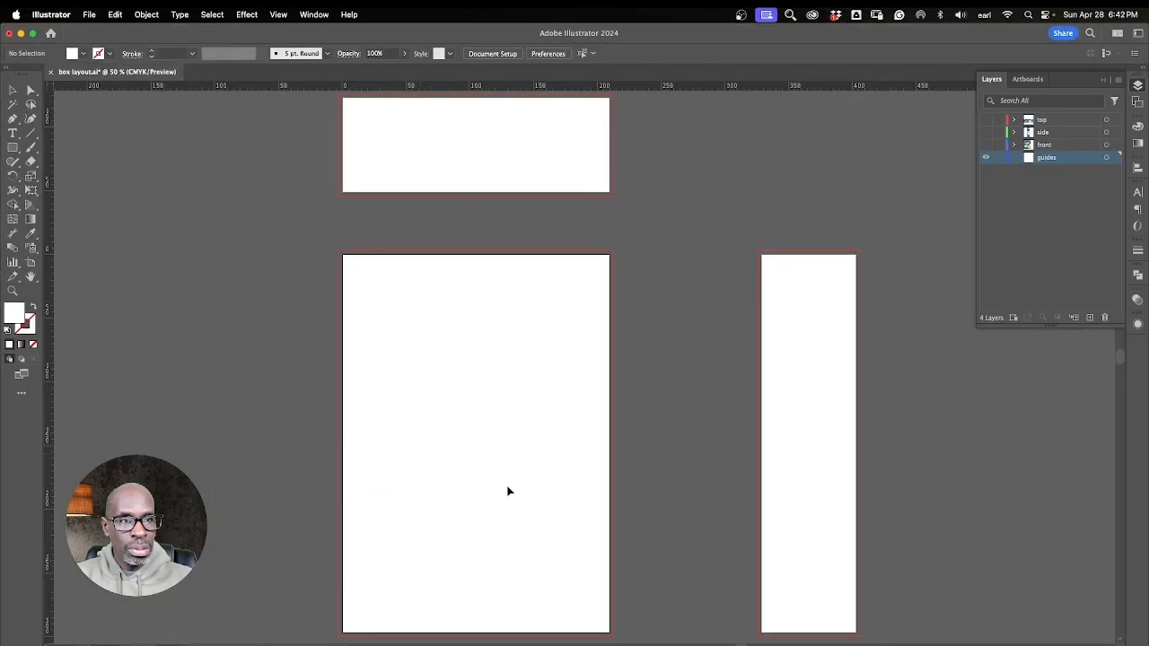
Show the top, side and front artwork layers in box layout.ai and save the file
{"action": "left_click", "coordinate": [985, 120]}
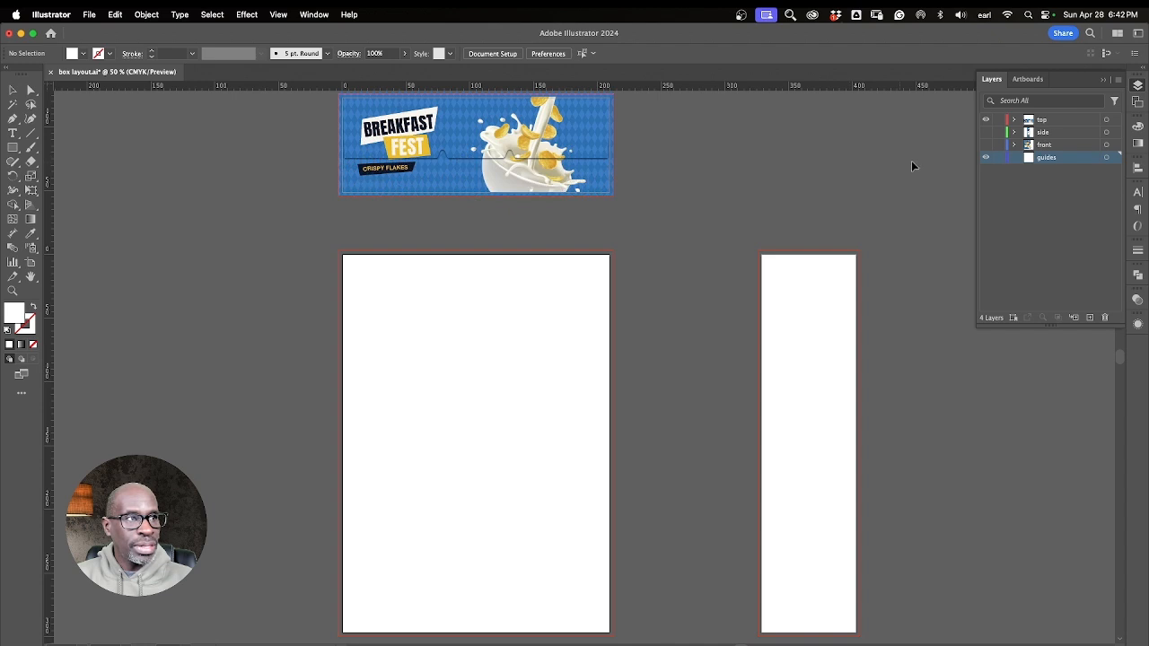
{"action": "left_click", "coordinate": [986, 132]}
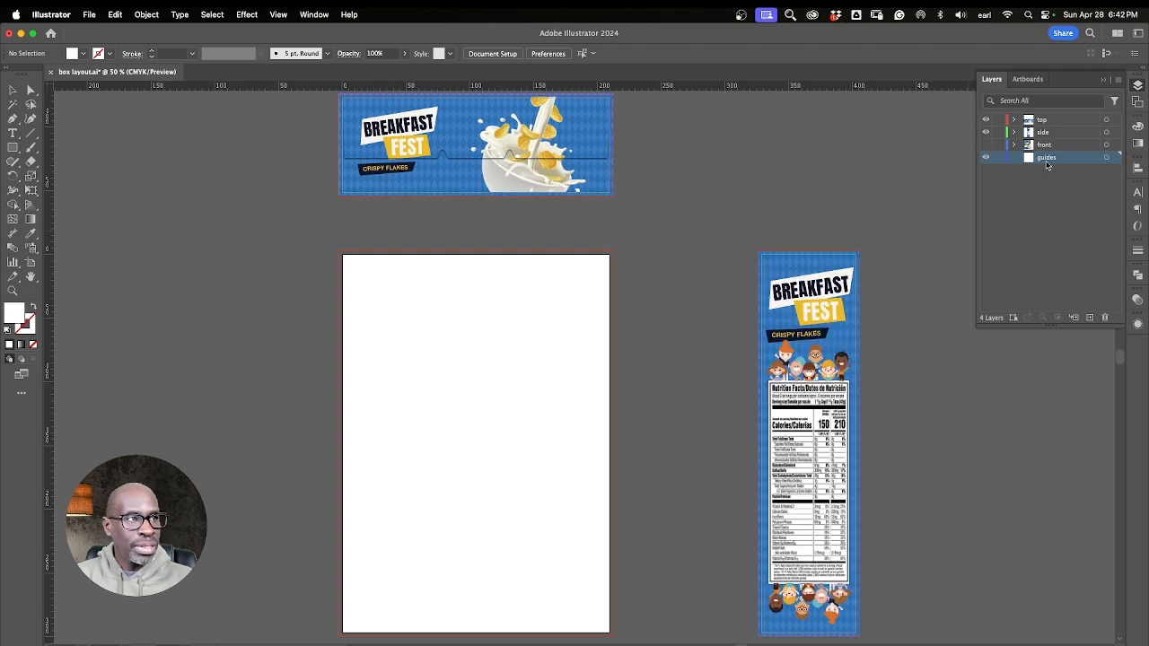
{"action": "left_click", "coordinate": [985, 145]}
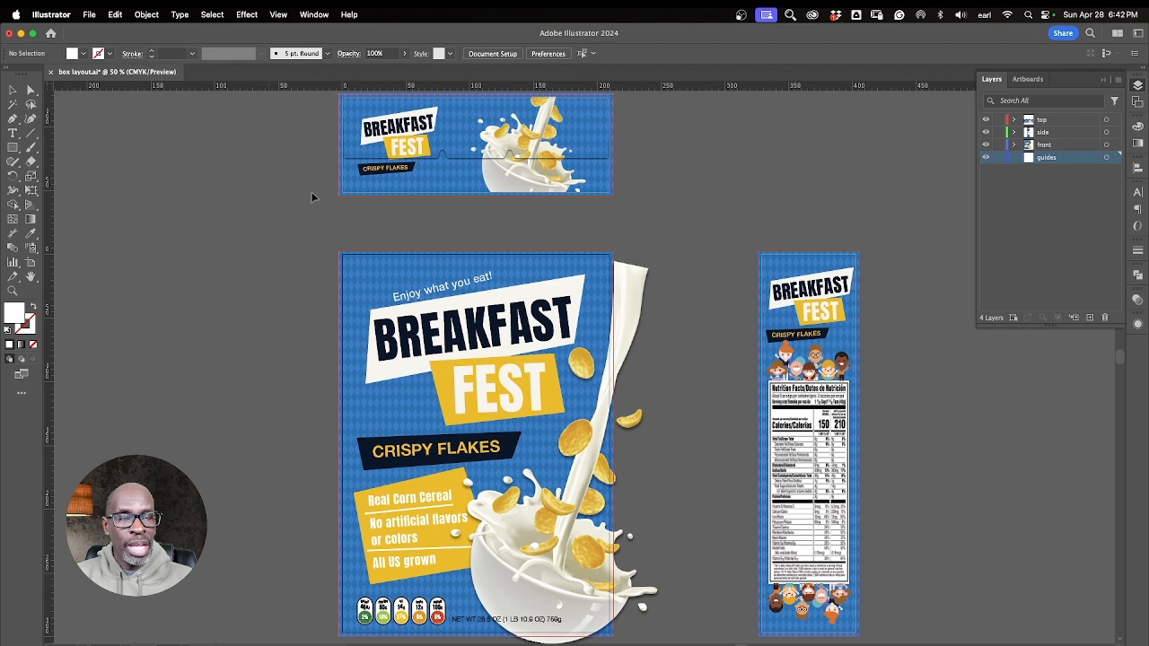
{"action": "left_click", "coordinate": [89, 15]}
{"action": "left_click", "coordinate": [92, 132]}
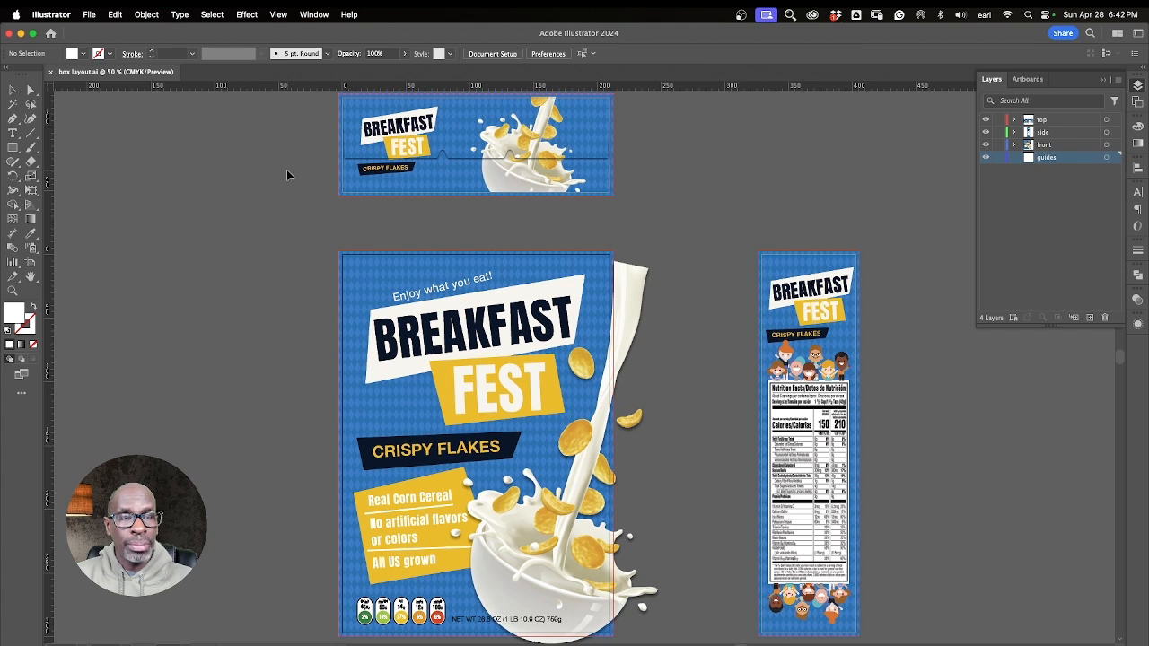
Switch to Photoshop and place page 1 of box layout.ai into the UV PSD as a smart object cropped to Trim Box
{"action": "key", "text": "ctrl+Up"}
{"action": "left_click", "coordinate": [341, 173]}
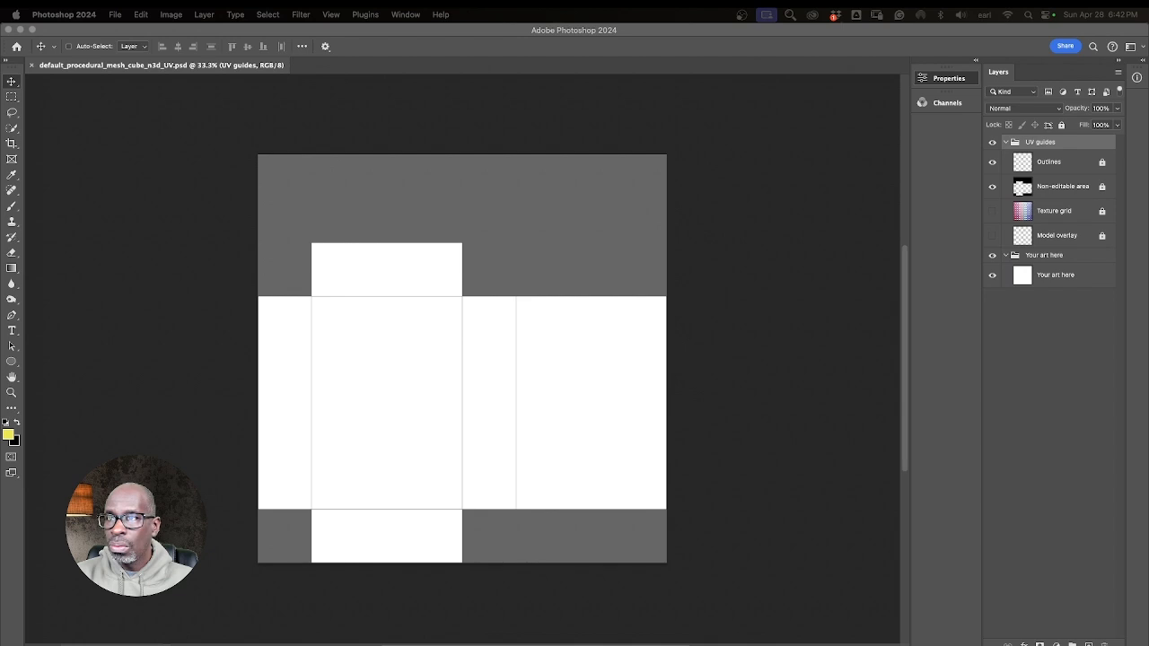
{"action": "left_click_drag", "start_coordinate": [449, 274], "coordinate": [449, 334]}
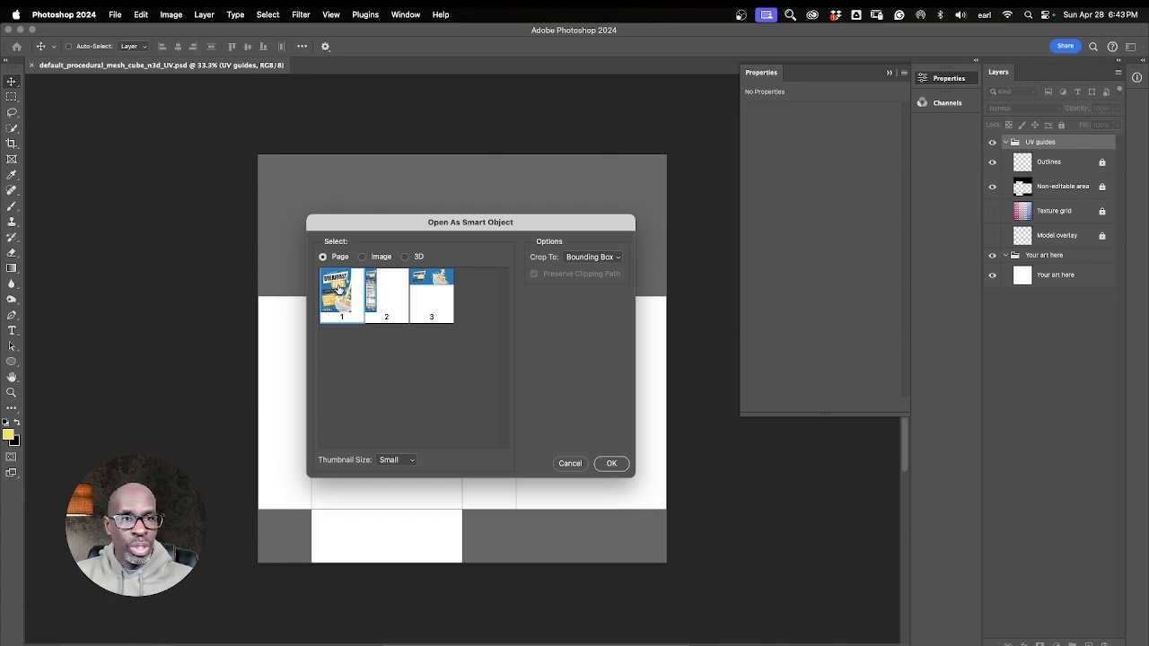
{"action": "left_click", "coordinate": [593, 258]}
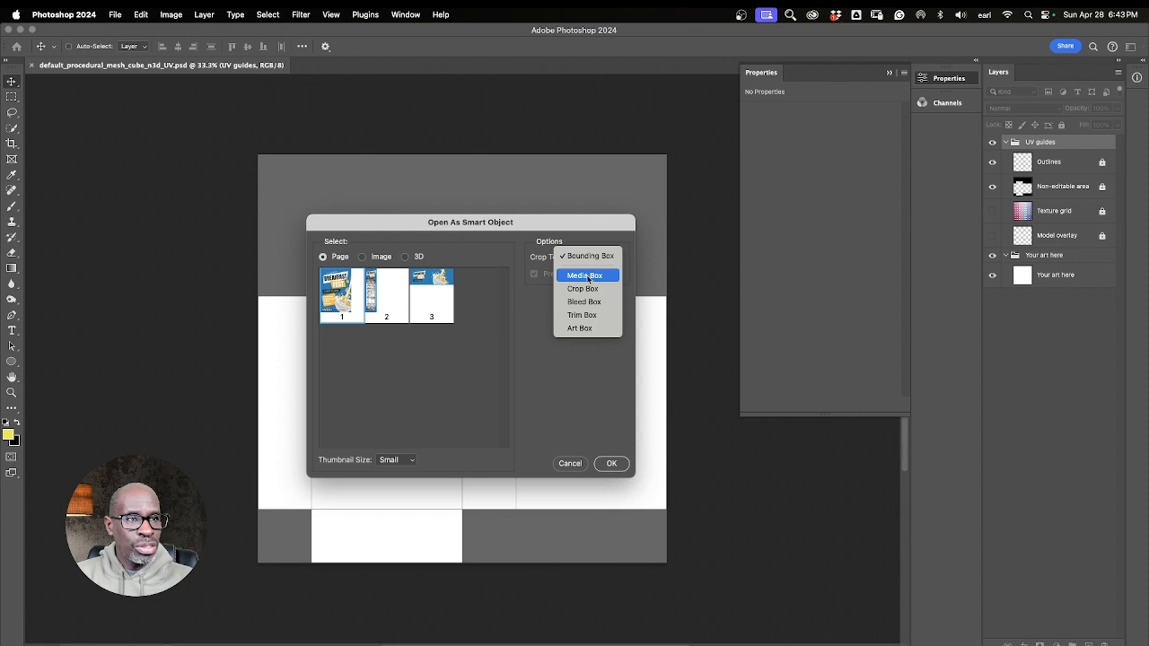
{"action": "left_click", "coordinate": [583, 315]}
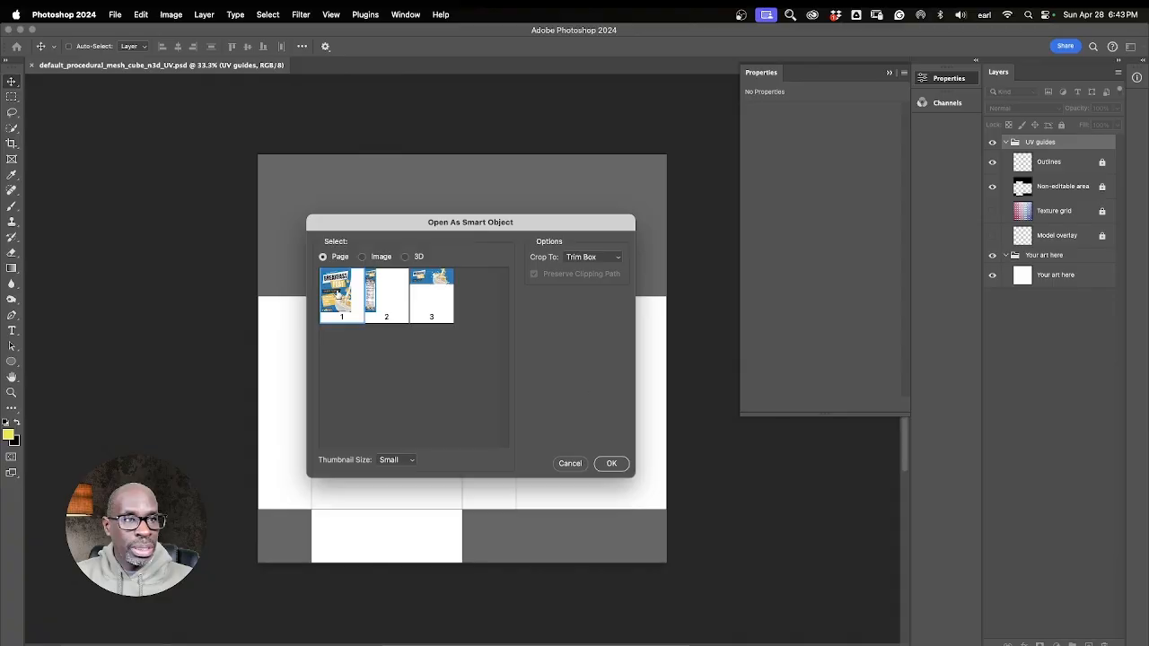
{"action": "left_click", "coordinate": [612, 463]}
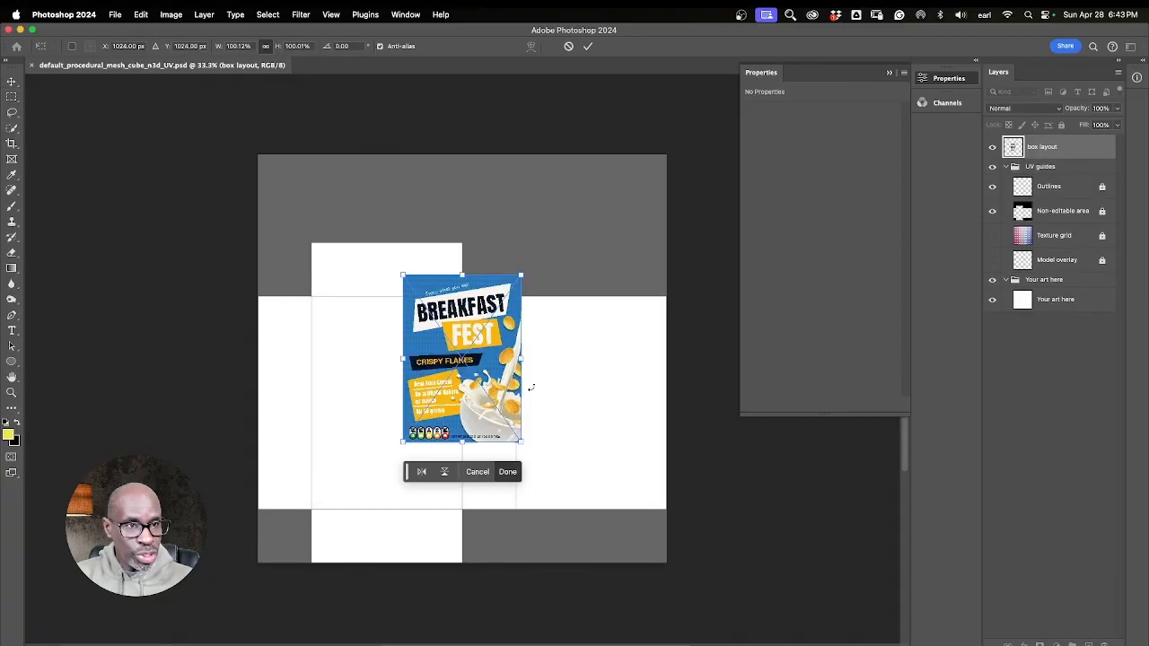
{"action": "key", "text": "Return"}
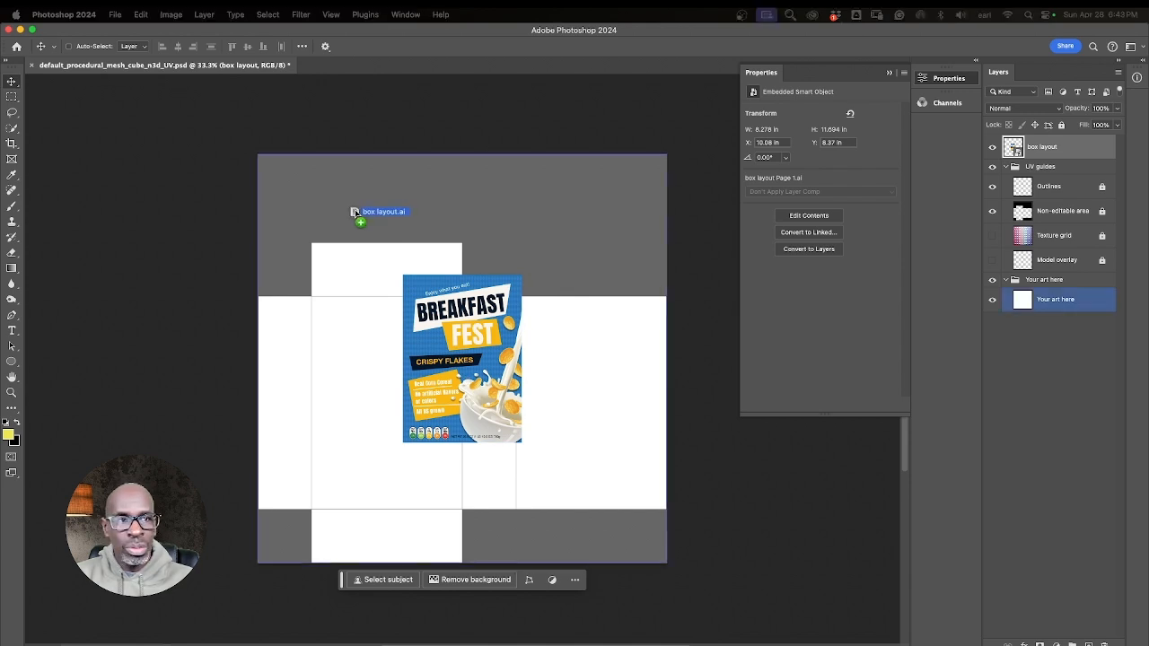
Place page 2 of box layout.ai, the side panel, into the UV PSD as a smart object cropped to Trim Box
{"action": "left_click_drag", "start_coordinate": [357, 213], "coordinate": [359, 215]}
{"action": "left_click", "coordinate": [371, 286]}
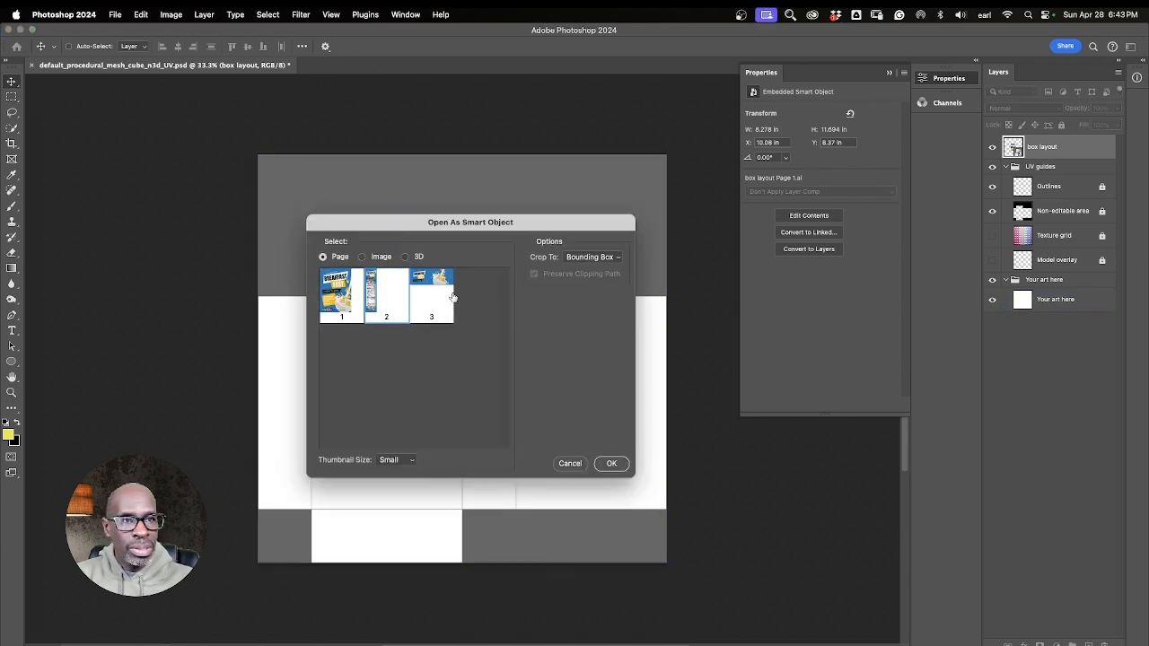
{"action": "left_click", "coordinate": [591, 259]}
{"action": "left_click", "coordinate": [584, 314]}
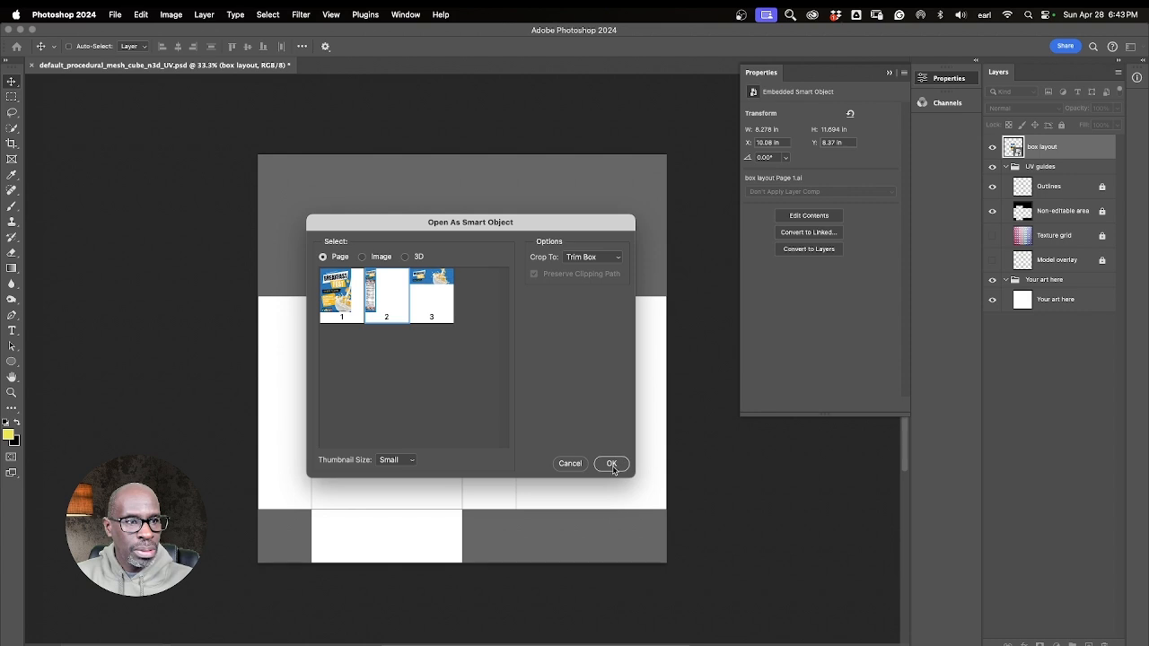
{"action": "left_click", "coordinate": [611, 464]}
{"action": "key", "text": "Return"}
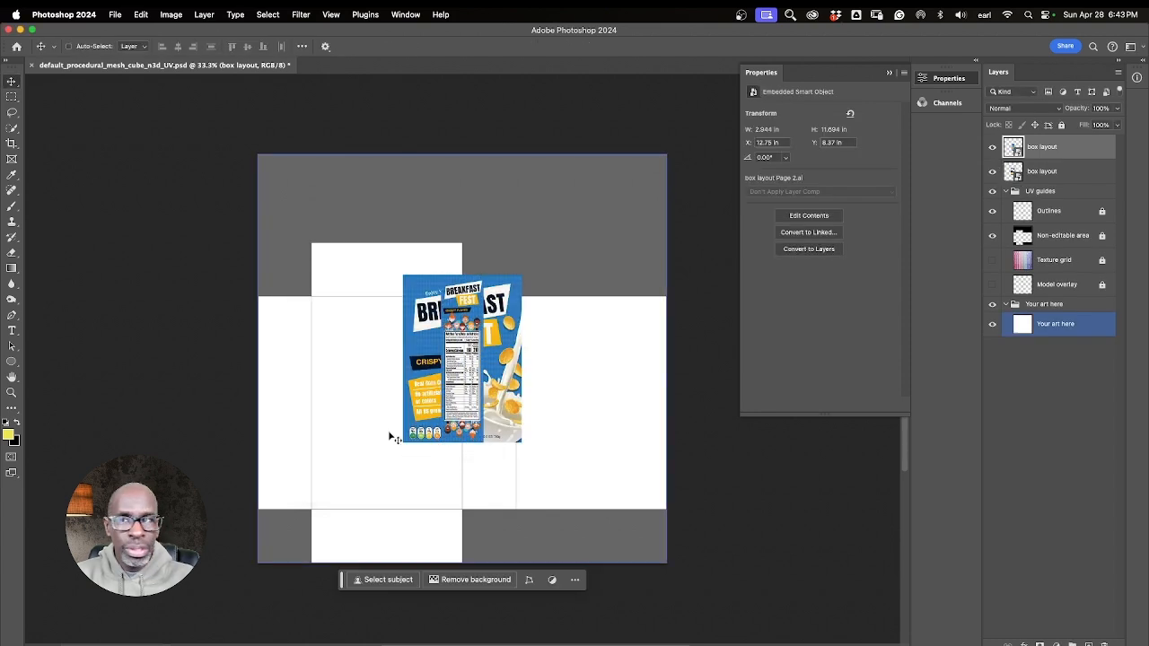
Place page 3 of box layout.ai, the top panel, into the UV PSD as a smart object cropped to Bounding Box
{"action": "left_click_drag", "start_coordinate": [310, 199], "coordinate": [441, 264]}
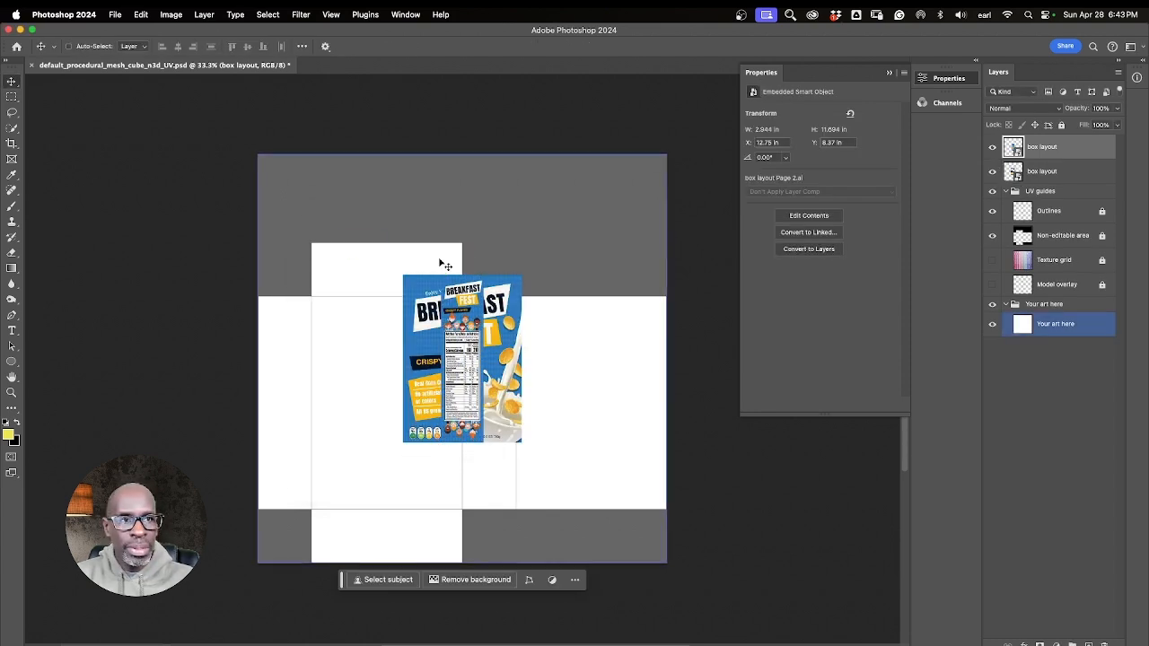
{"action": "left_click", "coordinate": [433, 277]}
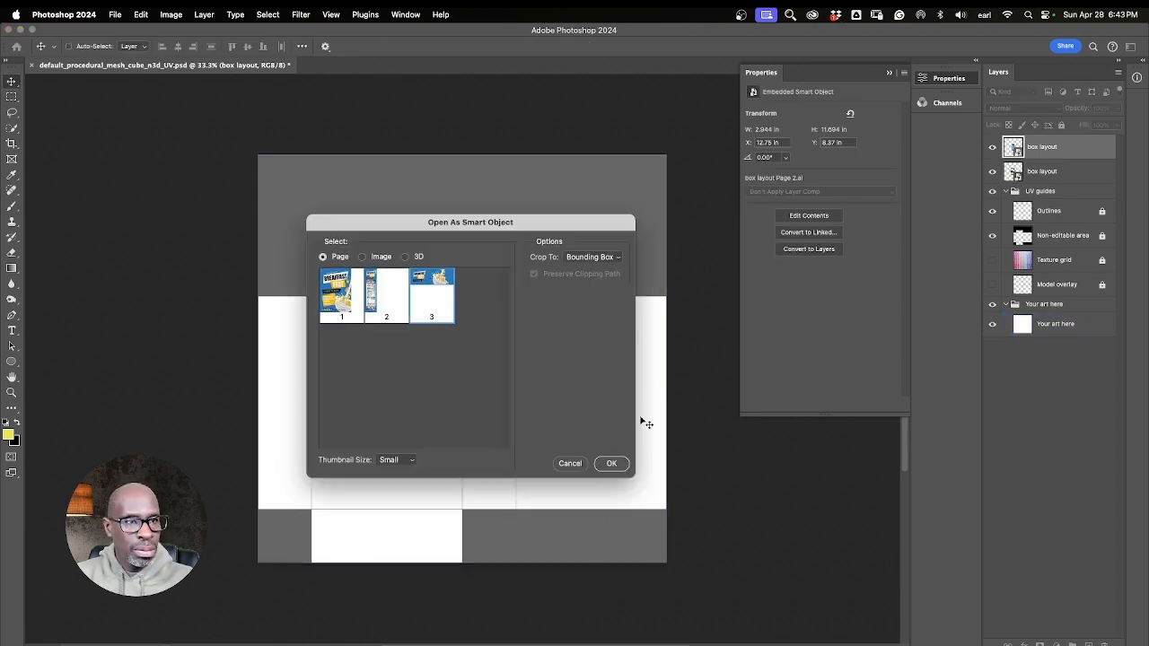
{"action": "left_click", "coordinate": [609, 463]}
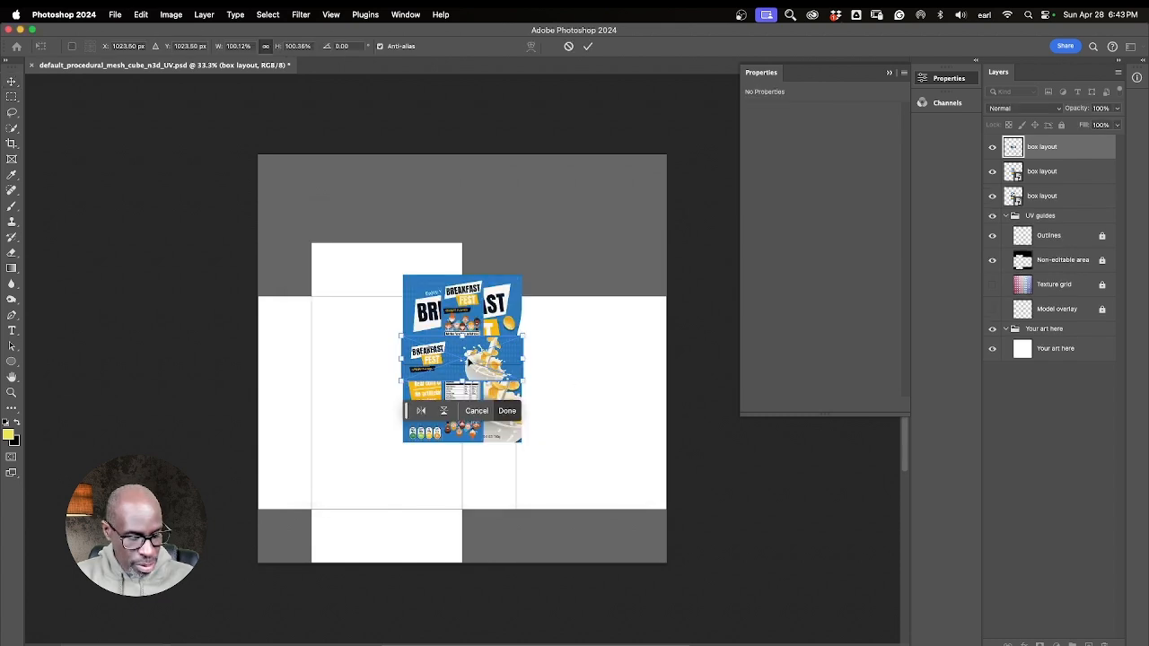
{"action": "key", "text": "Return"}
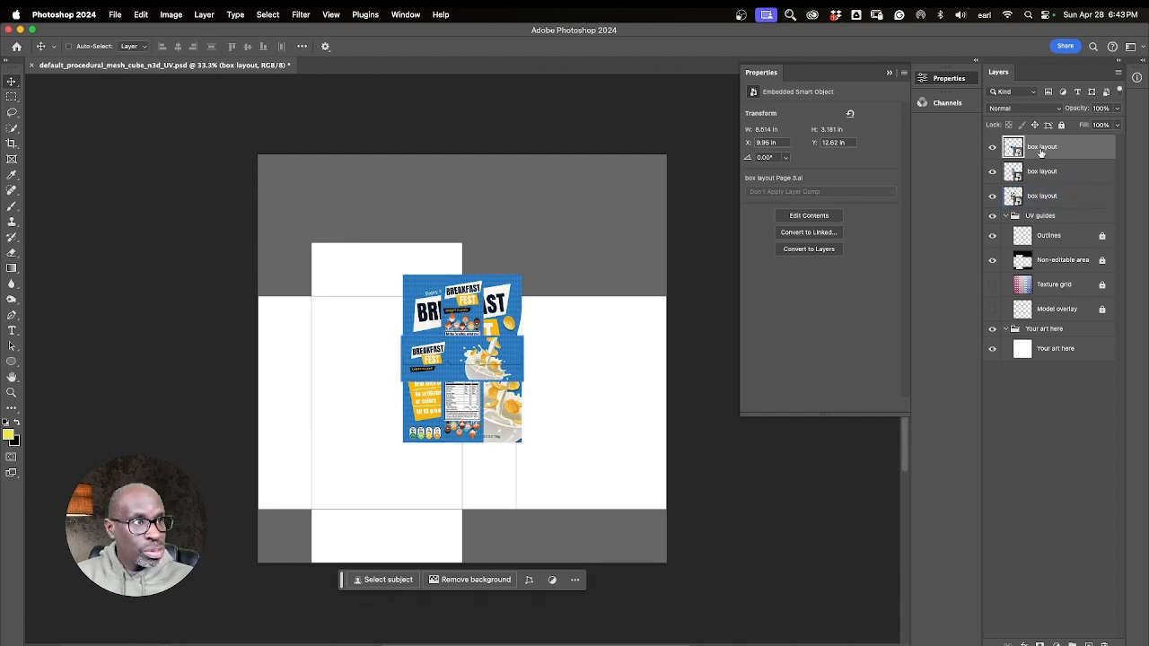
Select the three box layout layers and move them together onto the front panel area of the UV layout
{"action": "left_click", "coordinate": [1041, 196]}
{"action": "left_click", "coordinate": [1043, 149], "text": "shift"}
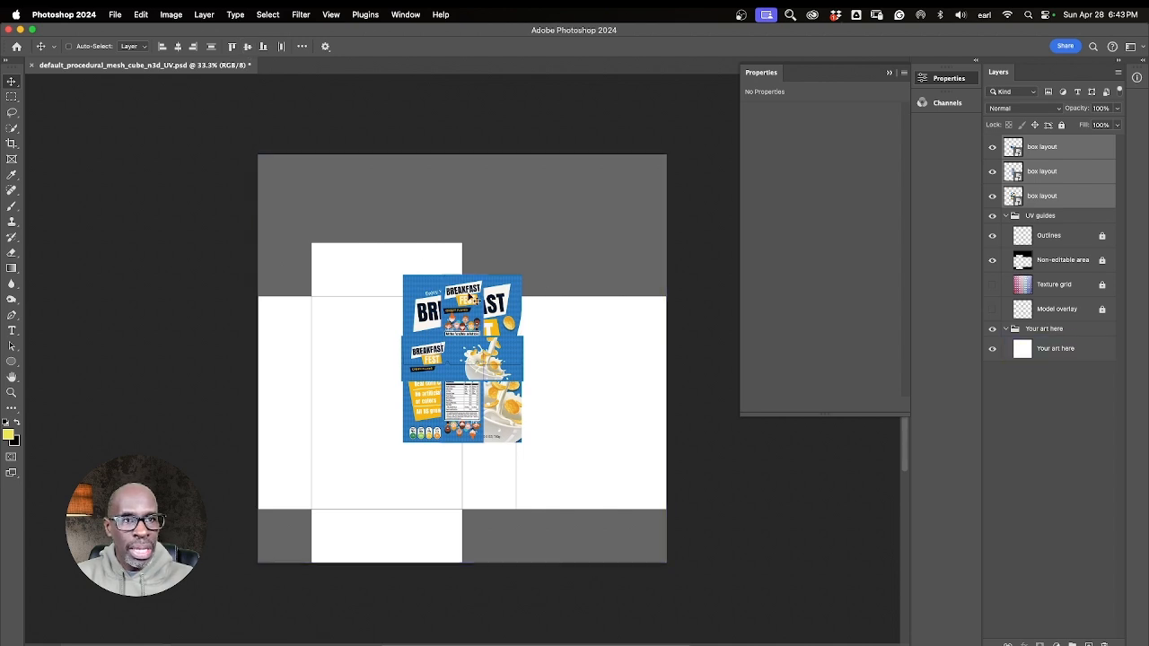
{"action": "left_click_drag", "start_coordinate": [461, 344], "coordinate": [388, 376]}
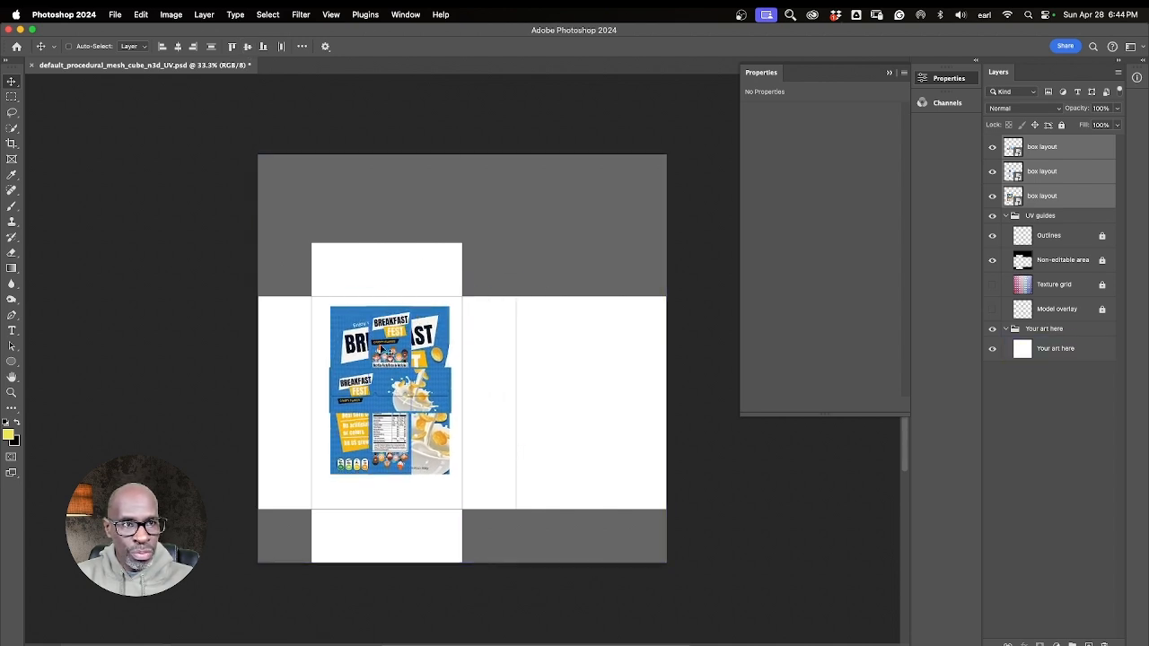
{"action": "left_click", "coordinate": [510, 383], "text": "super"}
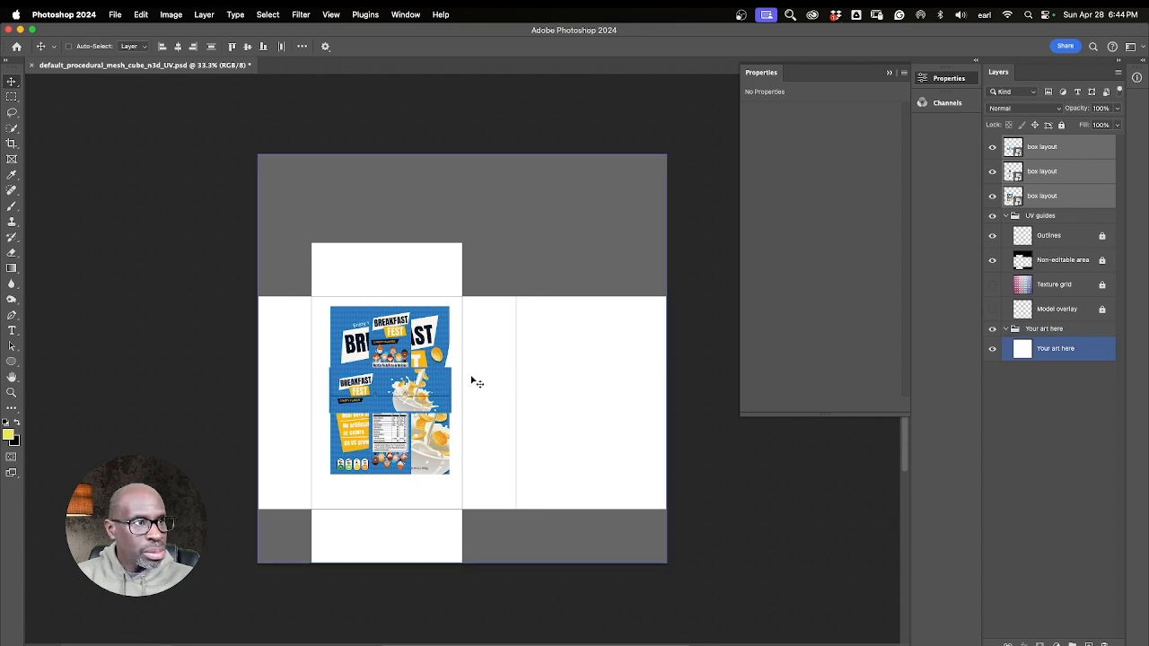
{"action": "left_click", "coordinate": [440, 379], "text": "super"}
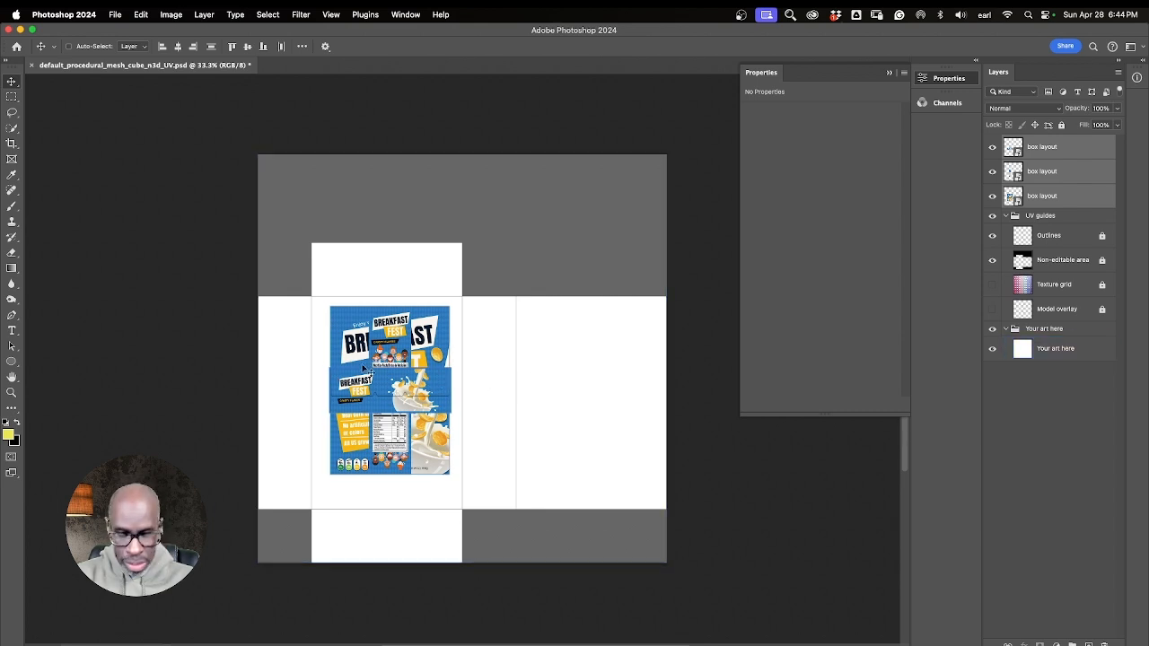
Inspect the top panel artwork's edges and delete its box layout layer
{"action": "scroll", "coordinate": [344, 385], "scroll_direction": "up", "scroll_amount": 10, "text": "alt"}
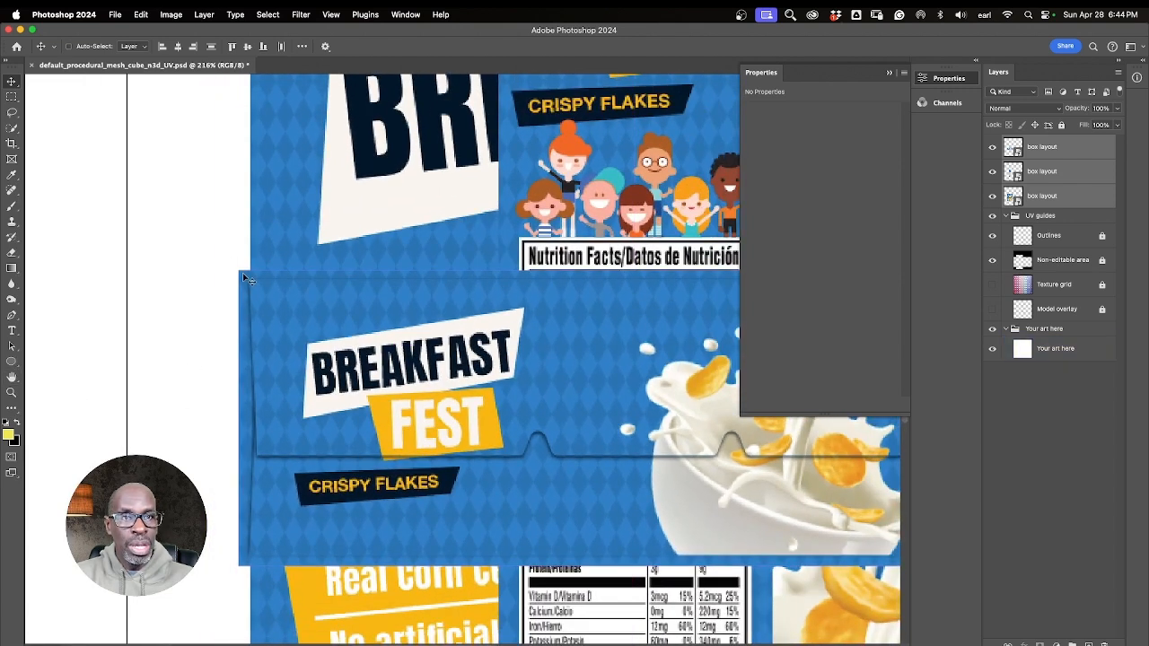
{"action": "scroll", "coordinate": [243, 276], "scroll_direction": "down", "scroll_amount": 5, "text": "alt"}
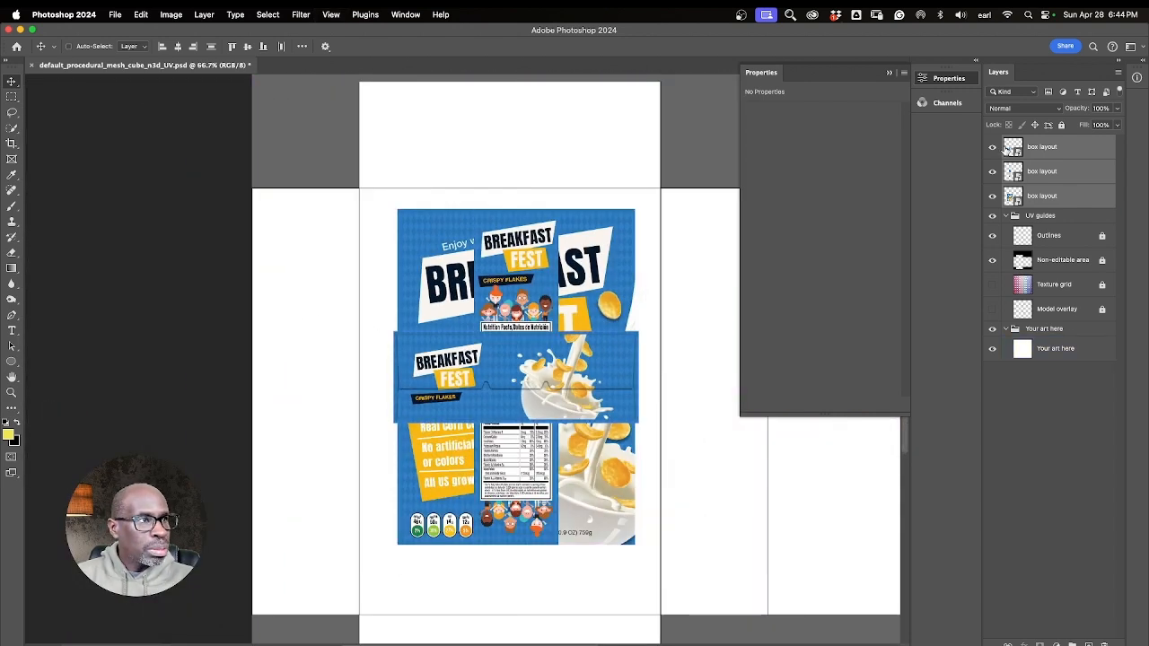
{"action": "left_click", "coordinate": [993, 147]}
{"action": "left_click", "coordinate": [992, 147]}
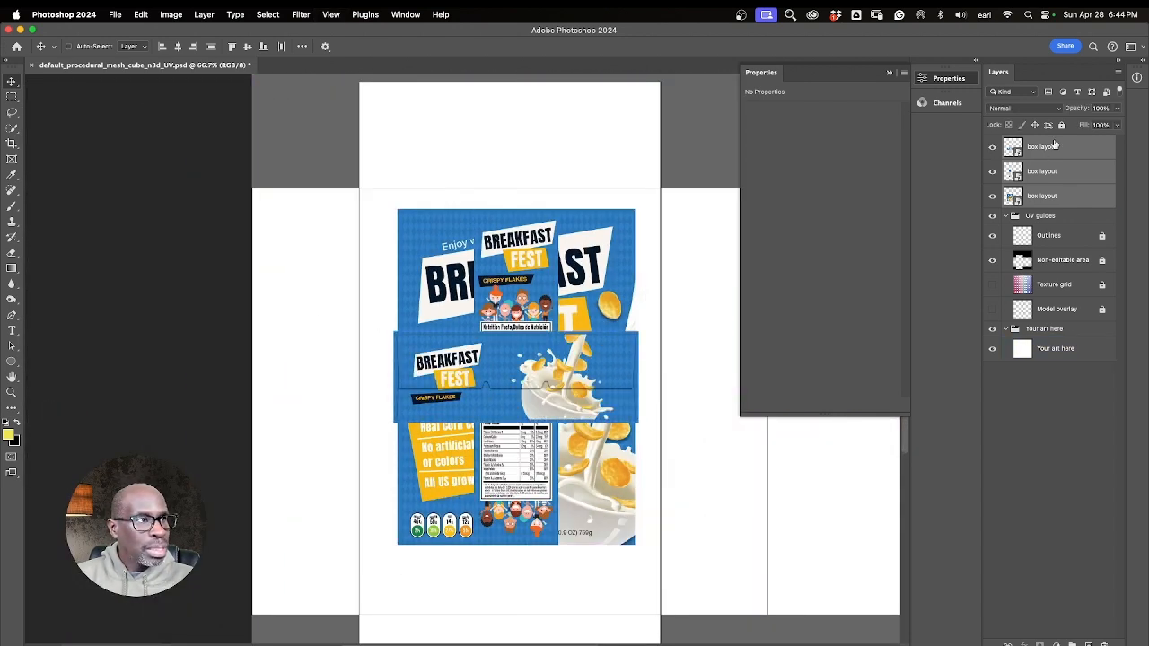
{"action": "left_click_drag", "start_coordinate": [1045, 150], "coordinate": [1104, 644]}
{"action": "left_click", "coordinate": [1057, 409]}
{"action": "left_click", "coordinate": [1039, 147]}
{"action": "left_click", "coordinate": [993, 148]}
{"action": "left_click", "coordinate": [993, 147]}
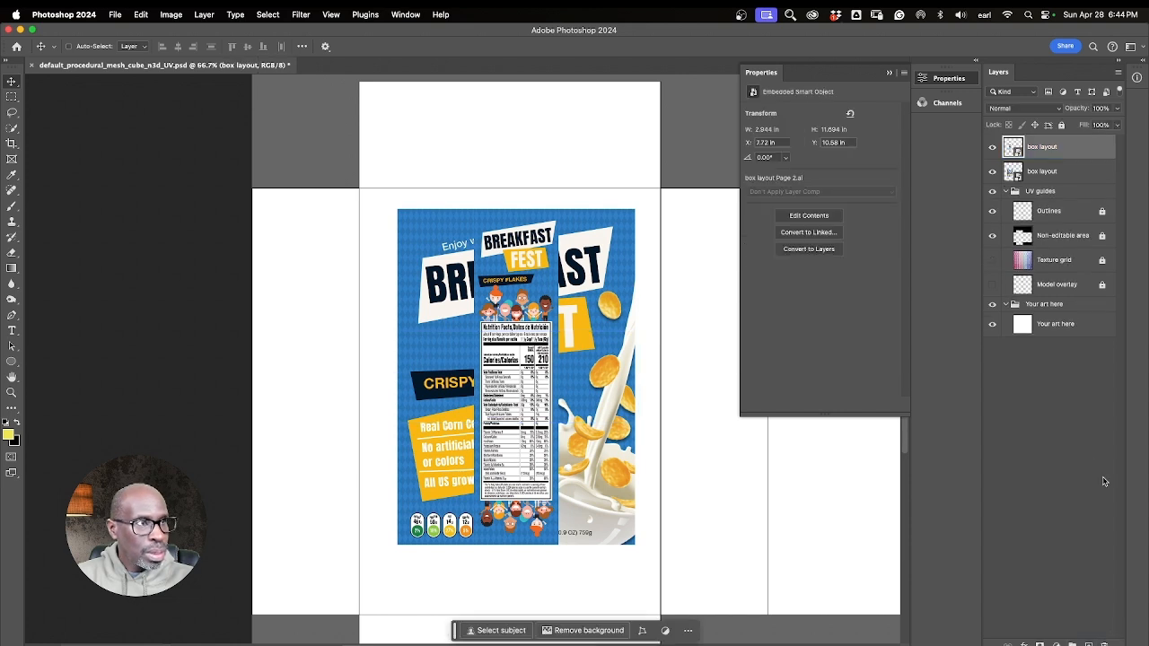
Place page 3 of box layout.ai, the top panel, into the UV PSD as a smart object cropped to Trim Box
{"action": "key", "text": "super+Tab"}
{"action": "left_click_drag", "start_coordinate": [403, 264], "coordinate": [476, 287]}
{"action": "left_click", "coordinate": [425, 287]}
{"action": "left_click", "coordinate": [581, 261]}
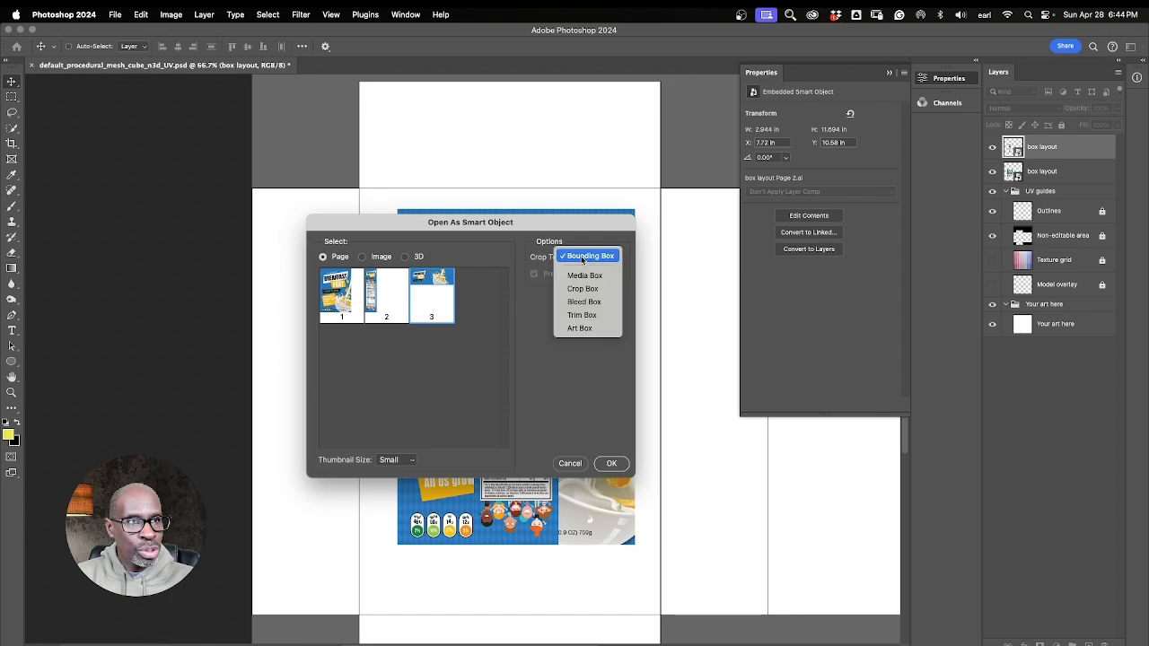
{"action": "left_click", "coordinate": [584, 316]}
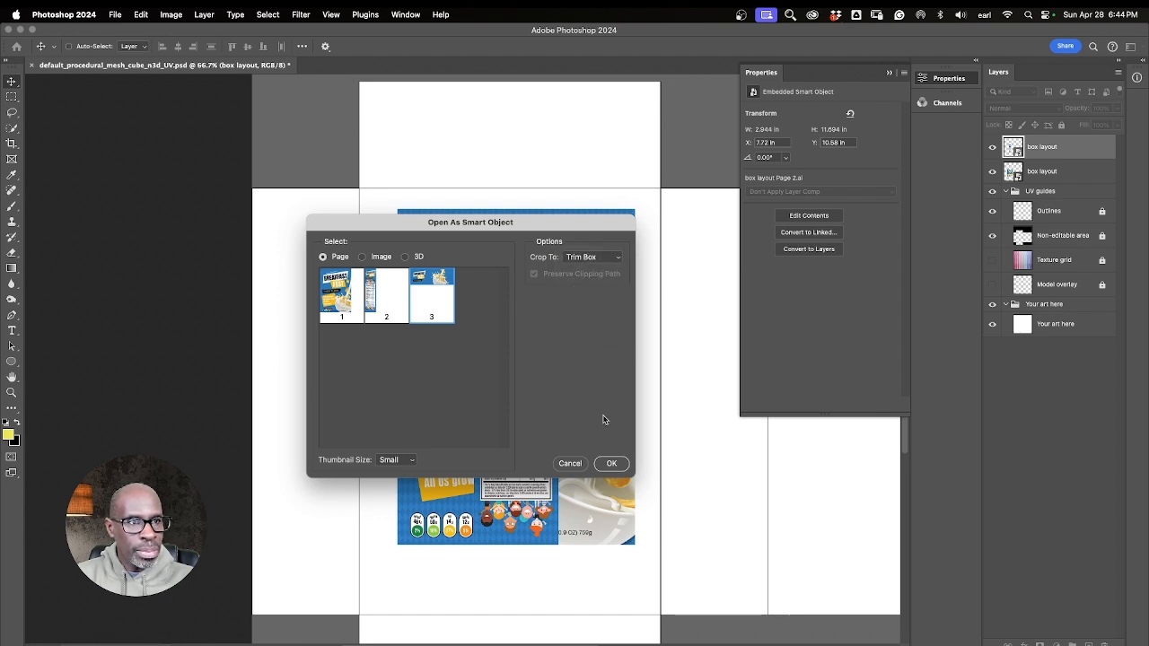
{"action": "left_click", "coordinate": [612, 463]}
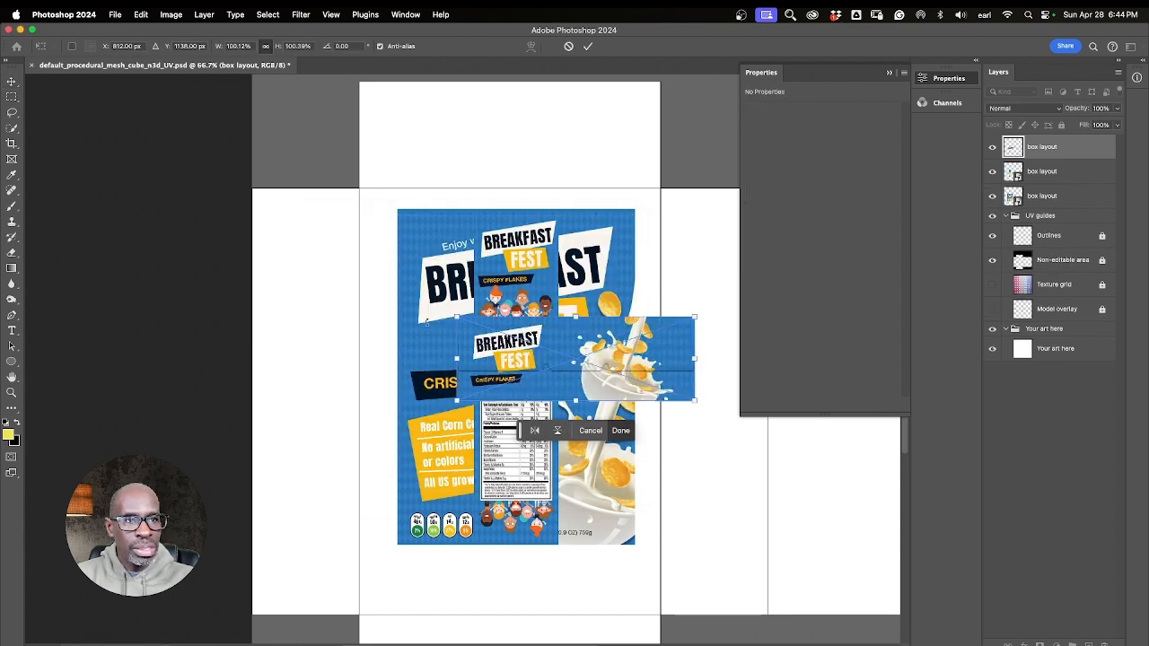
{"action": "key", "text": "Return"}
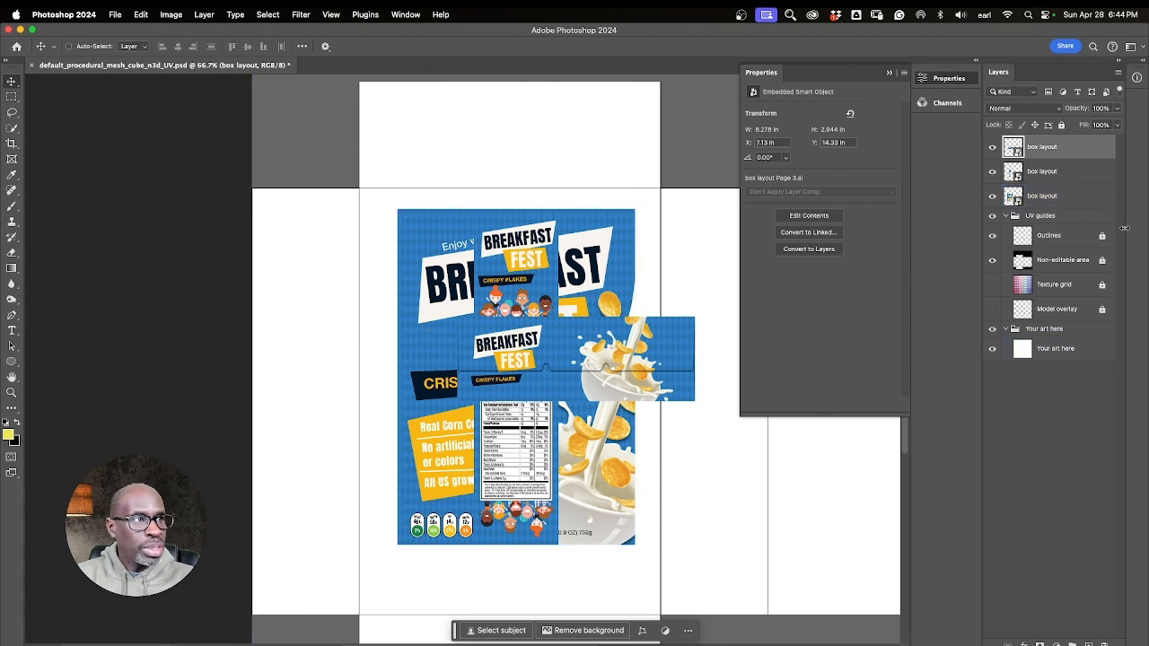
Select all three box layout layers and align their horizontal and vertical centers
{"action": "left_click", "coordinate": [1060, 203], "text": "shift"}
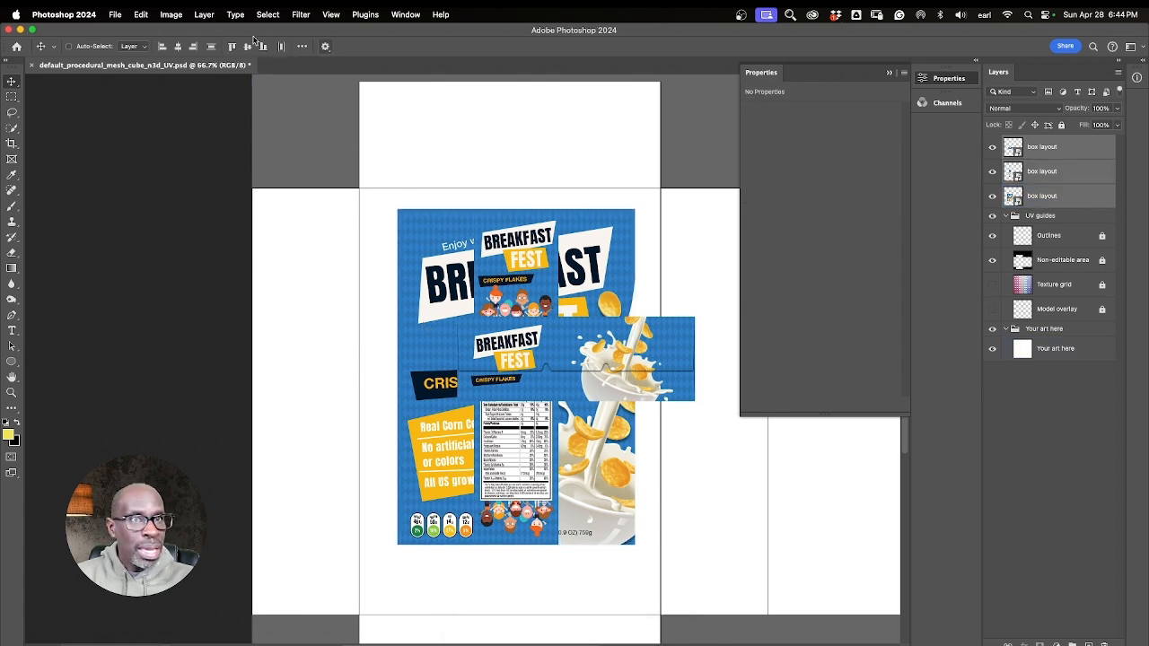
{"action": "left_click", "coordinate": [178, 45]}
{"action": "left_click", "coordinate": [263, 45]}
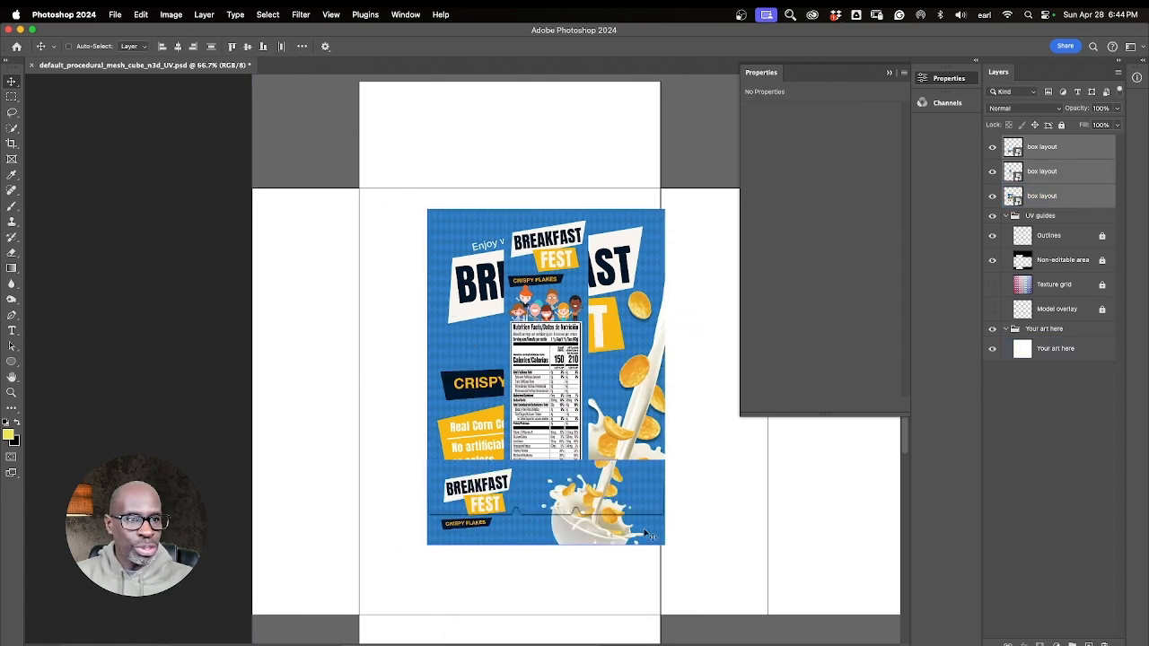
{"action": "left_click", "coordinate": [247, 46]}
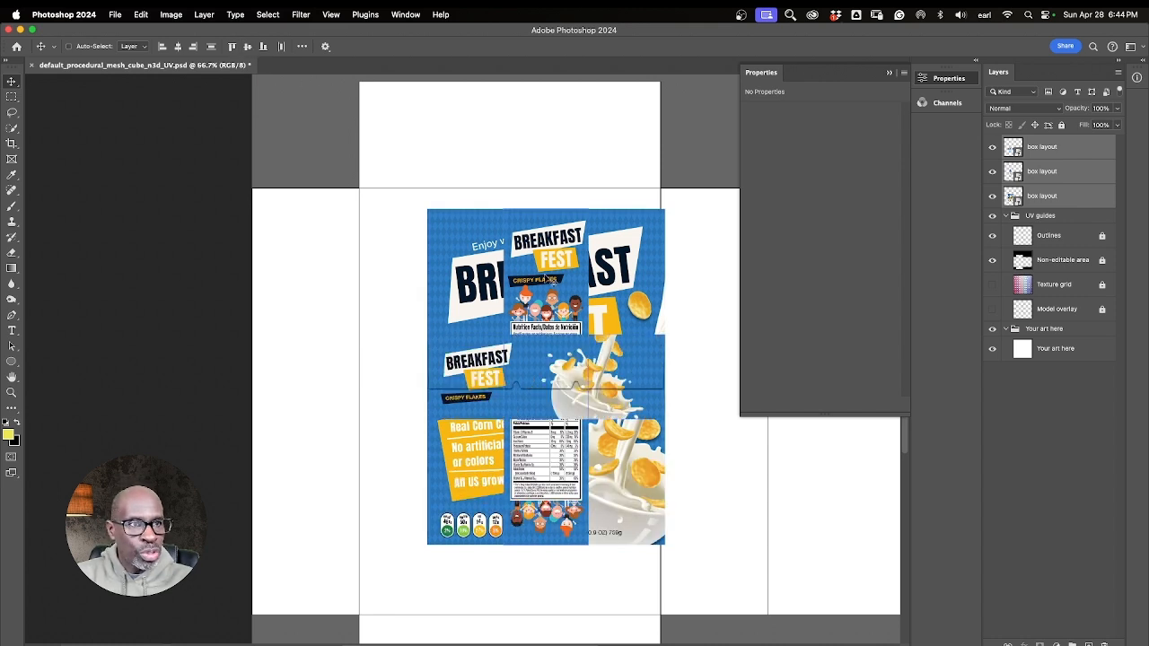
Move the three aligned layers so their upper-left corner snaps to the upper-left corner of the front UV panel
{"action": "left_click_drag", "start_coordinate": [612, 291], "coordinate": [544, 271]}
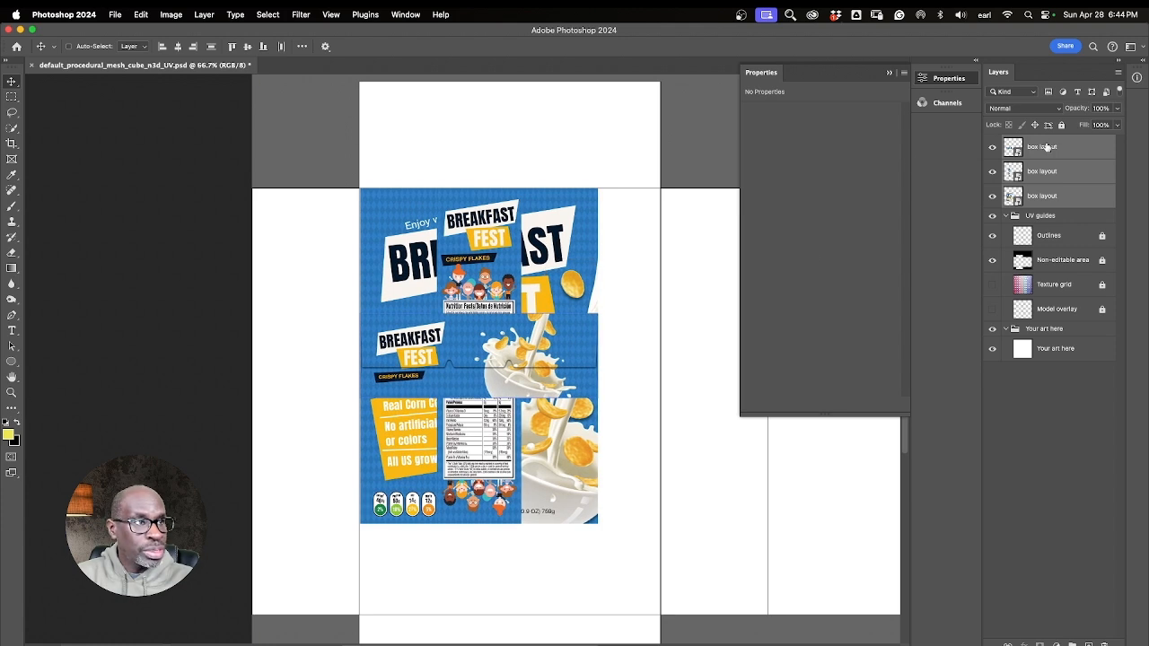
{"action": "left_click_drag", "start_coordinate": [488, 220], "coordinate": [488, 221]}
{"action": "left_click_drag", "start_coordinate": [374, 187], "coordinate": [489, 521]}
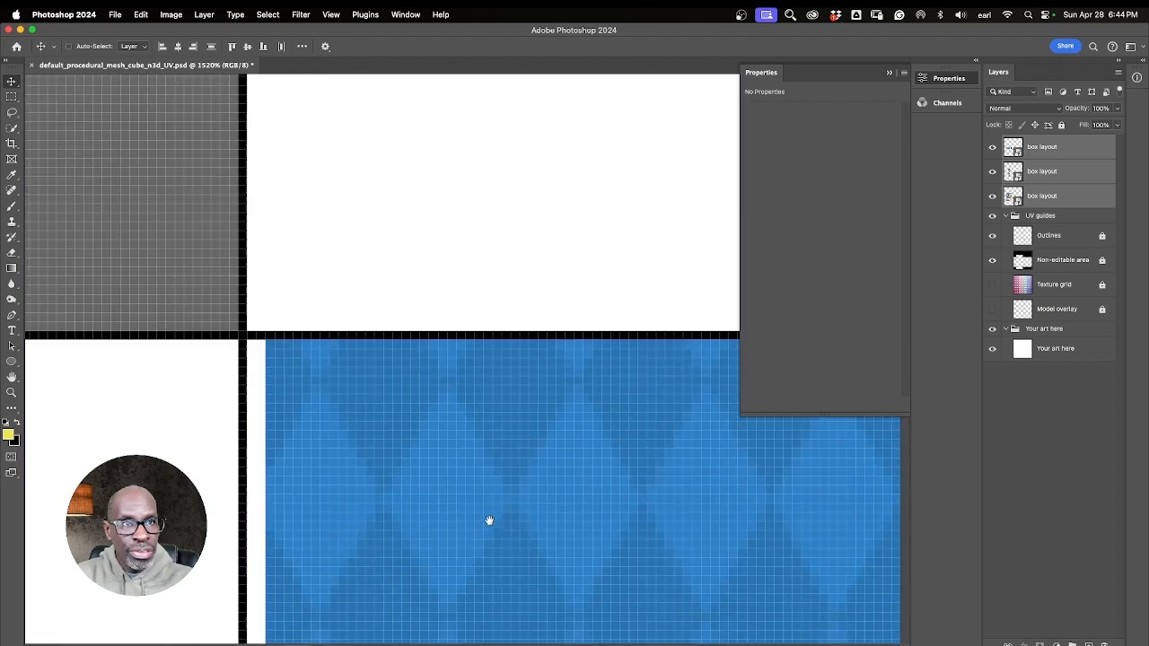
{"action": "left_click_drag", "start_coordinate": [357, 485], "coordinate": [340, 481]}
{"action": "key", "text": "super+minus"}
{"action": "key", "text": "super+minus"}
{"action": "key", "text": "super+minus"}
{"action": "key", "text": "super+minus"}
{"action": "key", "text": "super+minus"}
{"action": "key", "text": "super+minus"}
{"action": "key", "text": "super+minus"}
{"action": "key", "text": "super+minus"}
{"action": "key", "text": "super+minus"}
{"action": "key", "text": "super+minus"}
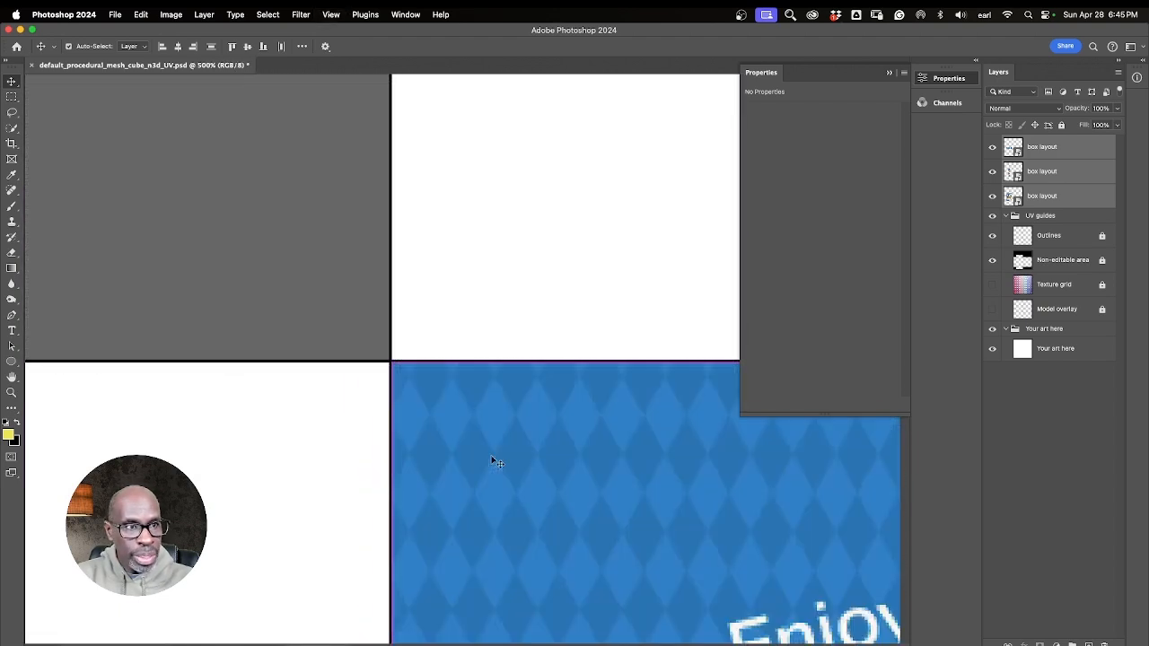
{"action": "key", "text": "super+minus"}
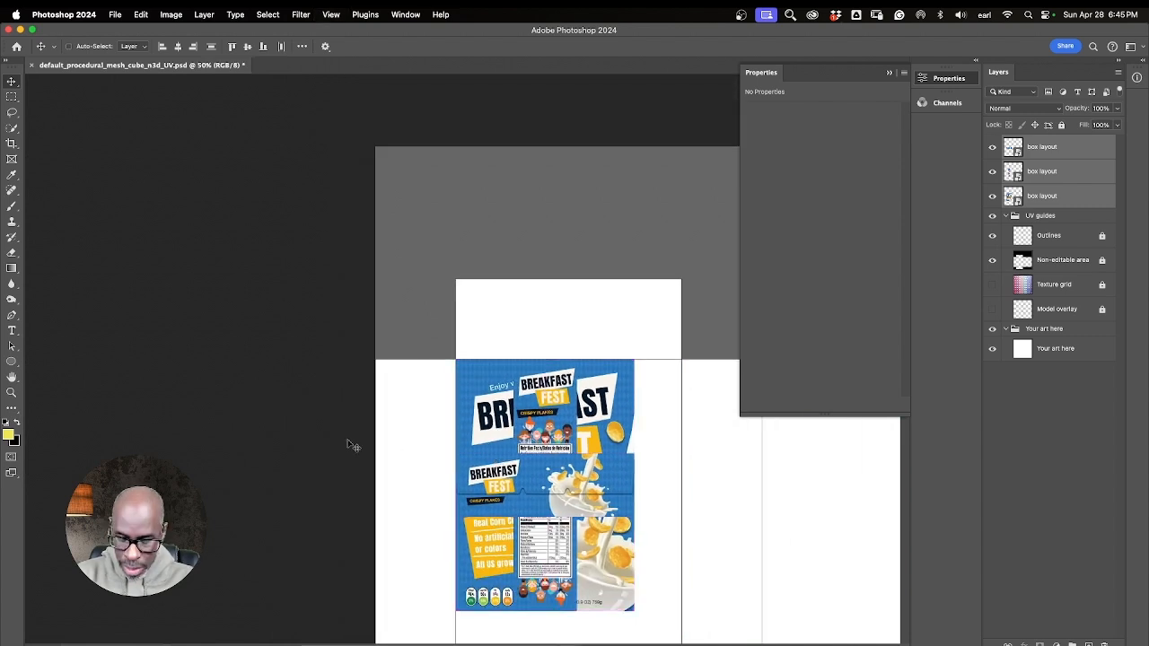
Scale the three box layout layers together to about 127% so the front artwork slightly overlaps the front UV panel's outlines
{"action": "key", "text": "super+t"}
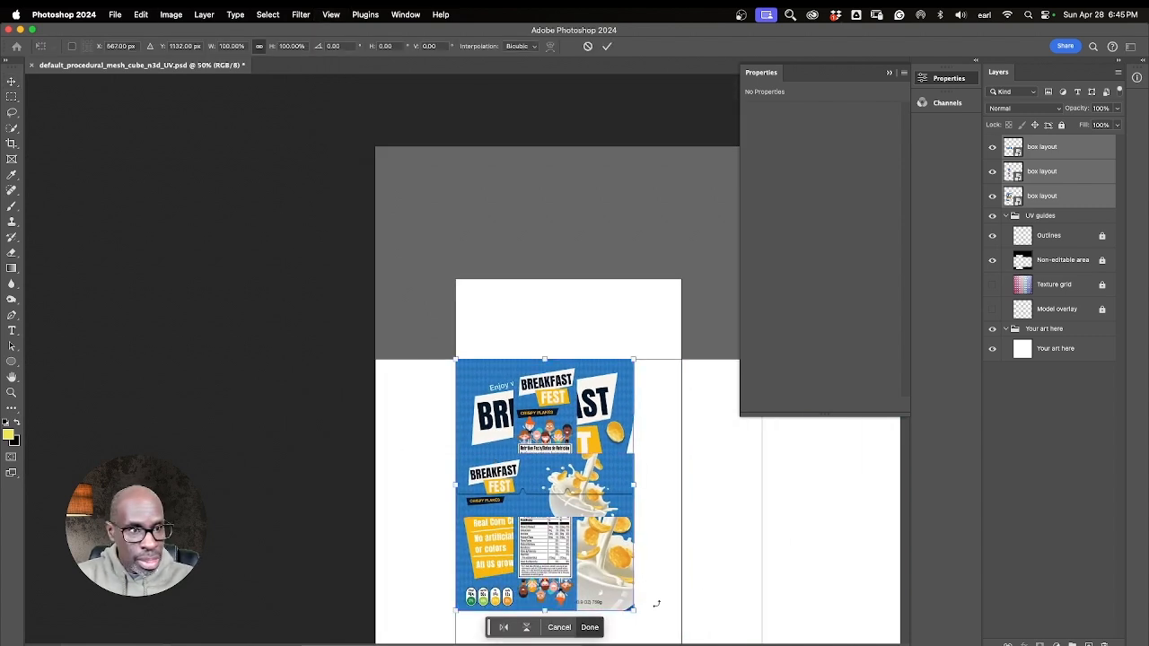
{"action": "scroll", "coordinate": [682, 556], "scroll_direction": "down", "scroll_amount": 4}
{"action": "left_click_drag", "start_coordinate": [632, 437], "coordinate": [557, 431]}
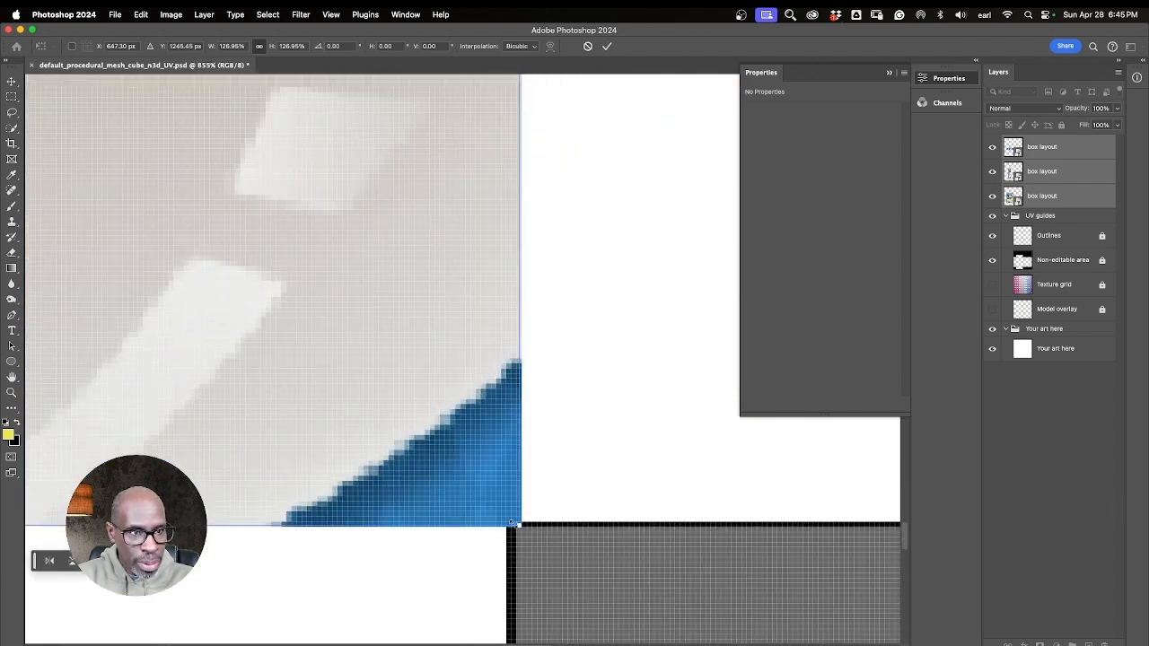
{"action": "left_click_drag", "start_coordinate": [511, 524], "coordinate": [519, 526]}
{"action": "key", "text": "super+0"}
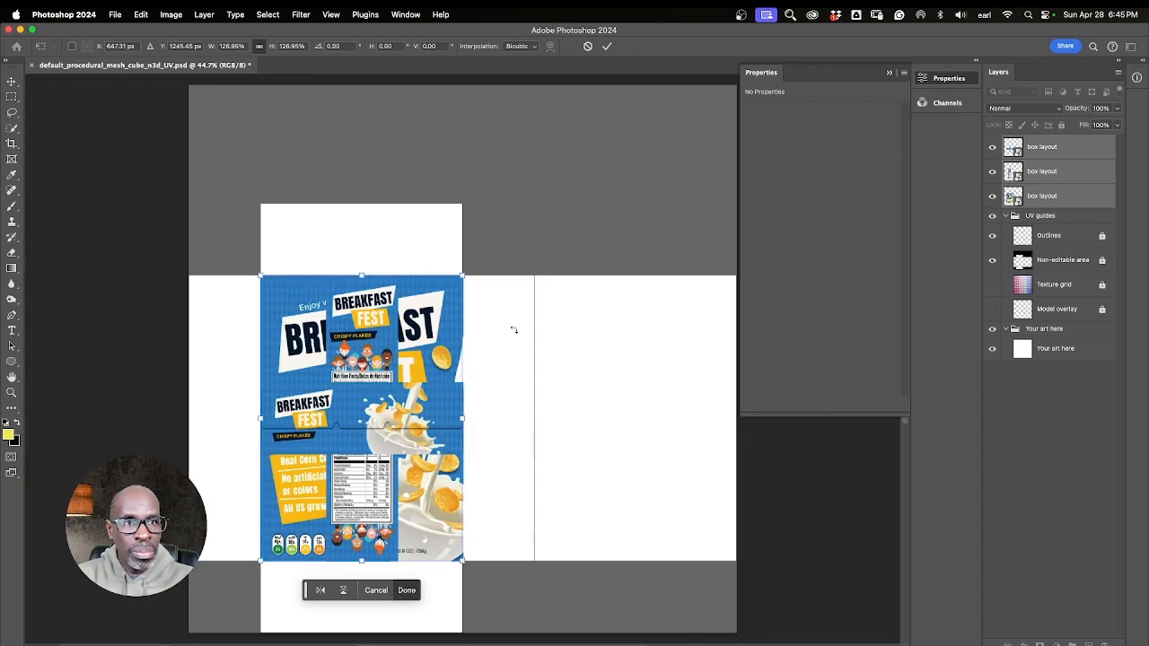
{"action": "scroll", "coordinate": [253, 255], "scroll_direction": "up", "scroll_amount": 6, "text": "alt"}
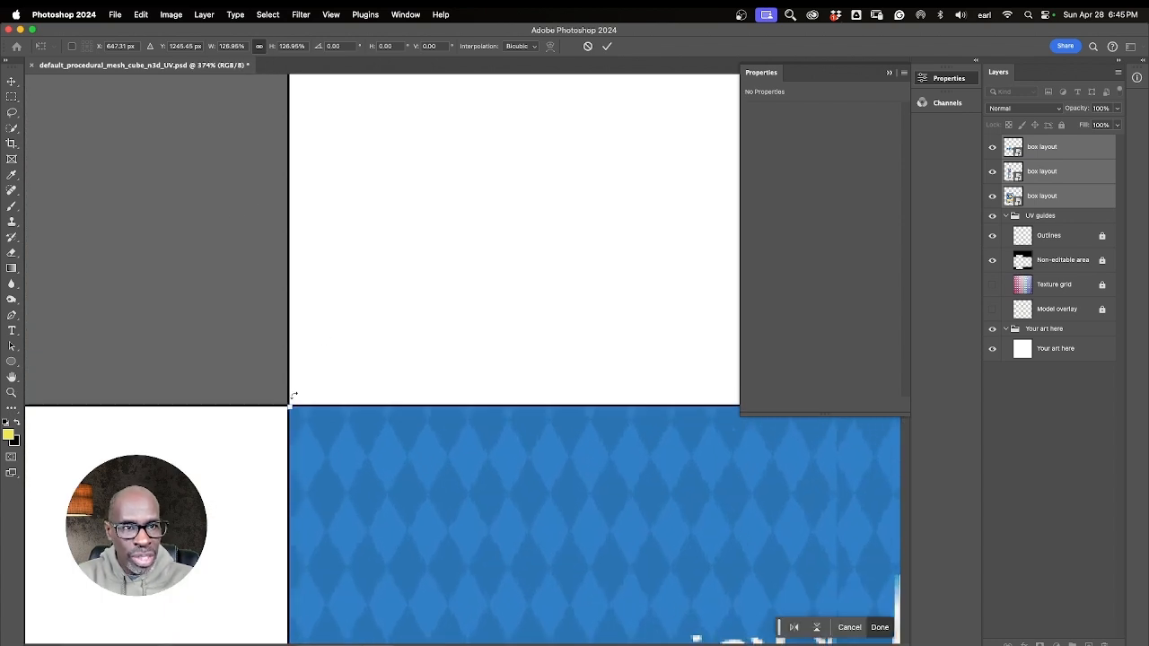
{"action": "left_click_drag", "start_coordinate": [289, 406], "coordinate": [287, 403]}
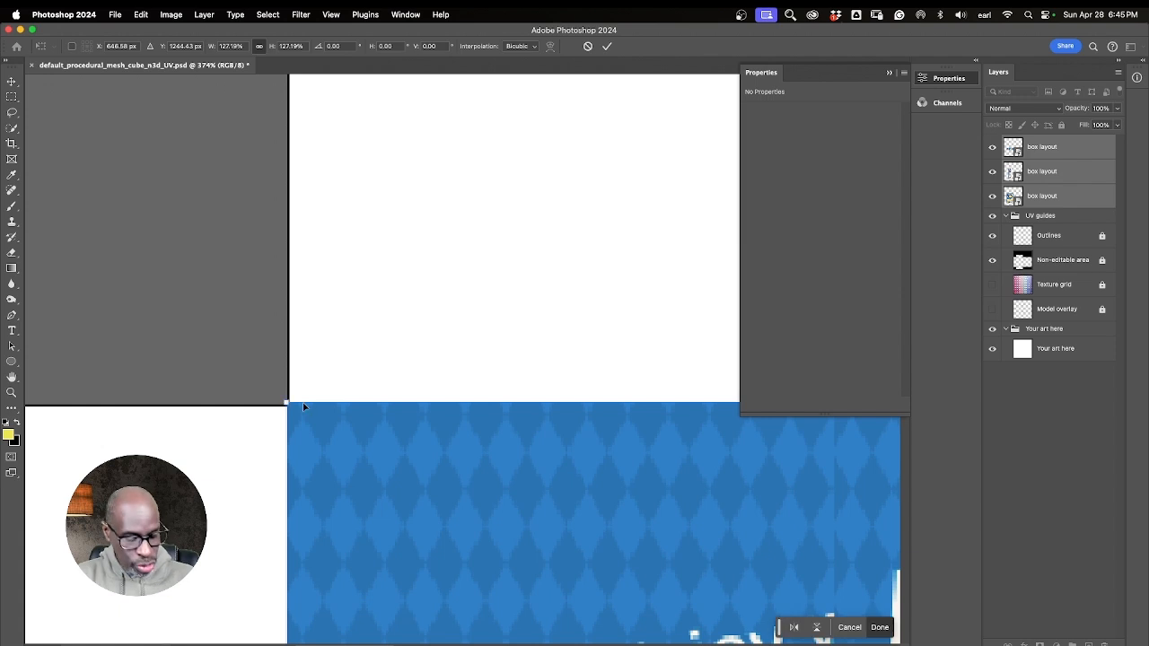
{"action": "key", "text": "Return"}
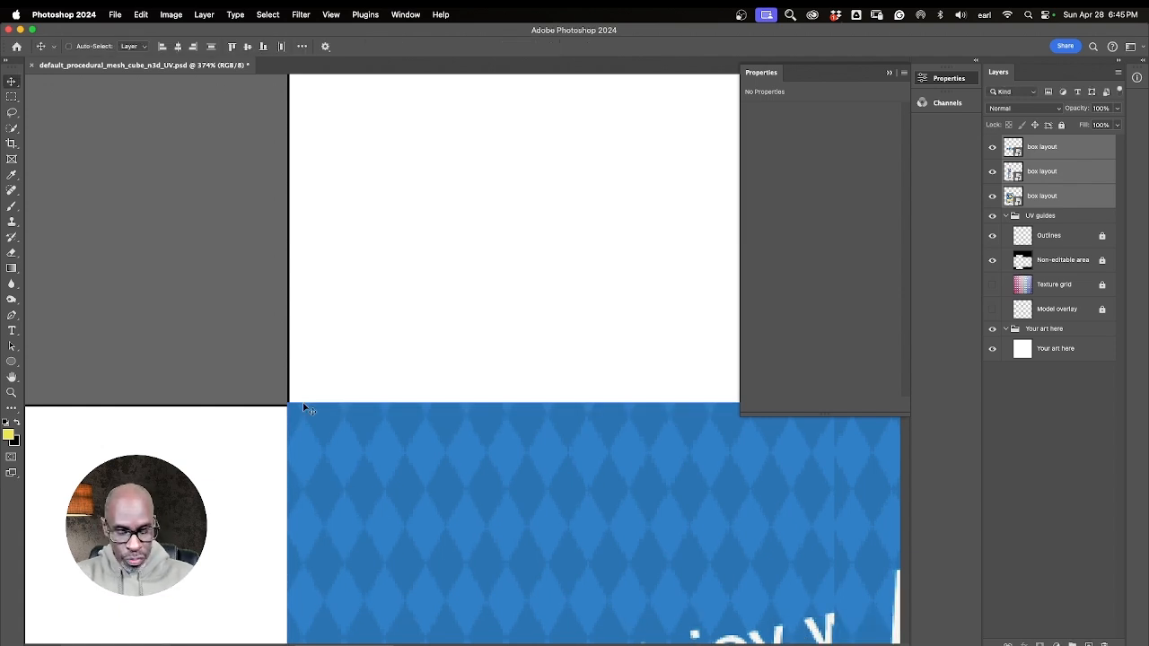
{"action": "key", "text": "super+0"}
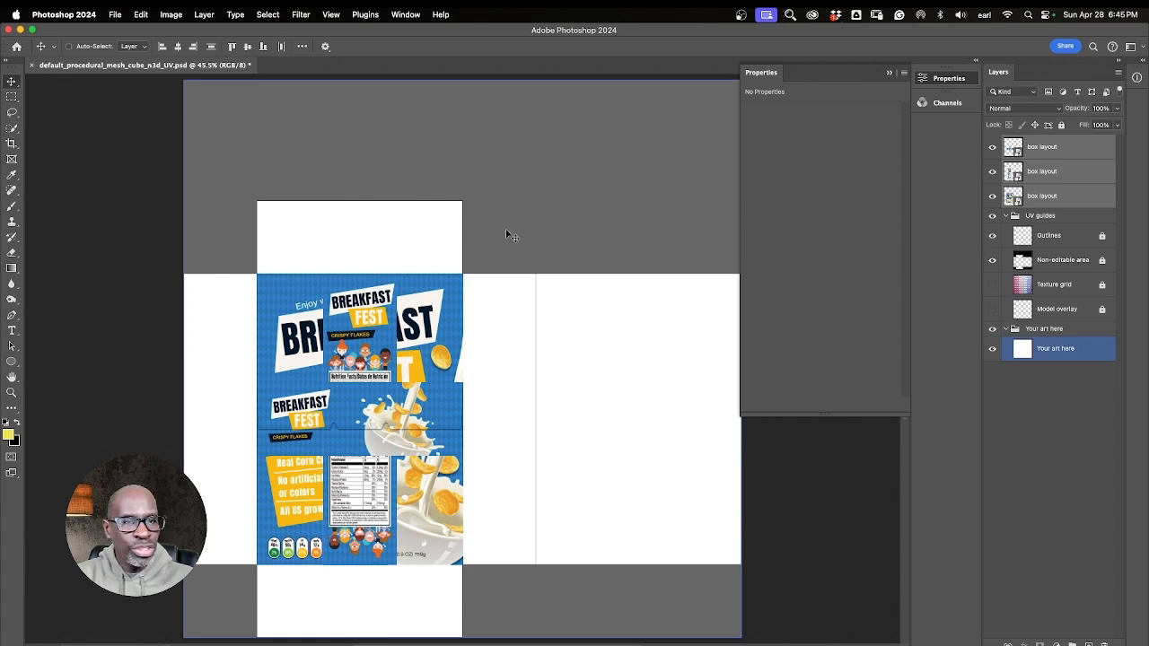
Rename the page 1 artwork layer to front
{"action": "left_click", "coordinate": [1048, 404]}
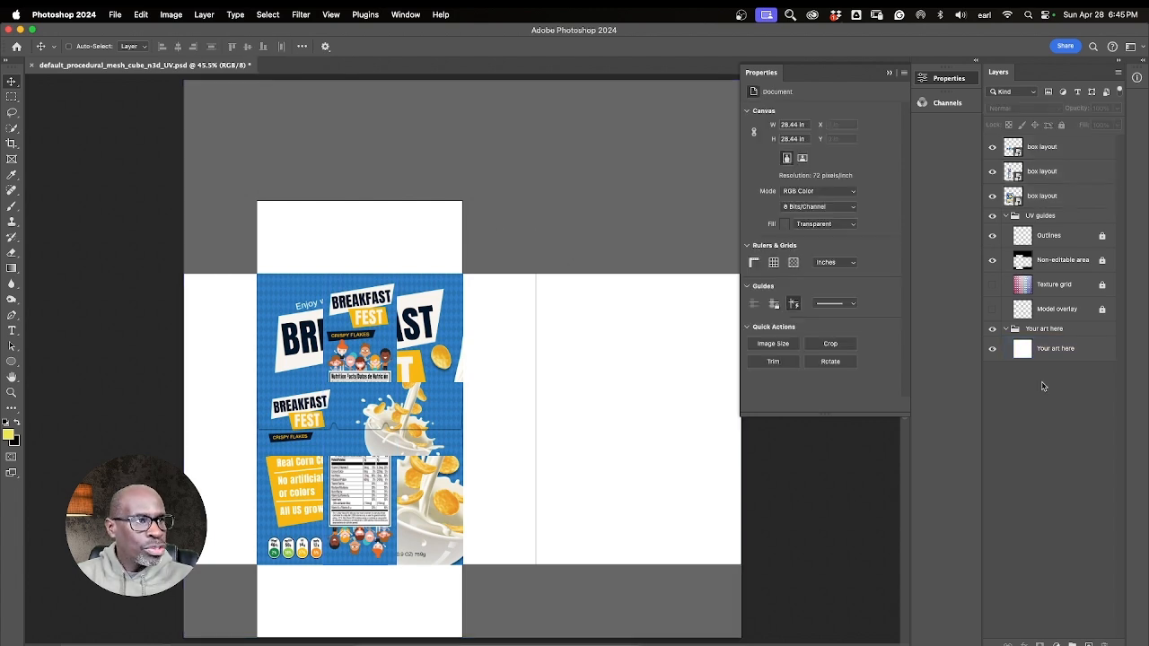
{"action": "left_click", "coordinate": [990, 196]}
{"action": "left_click", "coordinate": [991, 196]}
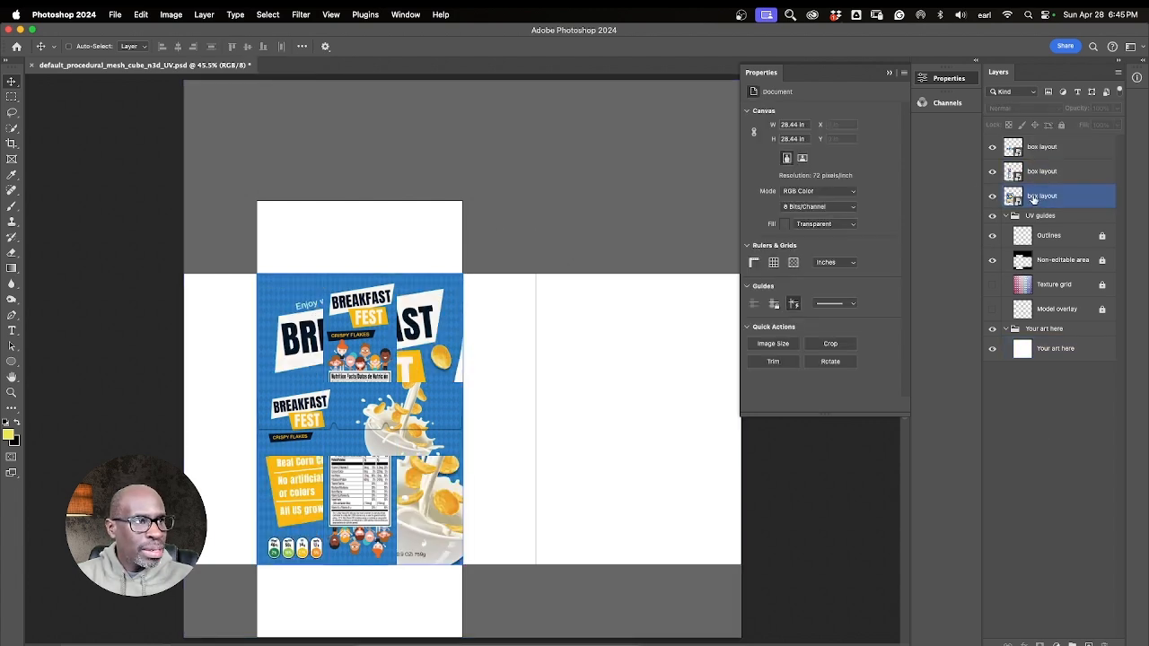
{"action": "double_click", "coordinate": [1034, 196]}
{"action": "type", "text": "fro"}
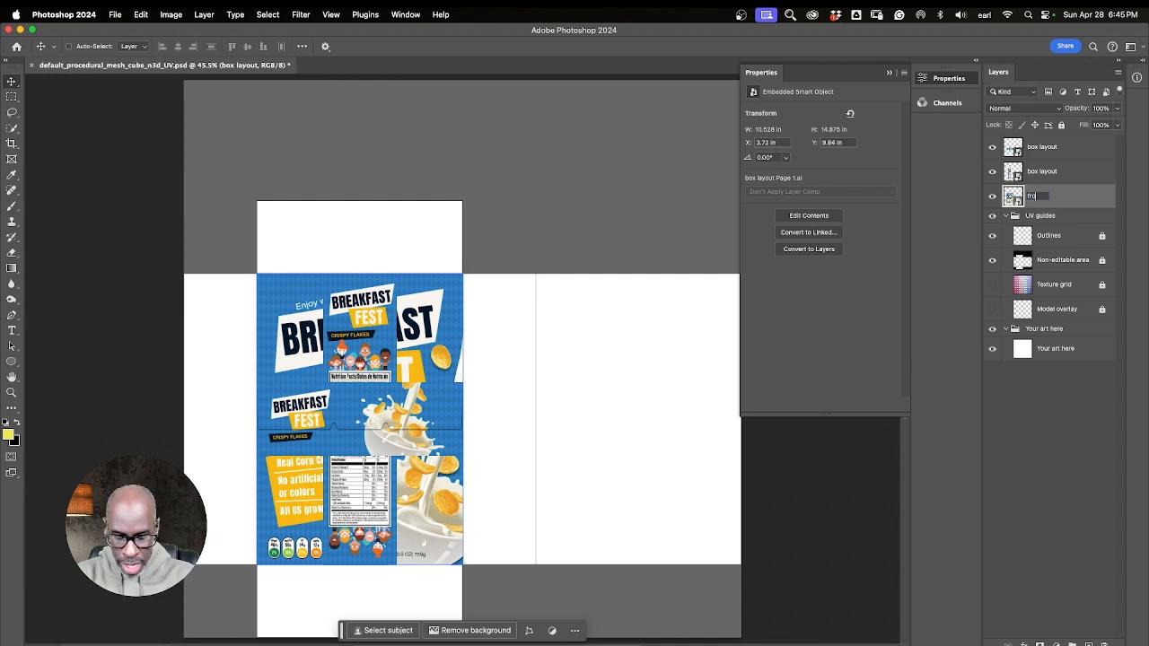
{"action": "type", "text": "nt"}
{"action": "key", "text": "Return"}
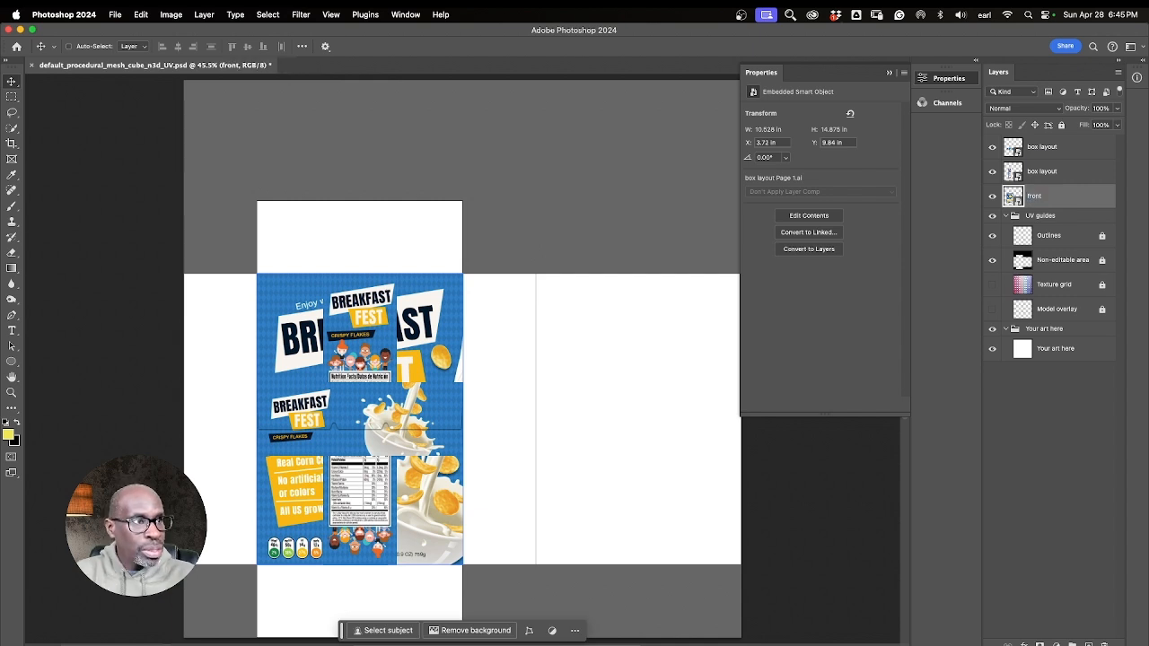
Hide the front layer and rename the page 2 artwork layer to side
{"action": "left_click", "coordinate": [993, 196]}
{"action": "left_click", "coordinate": [993, 173]}
{"action": "left_click", "coordinate": [993, 173]}
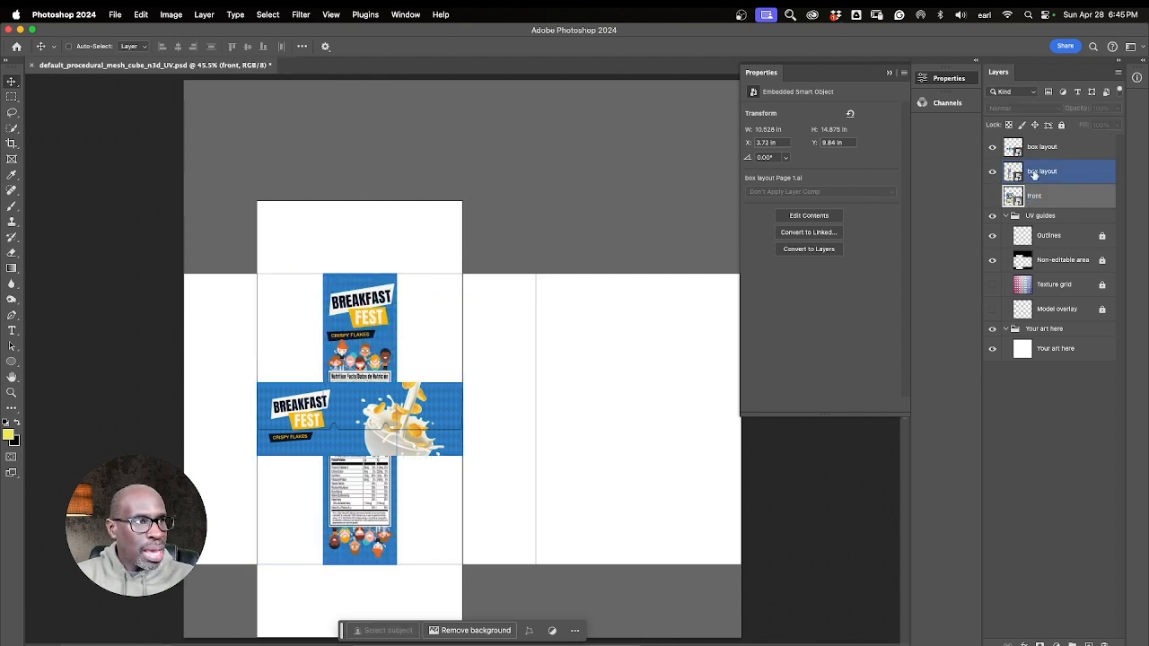
{"action": "double_click", "coordinate": [1034, 174]}
{"action": "type", "text": "side"}
{"action": "key", "text": "Return"}
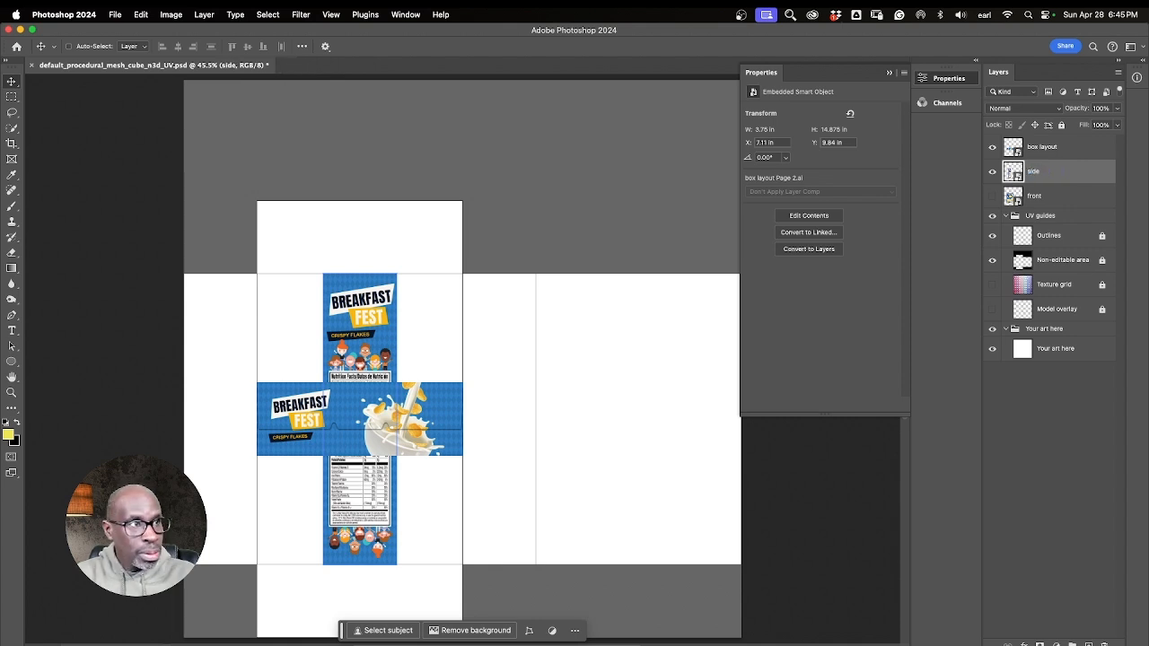
Rename the page 3 artwork layer to top
{"action": "left_click", "coordinate": [992, 146]}
{"action": "left_click", "coordinate": [992, 146]}
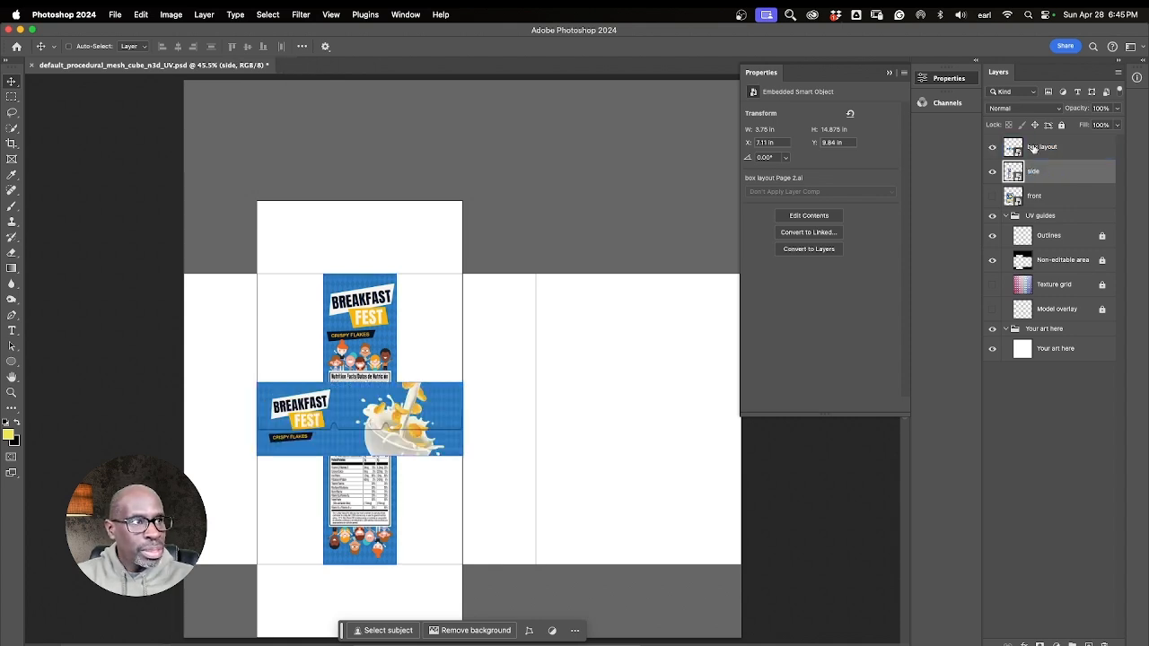
{"action": "double_click", "coordinate": [1041, 146]}
{"action": "type", "text": "top"}
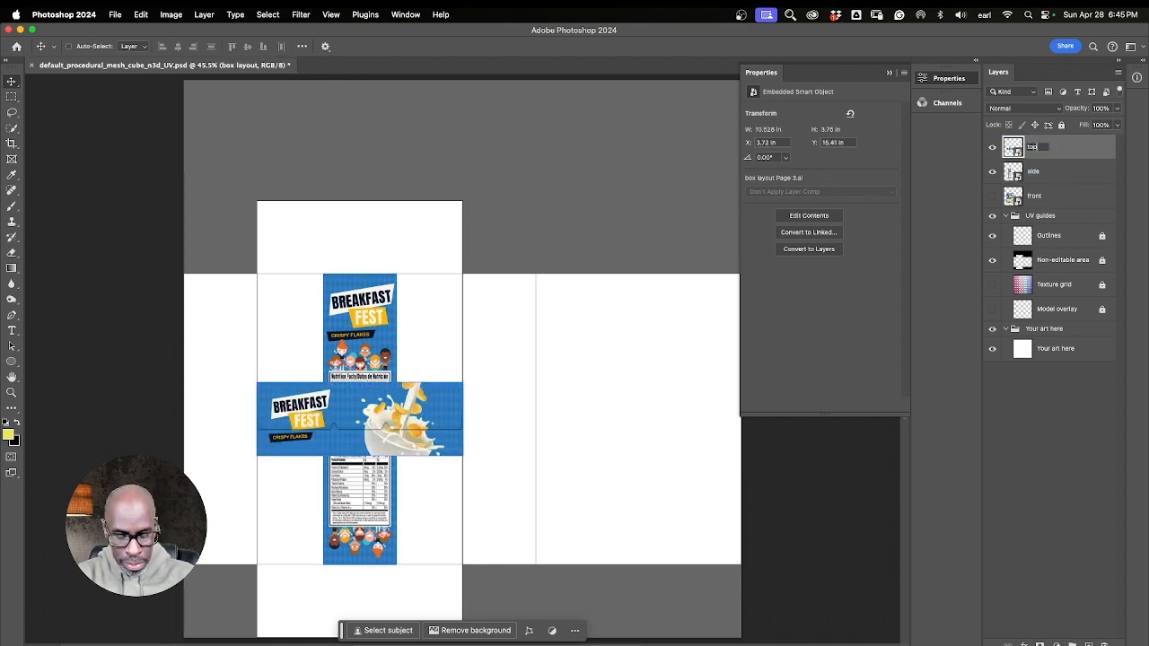
{"action": "key", "text": "Return"}
Move the top artwork onto the UV panel above the front, and the side artwork onto the narrow panel right of the front
{"action": "left_click", "coordinate": [666, 398], "text": "super"}
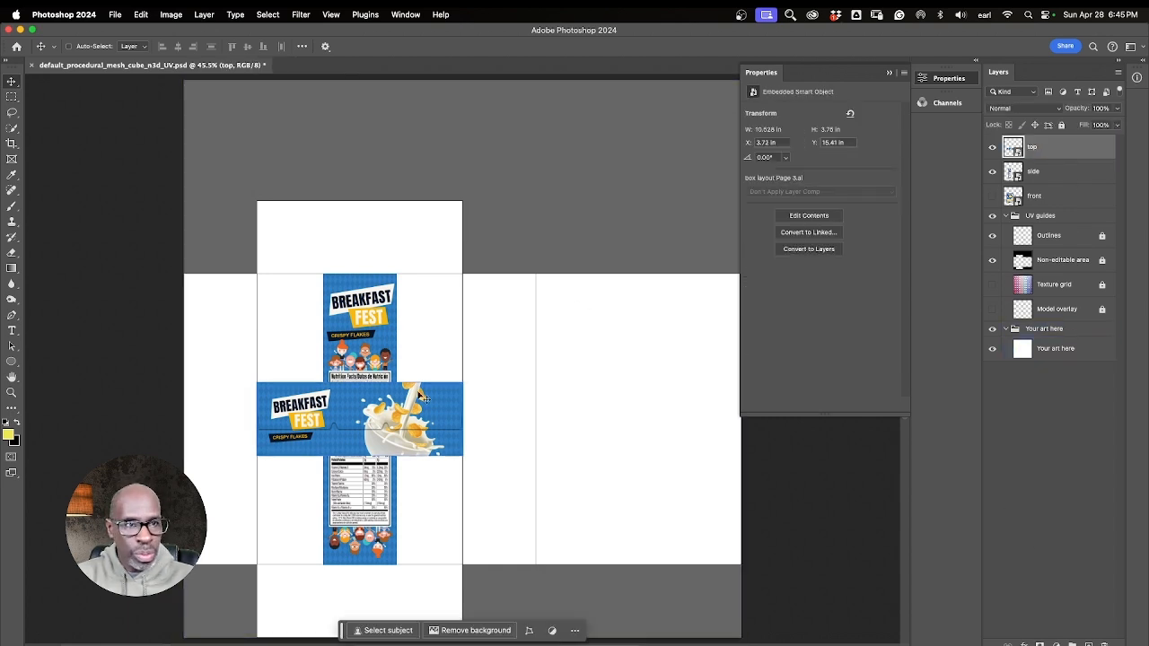
{"action": "left_click_drag", "start_coordinate": [423, 401], "coordinate": [428, 217], "text": "super"}
{"action": "left_click", "coordinate": [1044, 173]}
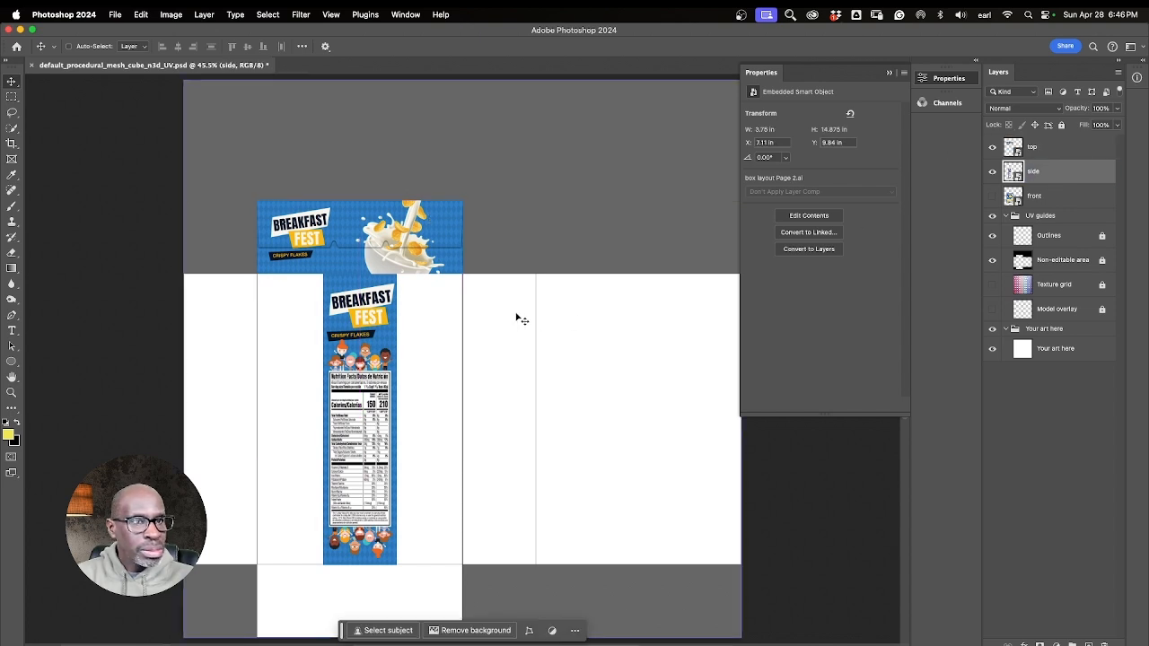
{"action": "left_click_drag", "start_coordinate": [386, 310], "coordinate": [525, 310]}
Show the front layer and place it above the top and side layers in the layer stack
{"action": "left_click", "coordinate": [991, 197]}
{"action": "left_click", "coordinate": [1041, 196]}
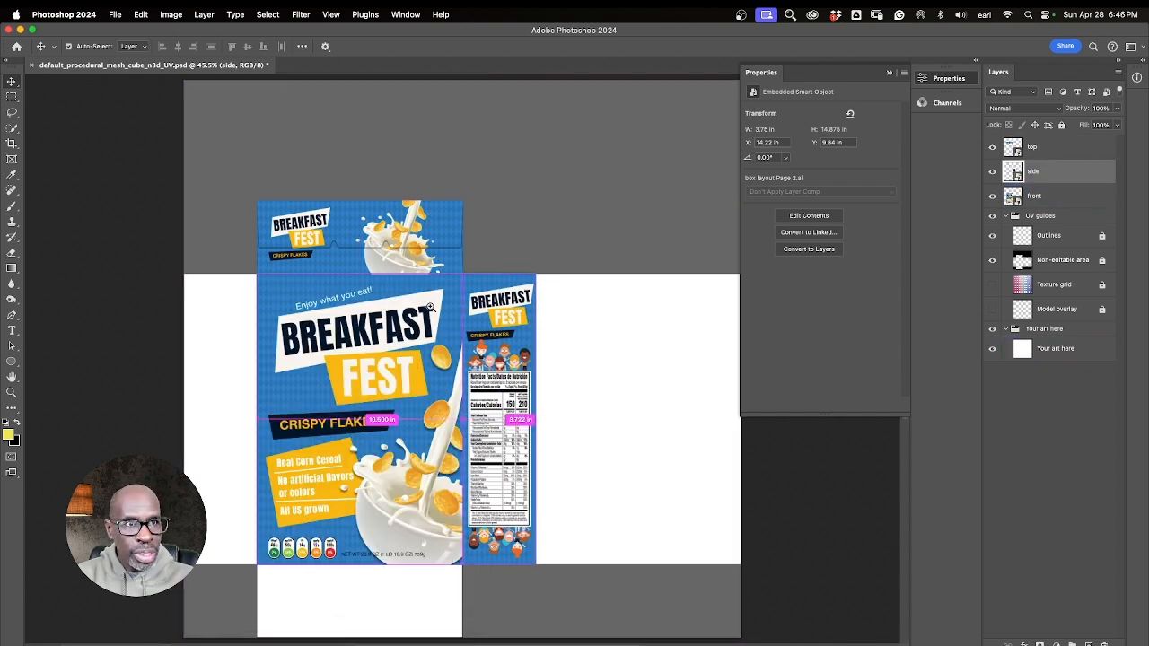
{"action": "left_click_drag", "start_coordinate": [430, 307], "coordinate": [500, 276], "text": "super"}
{"action": "left_click_drag", "start_coordinate": [561, 220], "coordinate": [539, 289]}
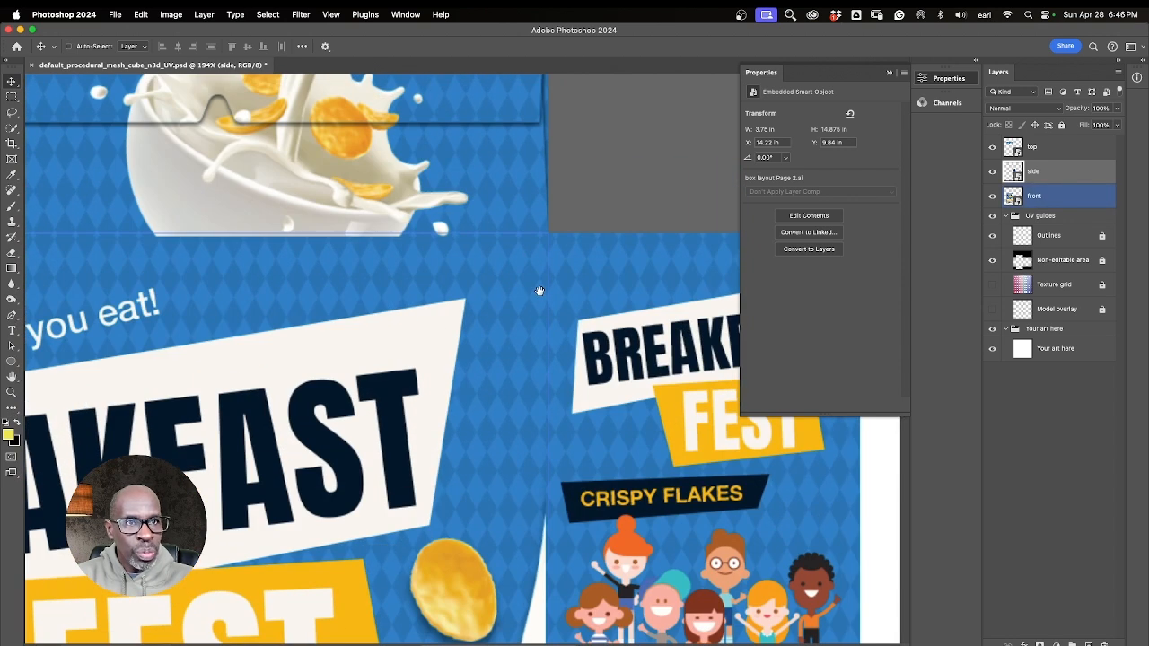
{"action": "left_click_drag", "start_coordinate": [424, 202], "coordinate": [527, 450]}
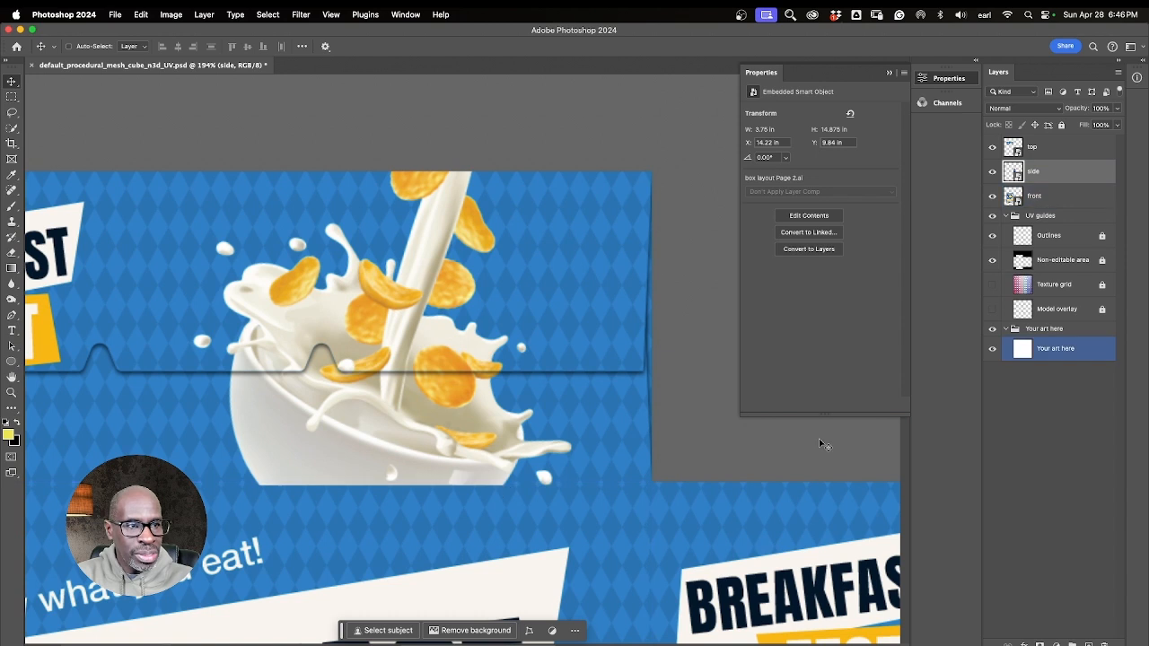
{"action": "left_click", "coordinate": [378, 513], "text": "super"}
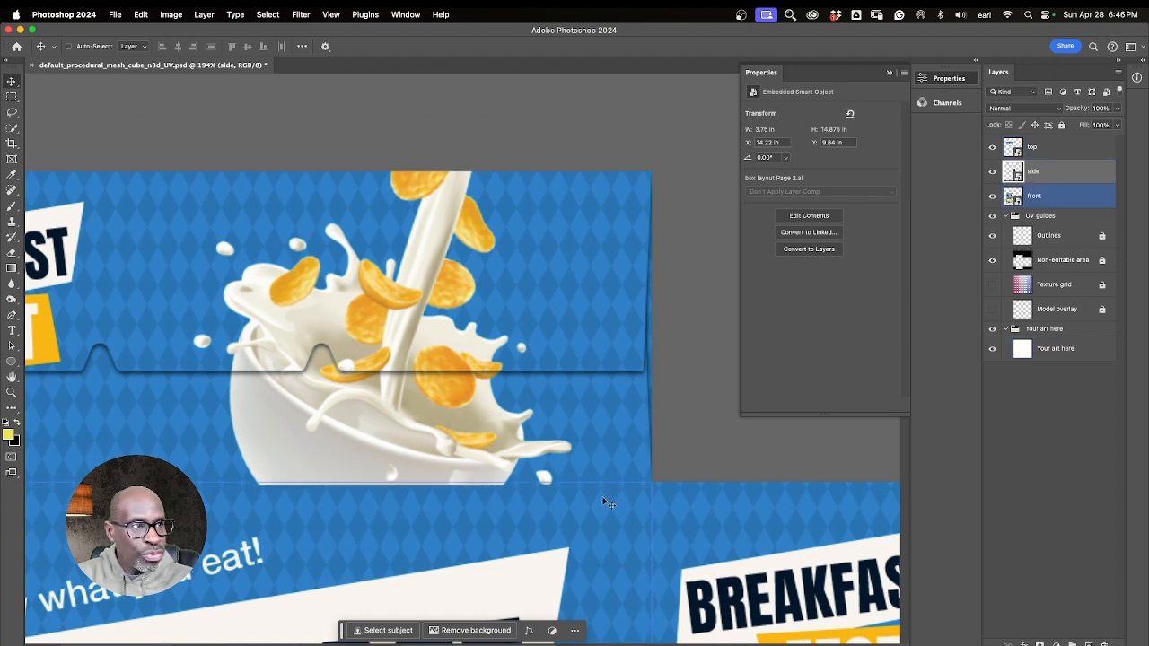
{"action": "left_click_drag", "start_coordinate": [1040, 197], "coordinate": [1042, 136]}
{"action": "scroll", "coordinate": [678, 455], "scroll_direction": "down", "scroll_amount": 5}
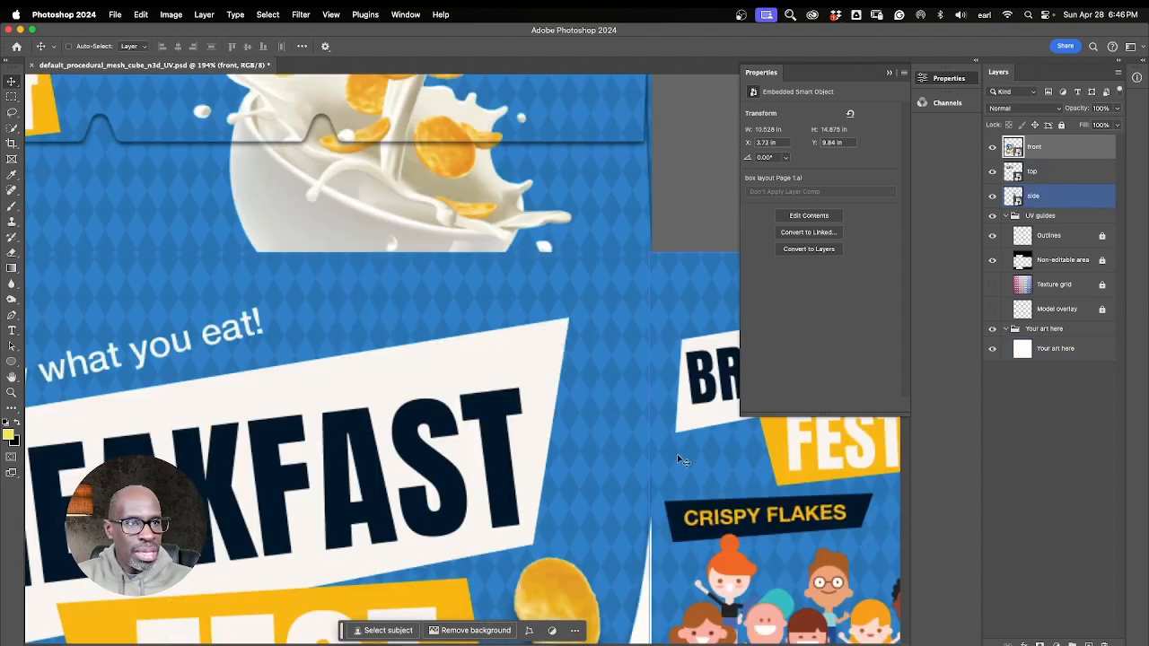
{"action": "key", "text": "super+0"}
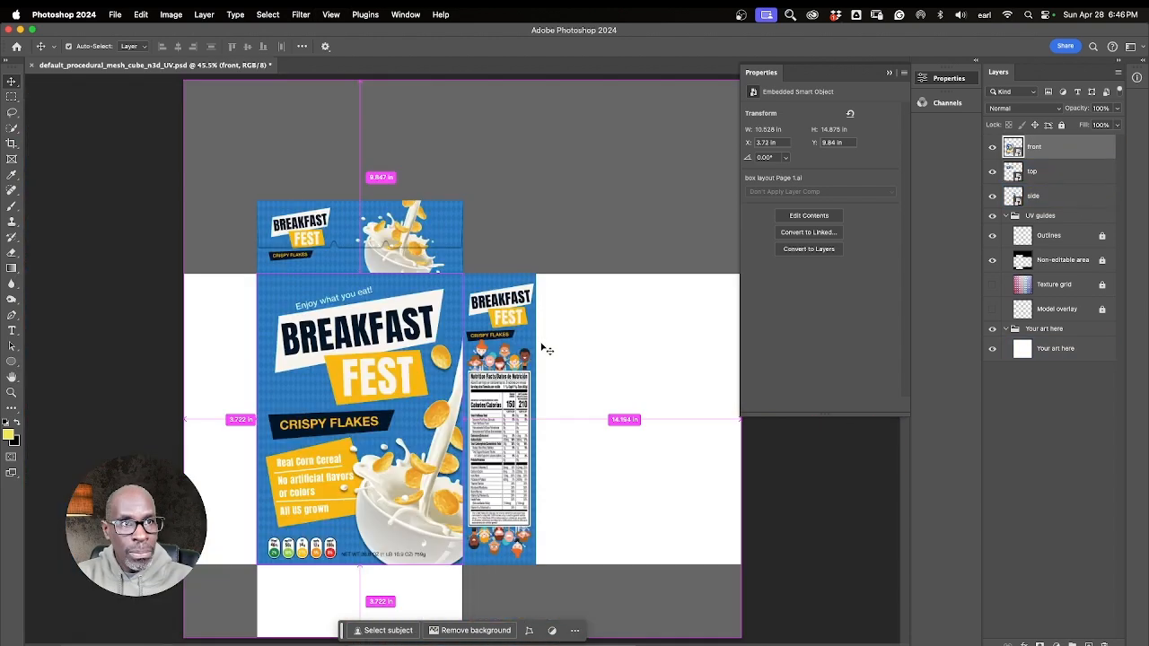
Save the UV layout document with the placed artwork
{"action": "left_click", "coordinate": [119, 16]}
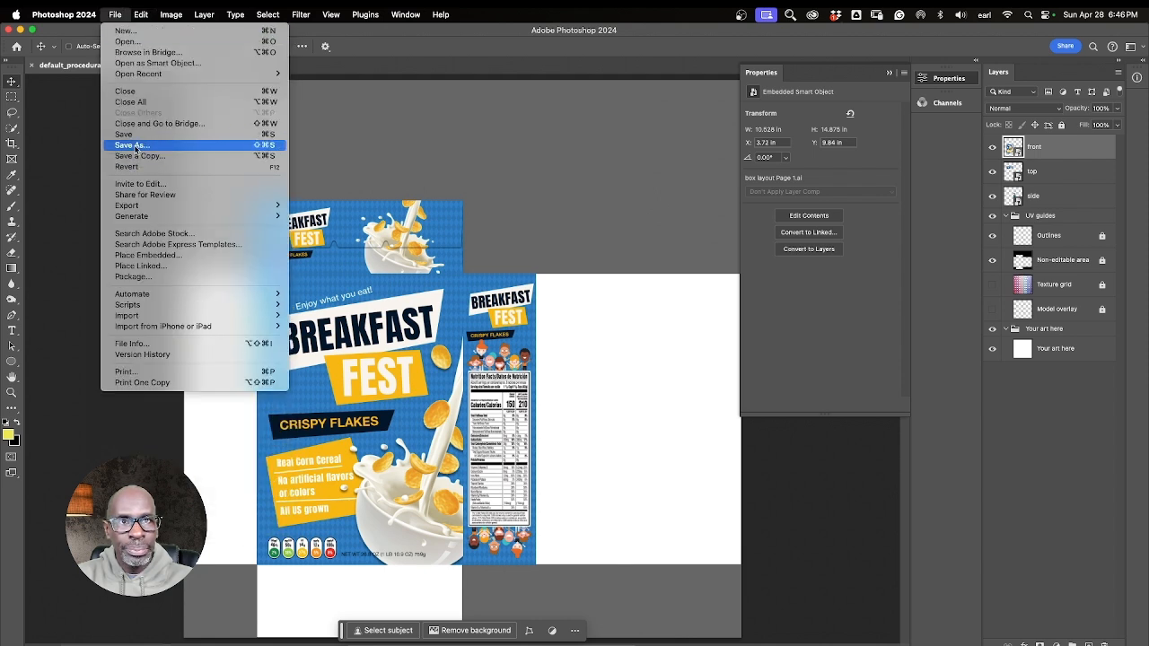
{"action": "left_click", "coordinate": [498, 305]}
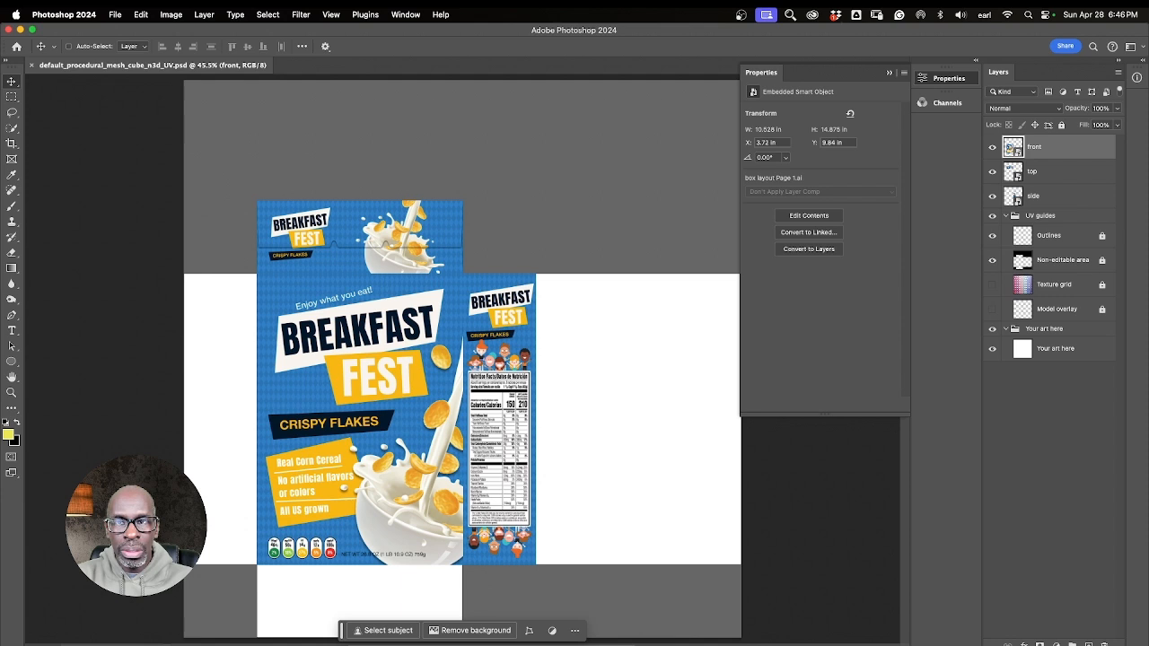
Switch to Substance 3D Stager and convert the cube to a standard model
{"action": "key", "text": "ctrl+Up"}
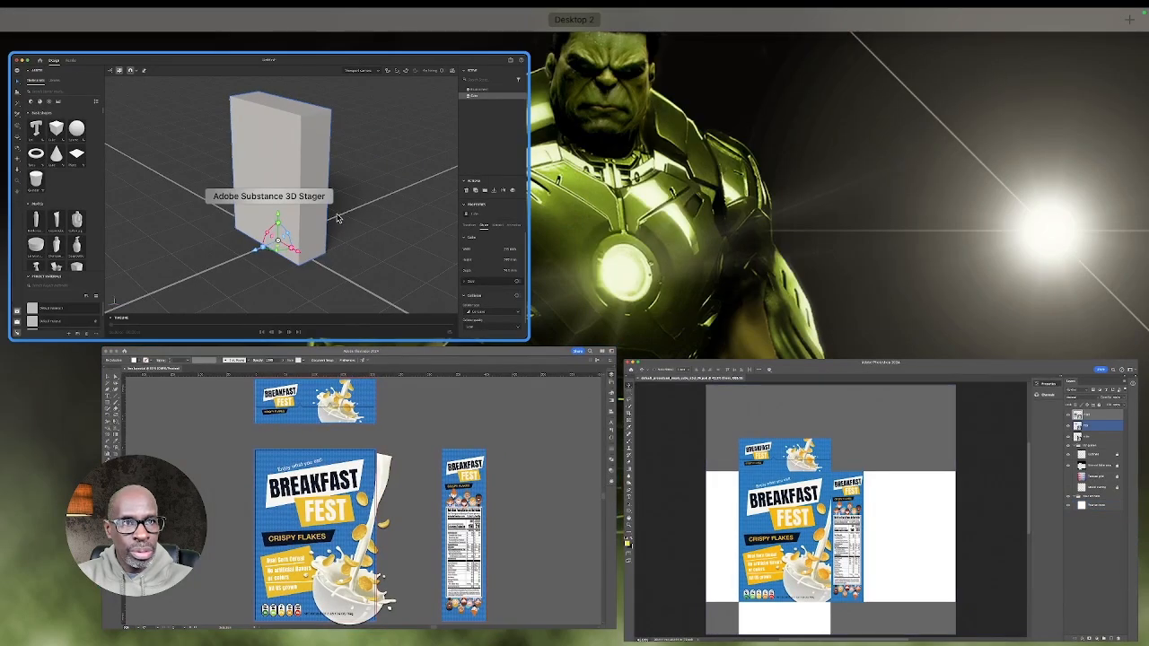
{"action": "left_click", "coordinate": [338, 218]}
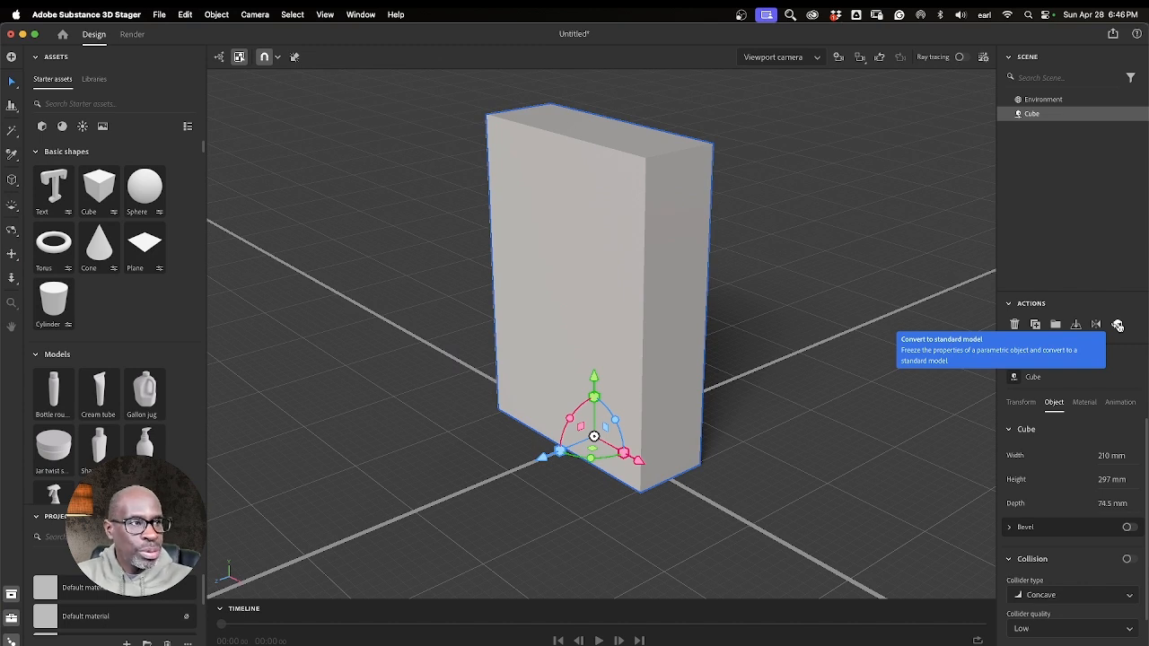
{"action": "left_click", "coordinate": [1117, 324]}
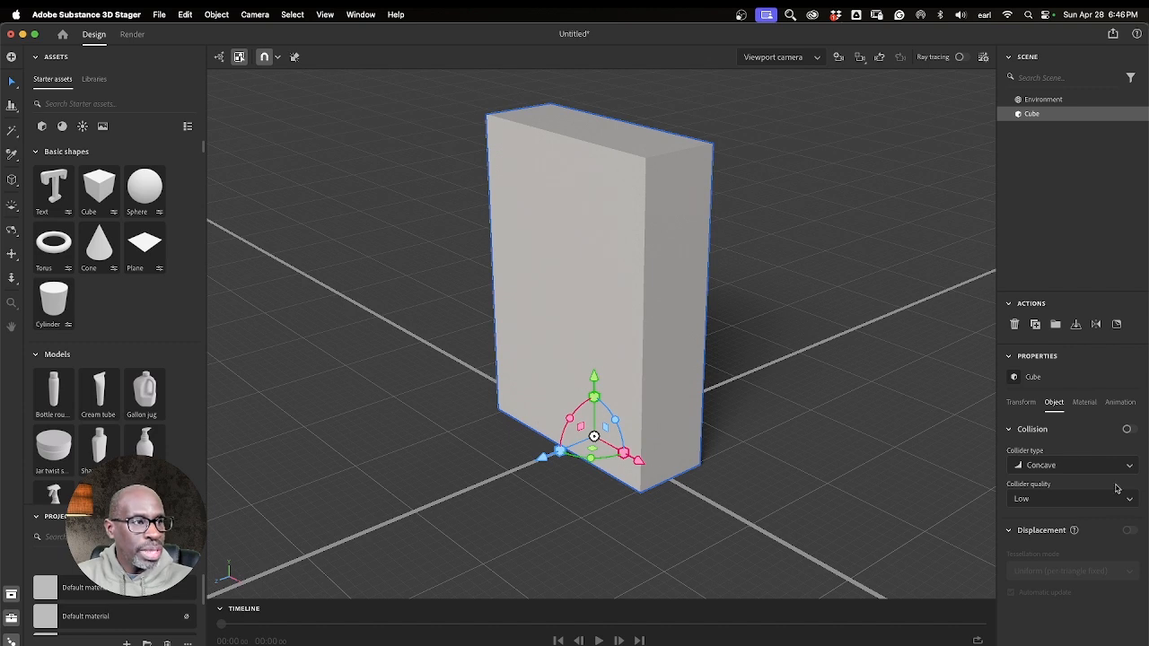
Add default_procedural_mesh_cube_n3d_UV.psd as a graphic on the cube's material and set its placement to Fill
{"action": "left_click", "coordinate": [1084, 403]}
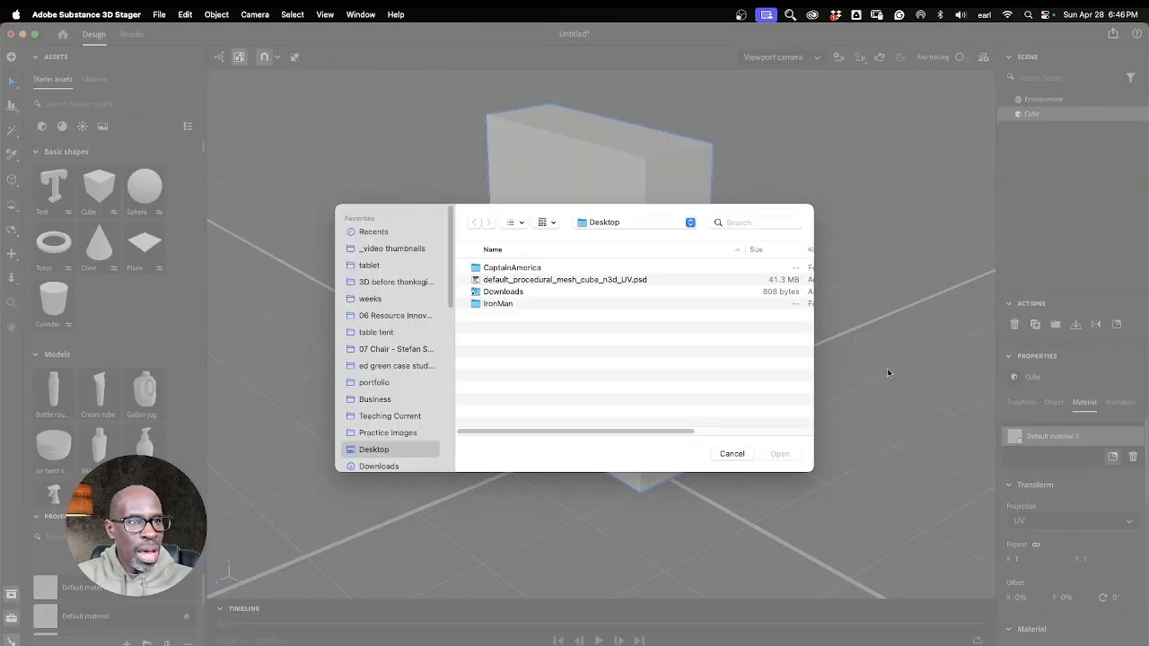
{"action": "left_click", "coordinate": [521, 280]}
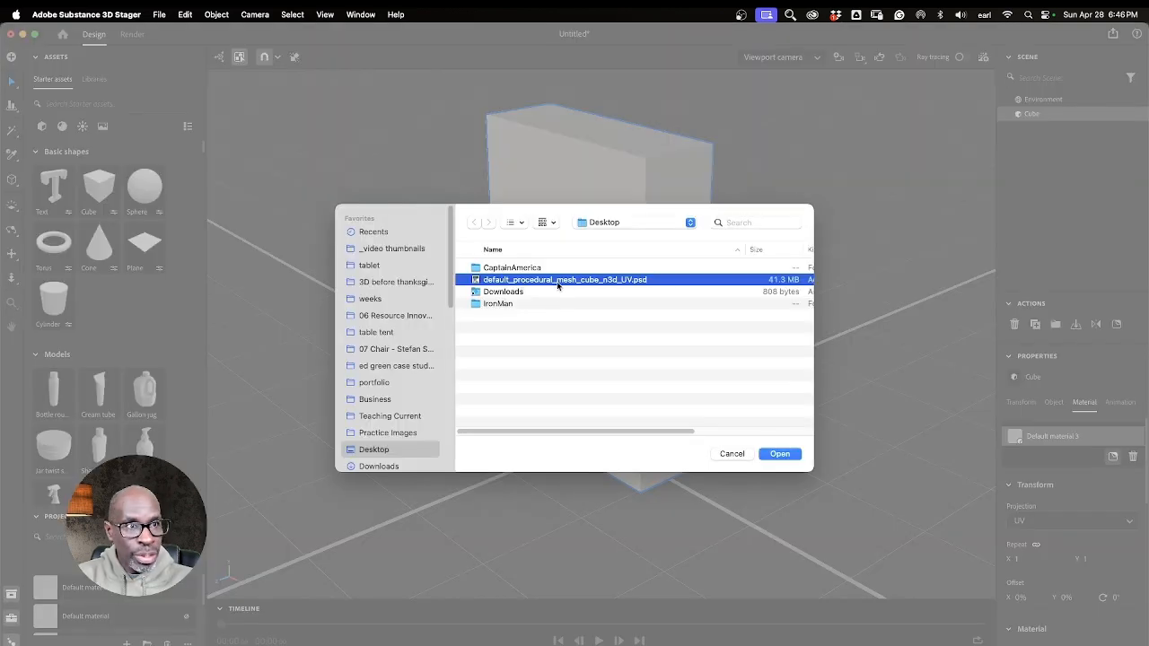
{"action": "key", "text": "space"}
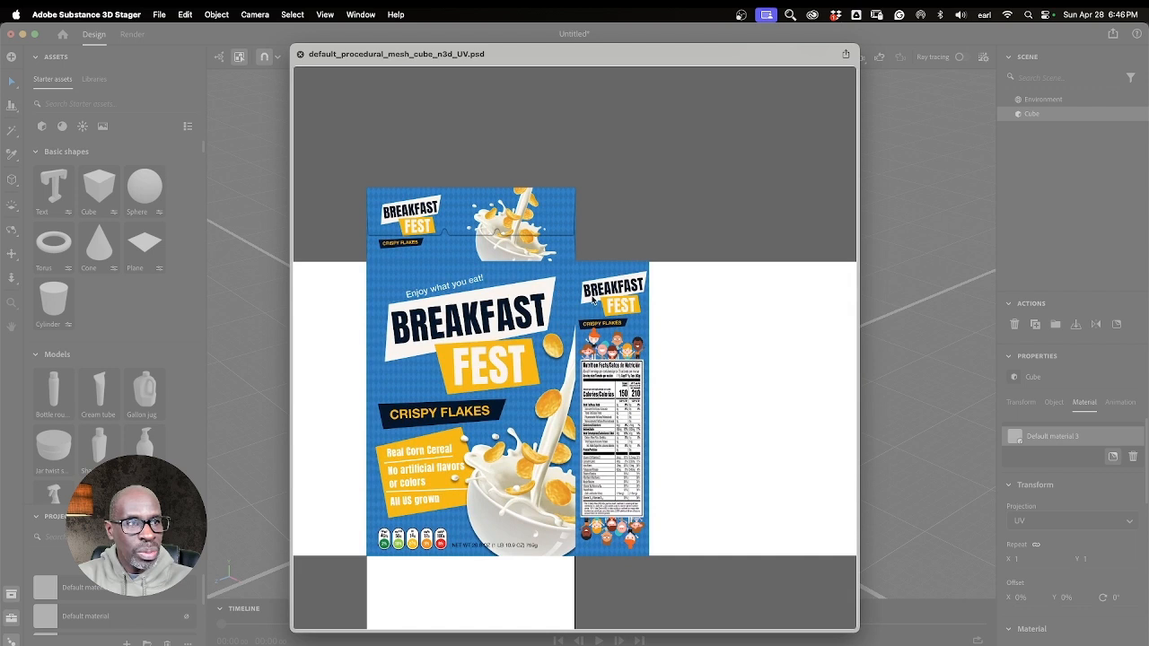
{"action": "key", "text": "space"}
{"action": "left_click", "coordinate": [781, 454]}
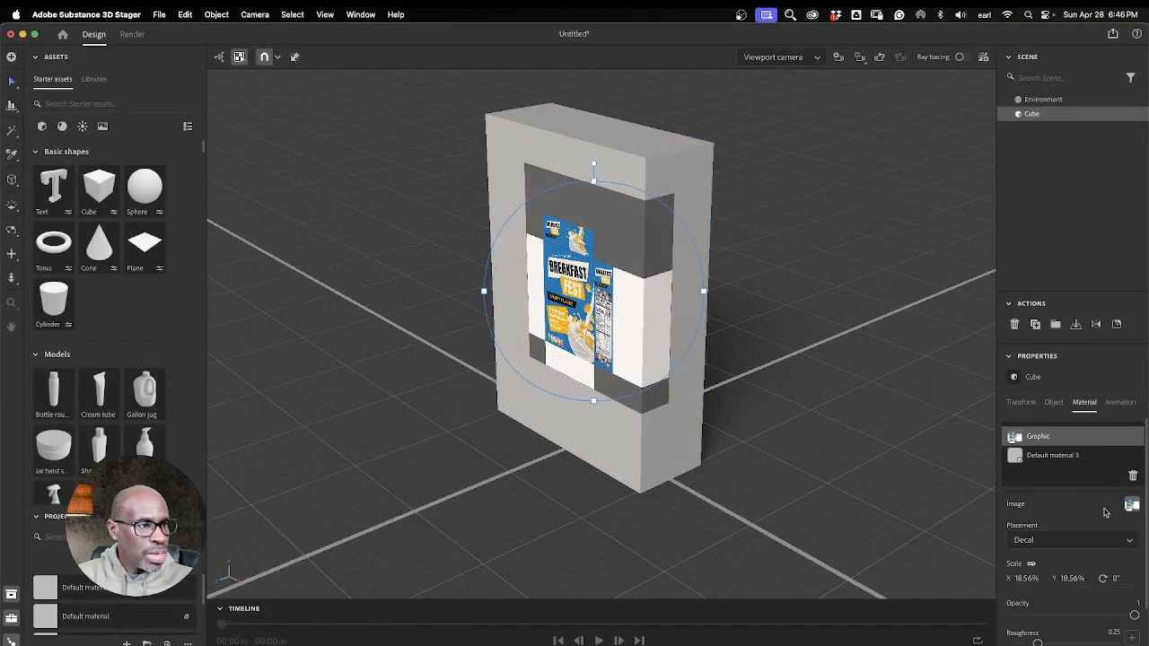
{"action": "left_click", "coordinate": [1103, 539]}
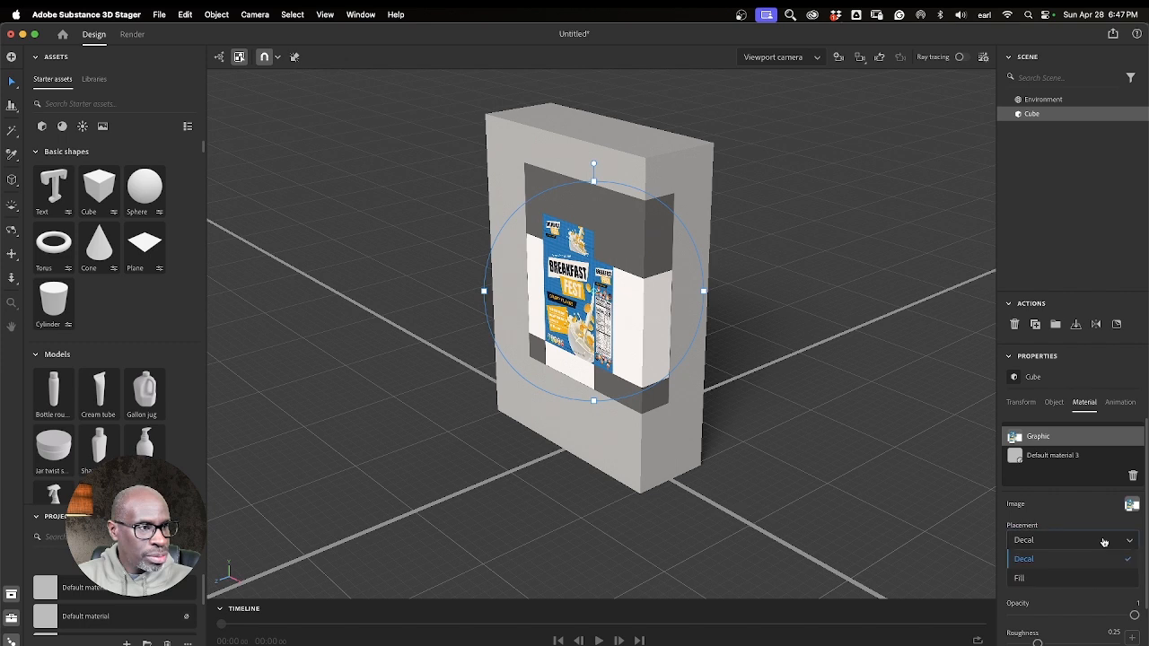
{"action": "left_click", "coordinate": [1047, 579]}
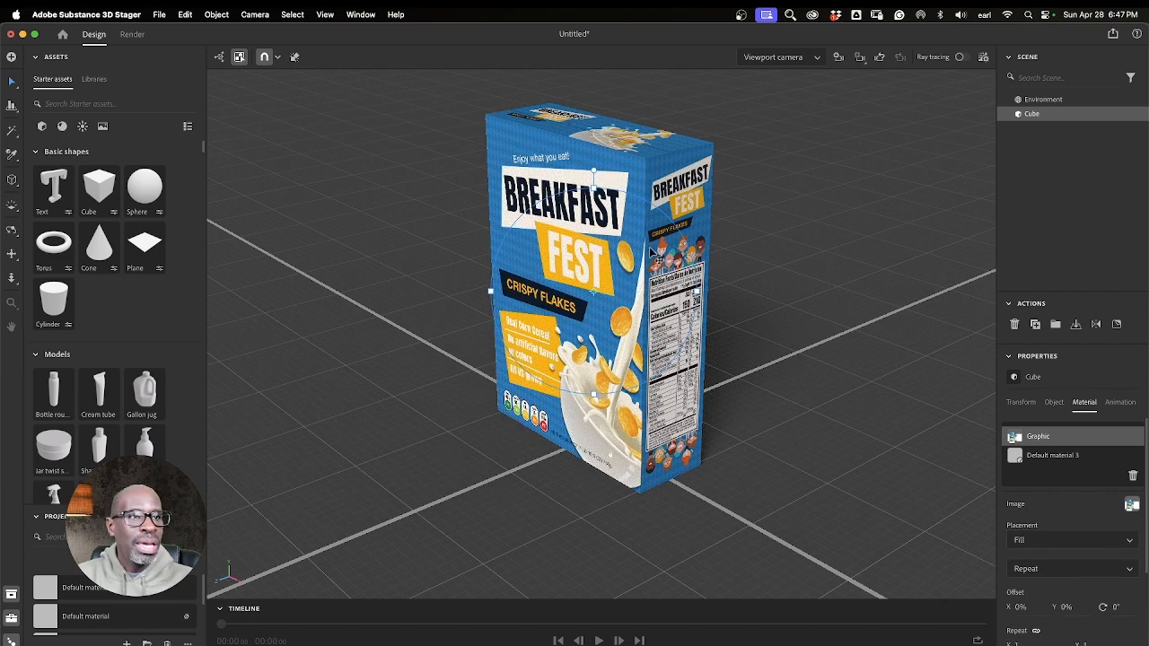